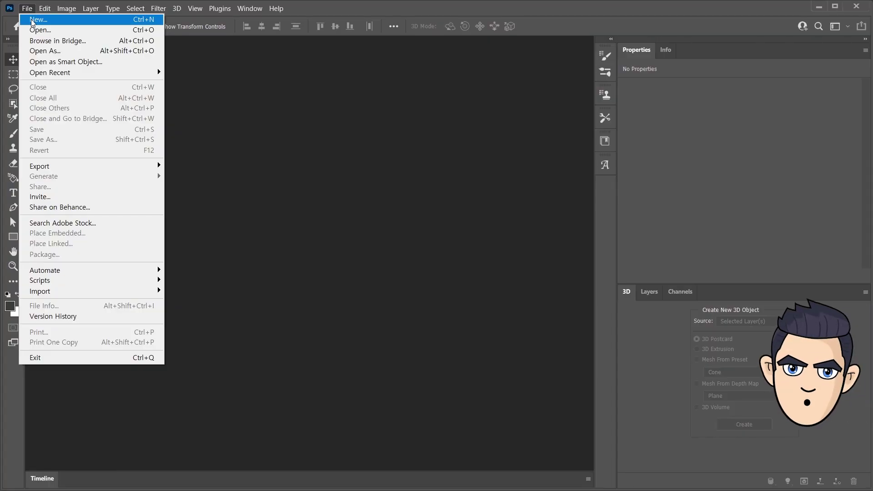
- Create a 1280×720 document with a grey (180,180,180) background and duplicate it into Layer 1
click(32, 20)
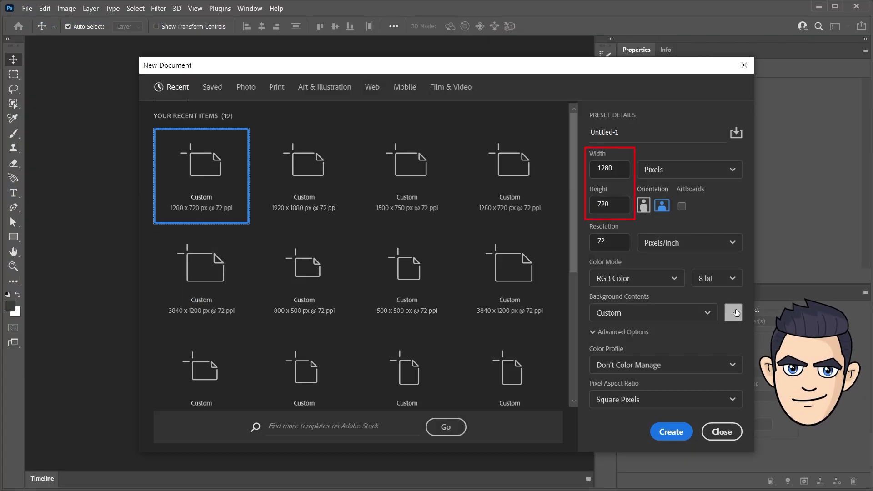
click(732, 312)
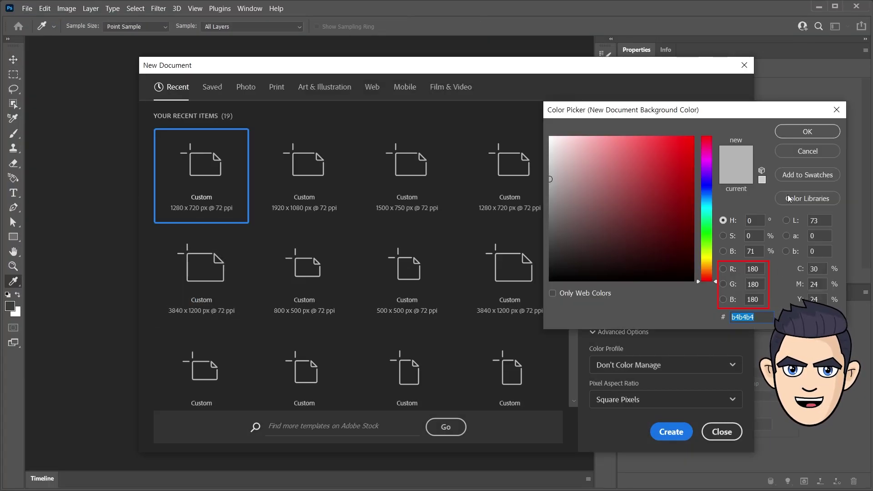
click(802, 133)
click(673, 432)
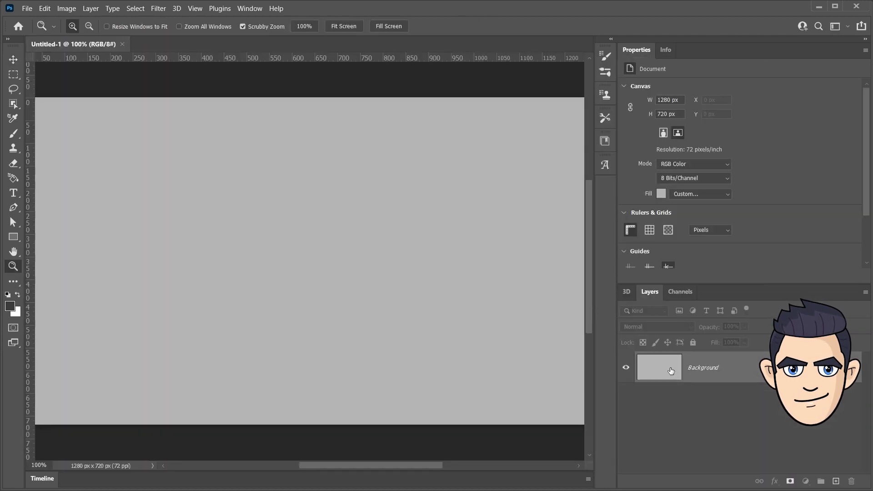
key(ctrl+j)
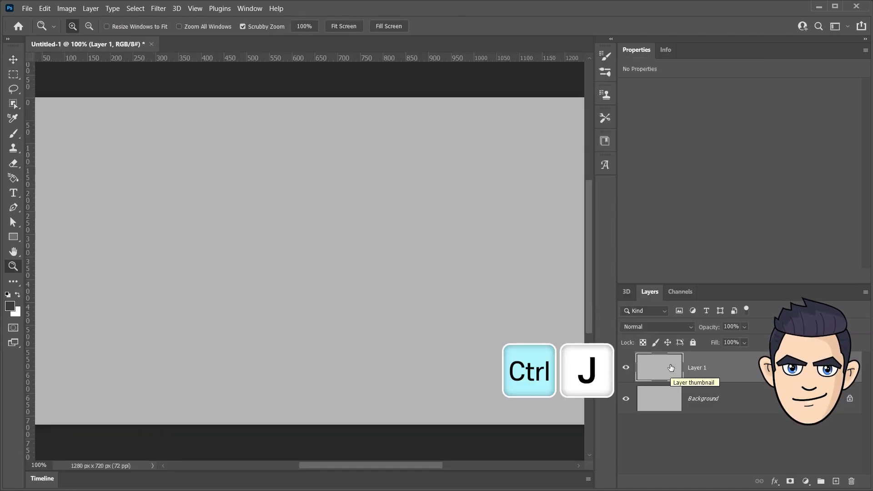
click(177, 9)
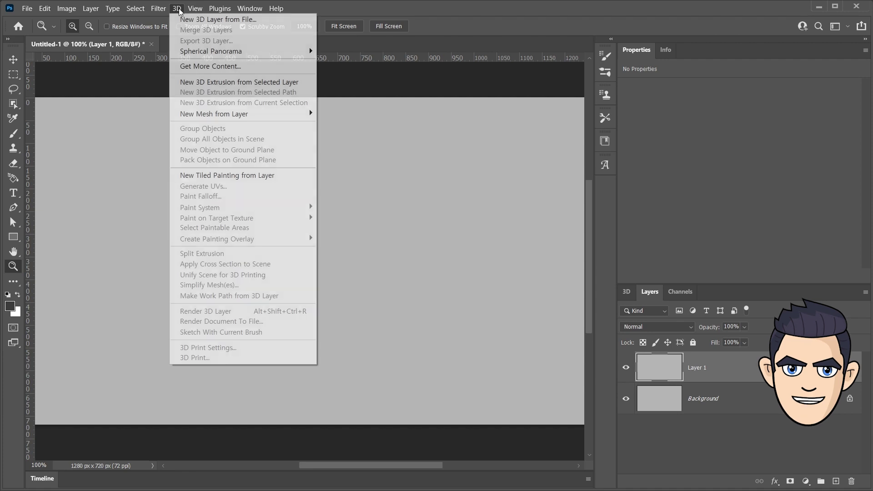
mouse_move(343, 123)
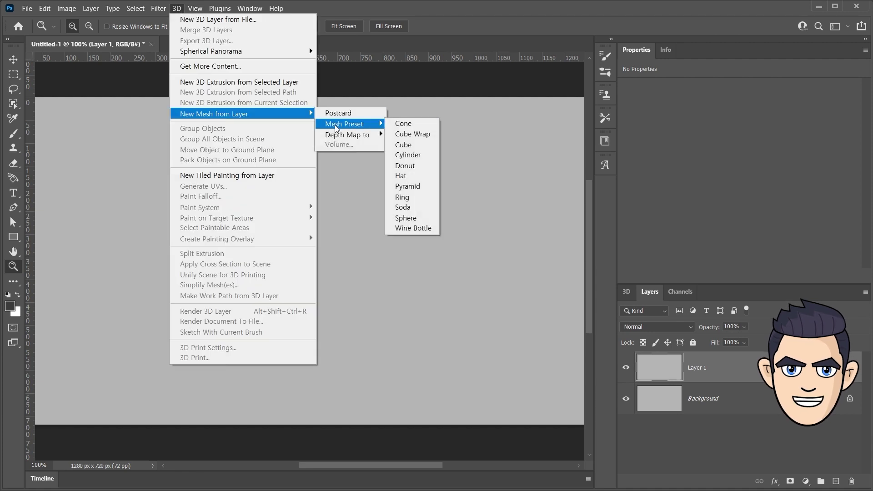
- Turn Layer 1 into a Sphere mesh preset and select its Sphere_Material in the 3D panel
click(418, 221)
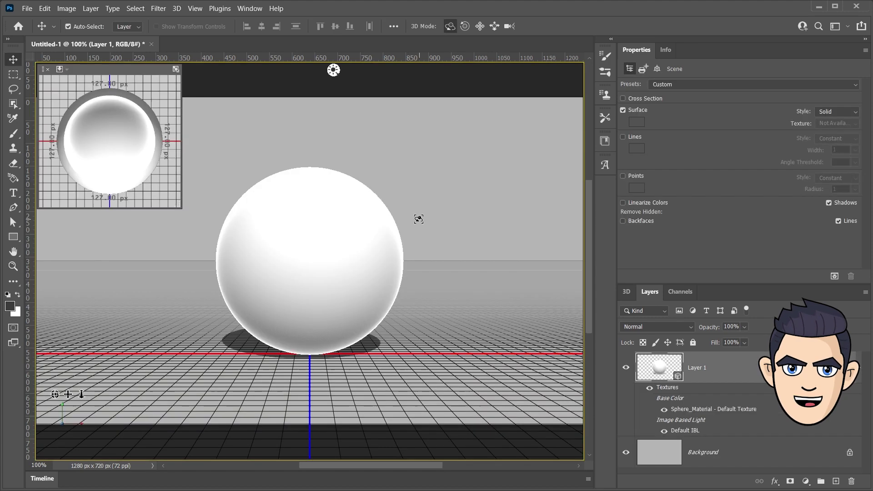
click(621, 452)
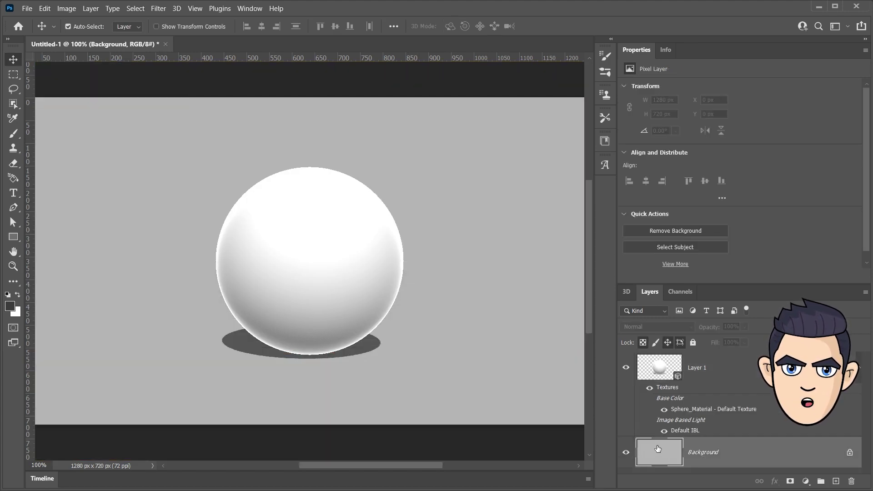
click(644, 367)
click(625, 292)
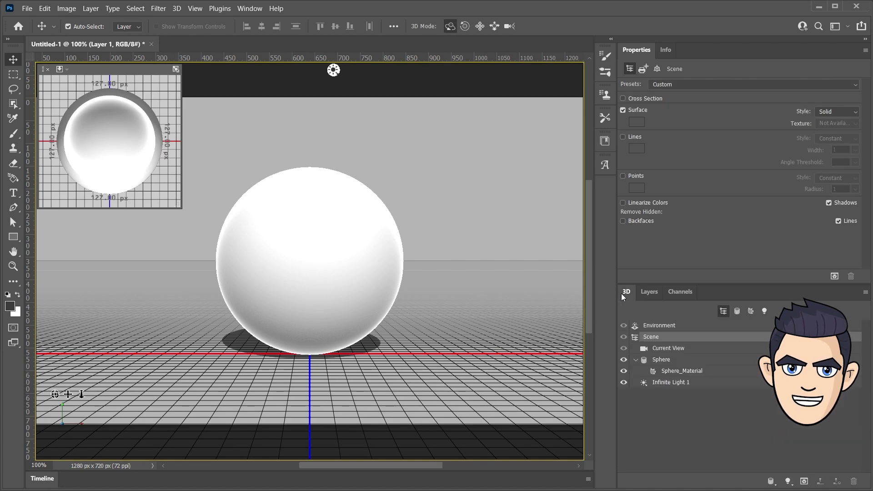
click(668, 362)
click(674, 372)
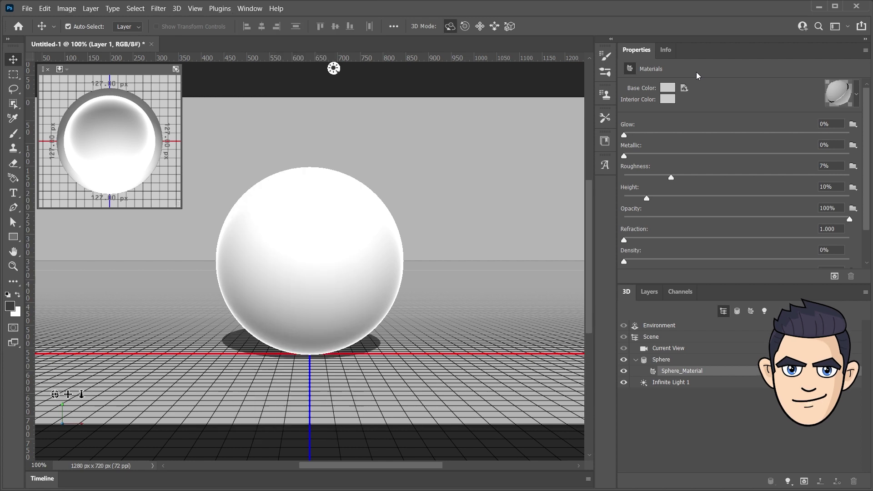
- Set the sphere's Base Color to red (255,0,0), render, and remove the base colour texture
click(668, 88)
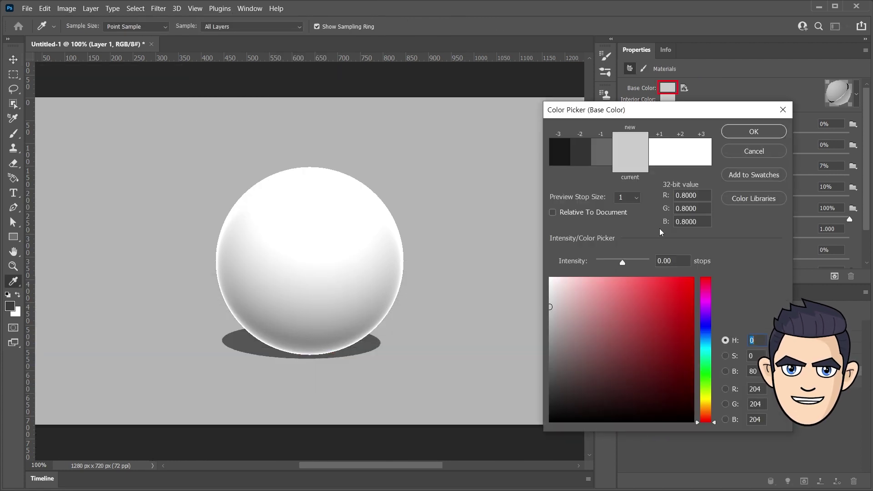
click(764, 131)
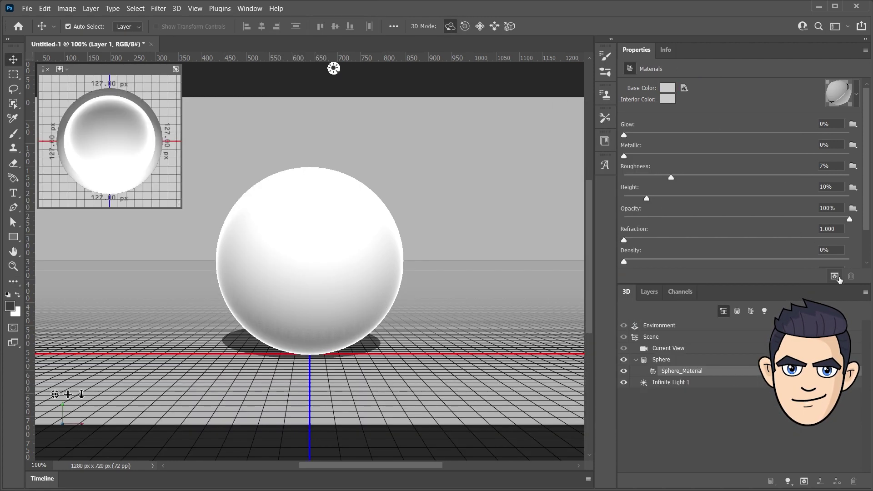
click(832, 271)
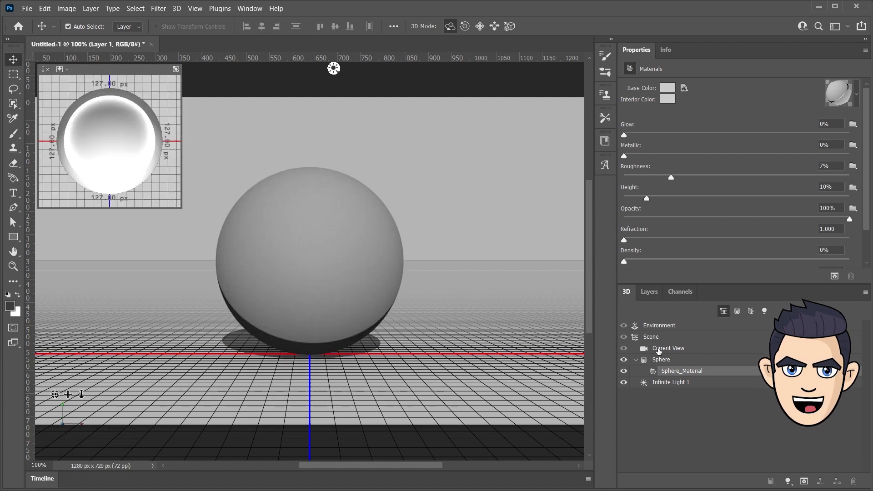
click(667, 87)
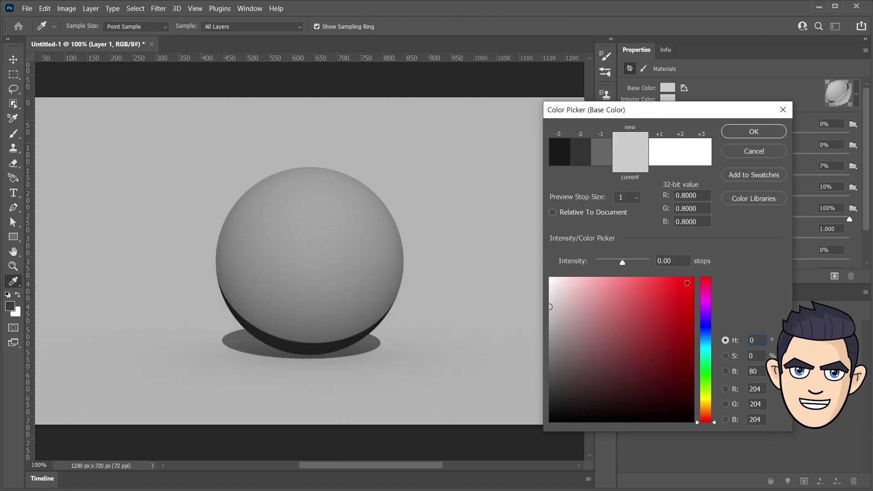
click(693, 278)
click(753, 131)
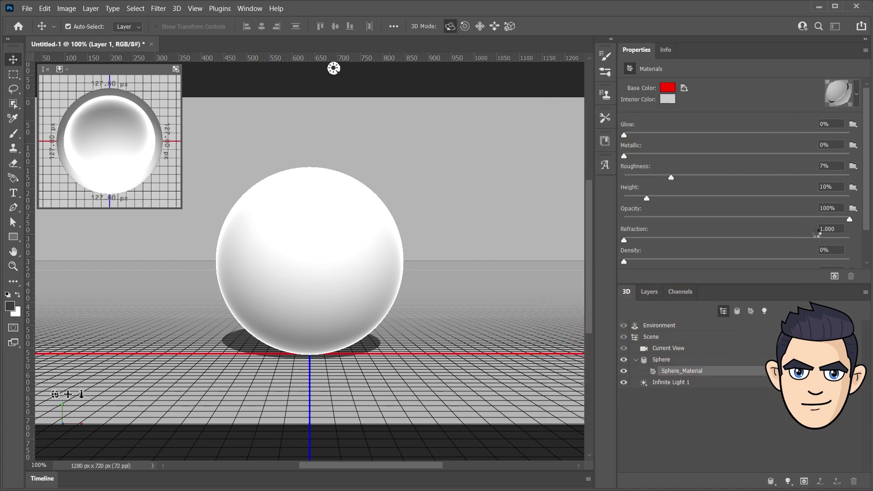
click(832, 272)
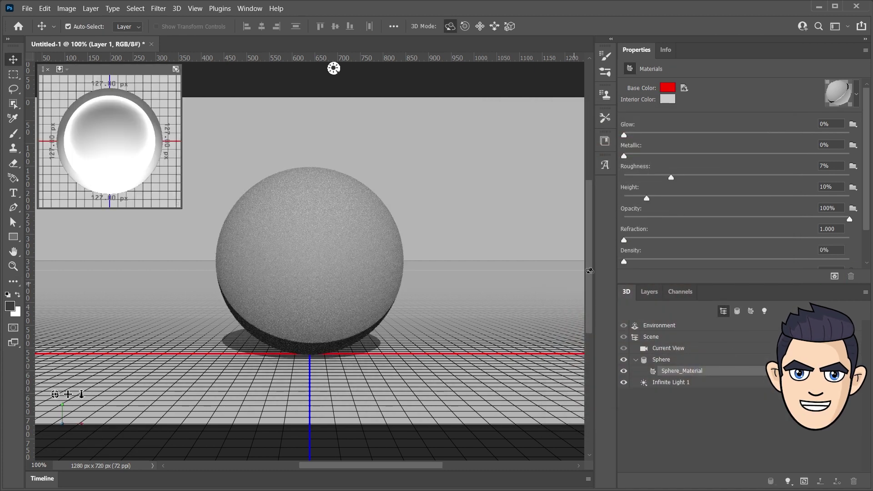
click(684, 88)
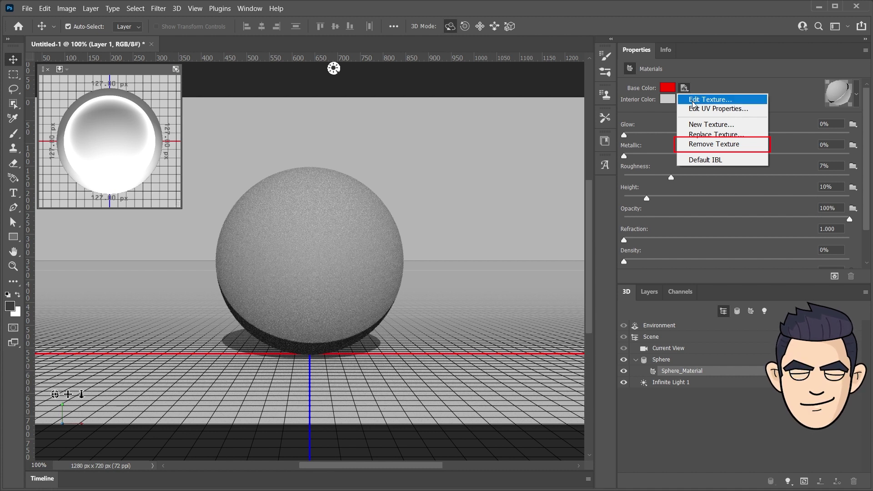
click(702, 144)
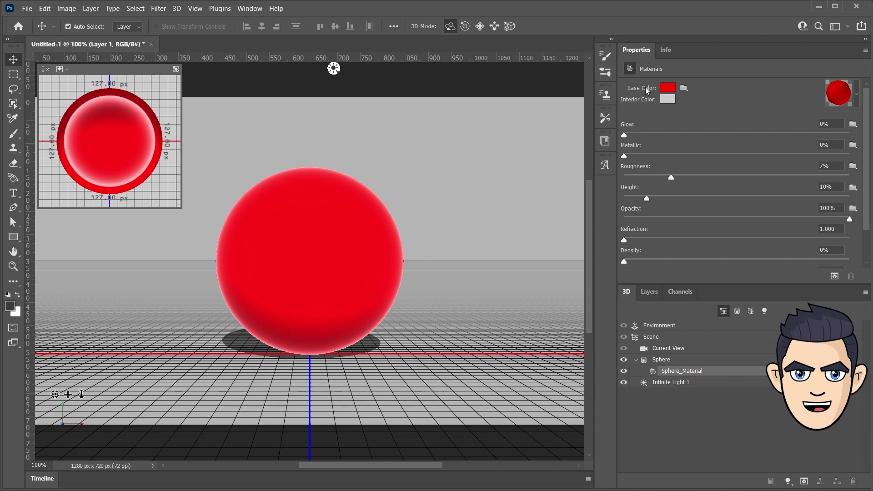
- Load 1_earth_8k.jpg as the Base Color texture, render the globe, and open the texture for editing
click(684, 88)
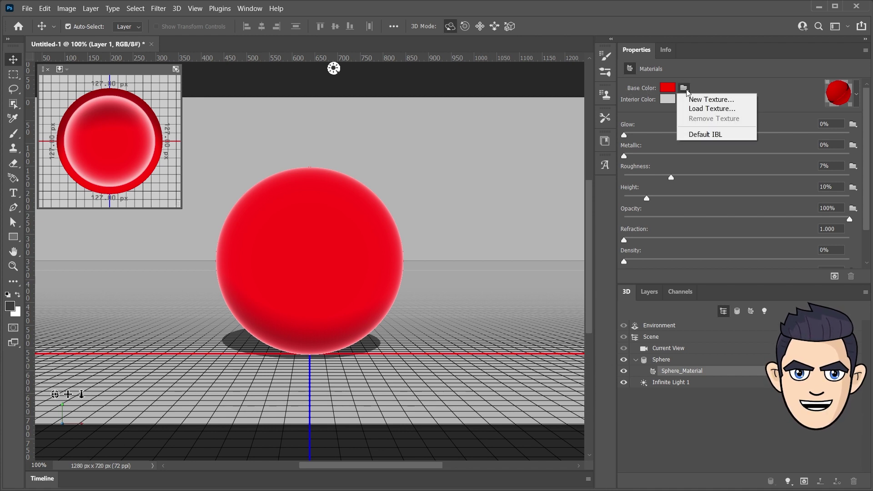
click(686, 108)
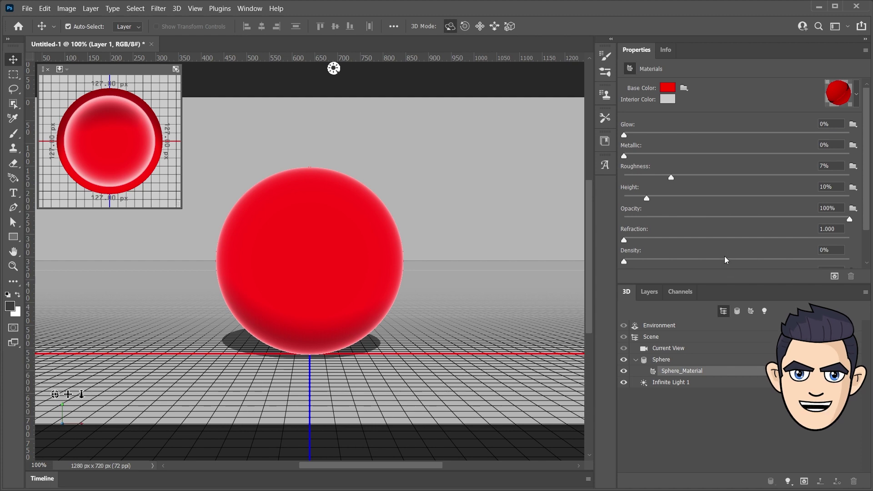
click(684, 88)
click(700, 108)
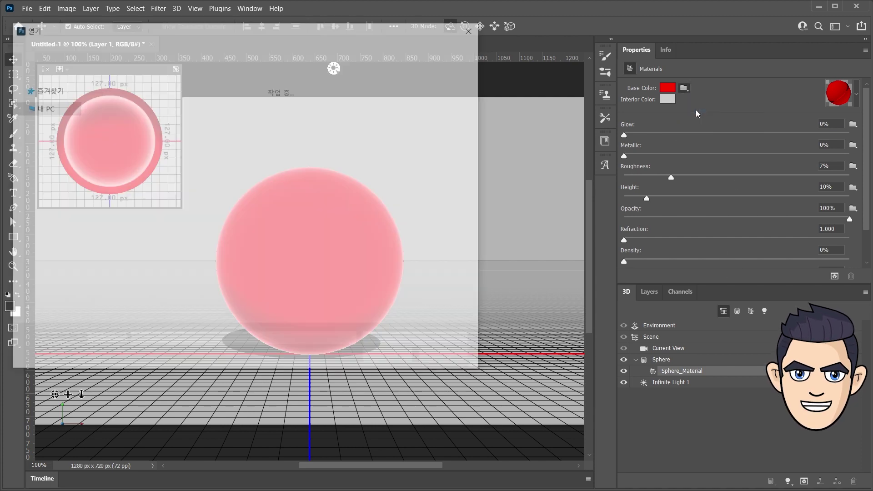
click(324, 107)
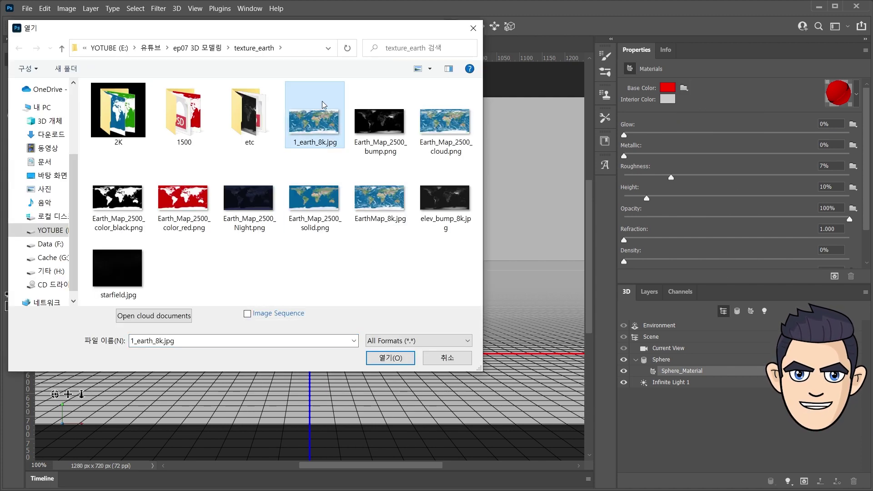
click(392, 358)
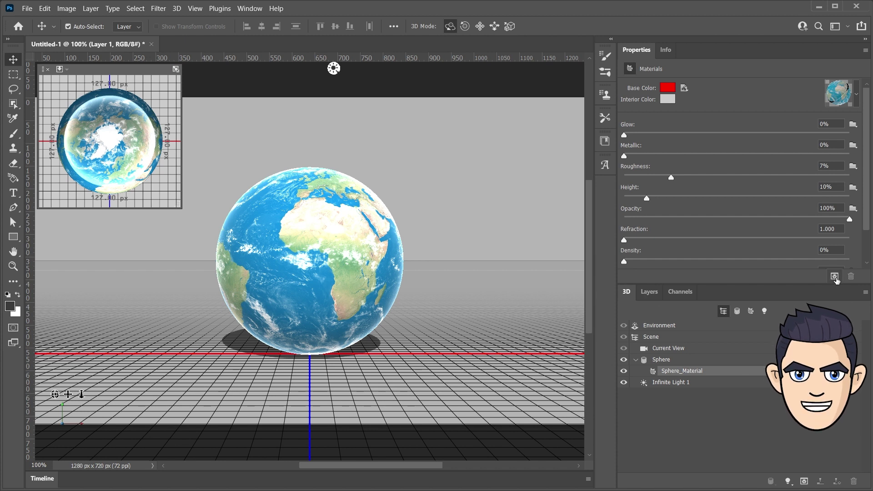
click(834, 277)
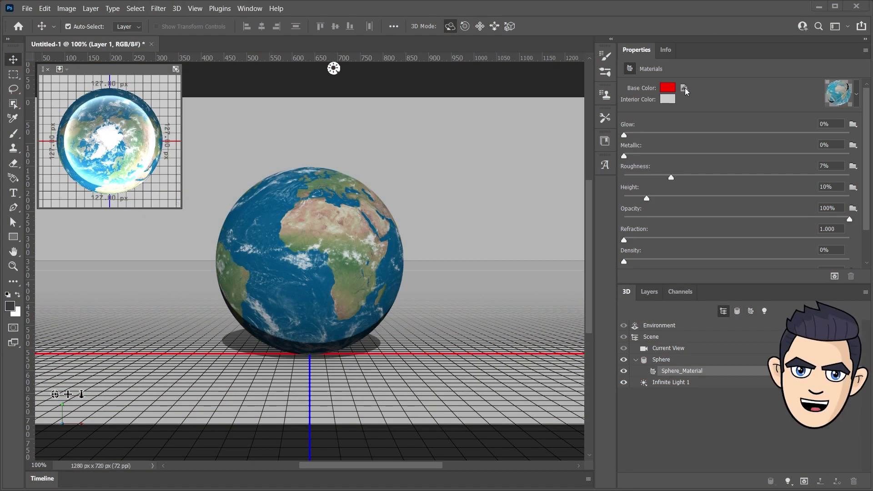
click(685, 88)
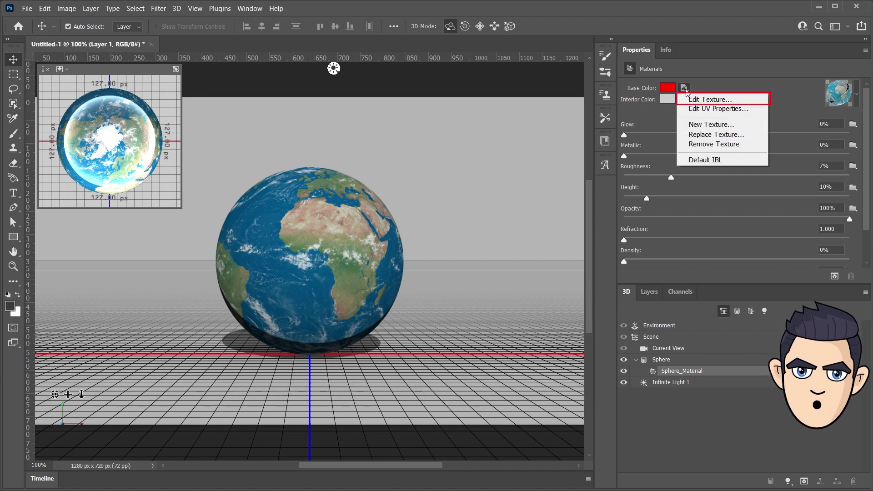
click(700, 100)
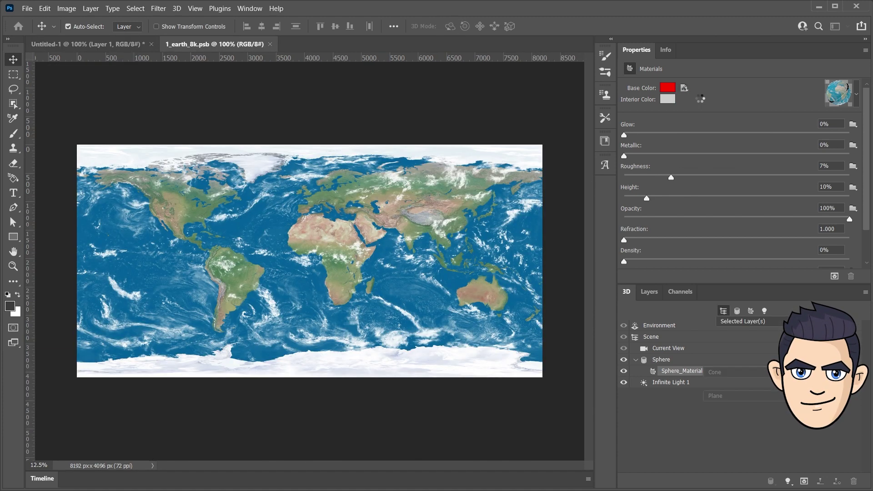
double_click(13, 266)
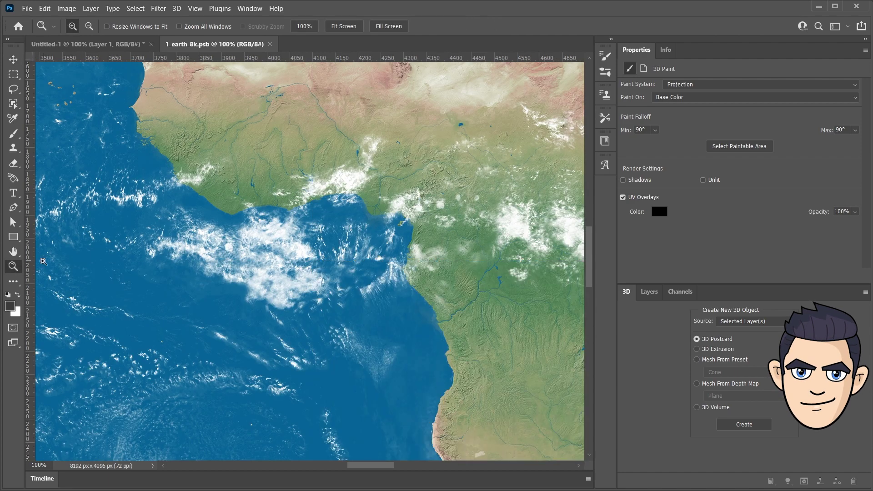
click(13, 251)
drag(427, 174, 232, 275)
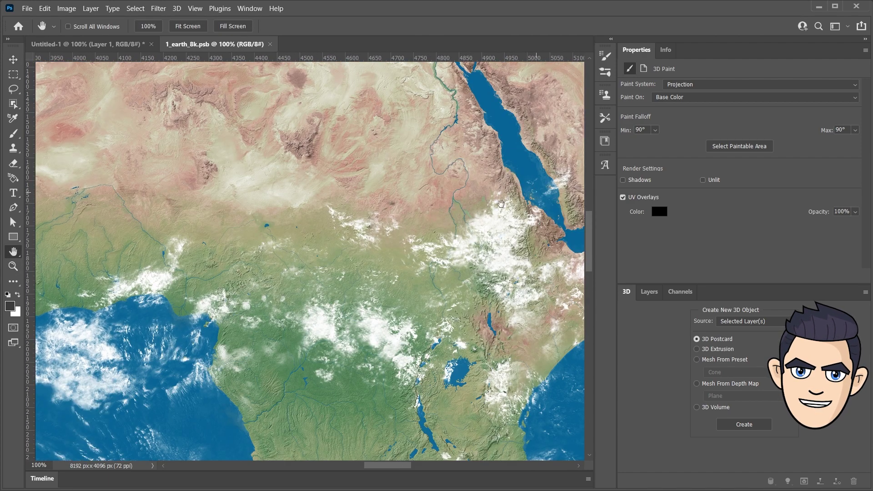
drag(526, 196, 312, 237)
drag(559, 218, 209, 255)
drag(436, 248, 182, 273)
drag(500, 191, 387, 236)
drag(522, 204, 455, 236)
drag(500, 273, 358, 310)
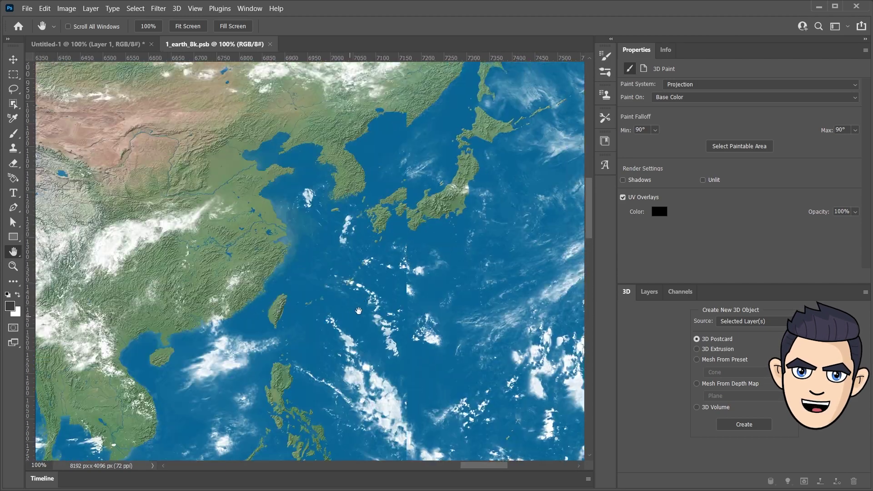
click(270, 45)
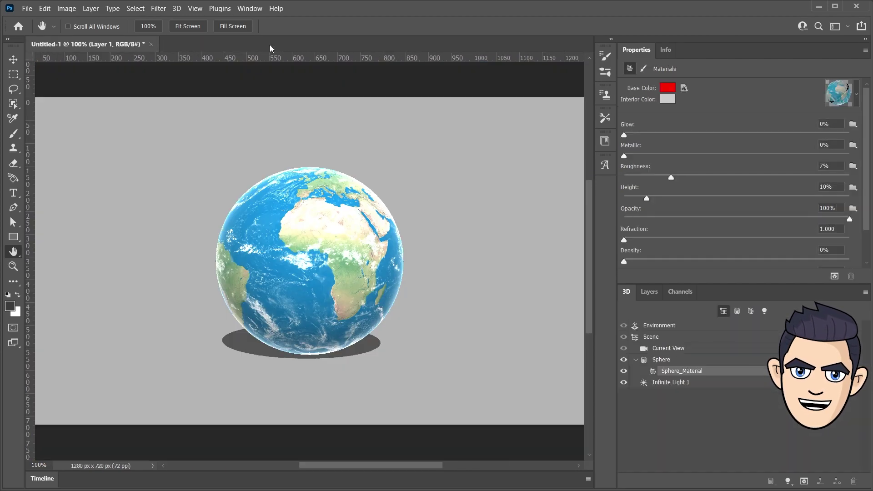
- Replace the sphere's Base Color texture with Earth_Map_2500_cloud.png
click(684, 90)
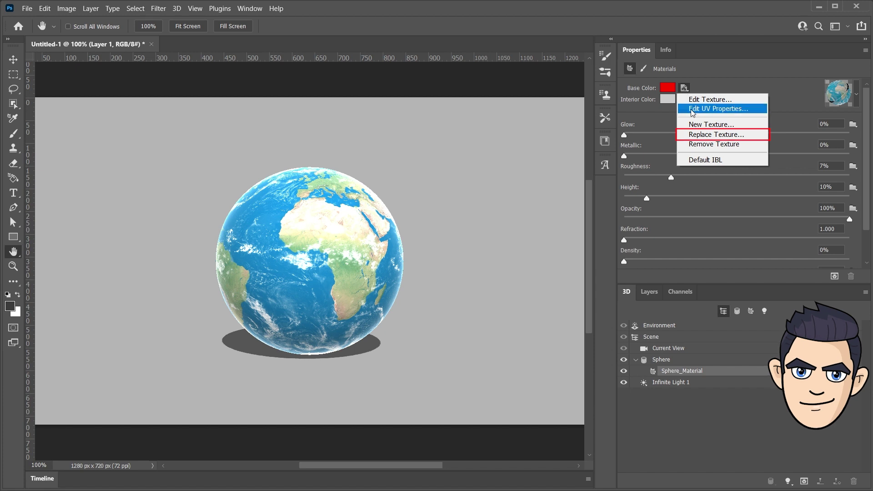
click(699, 136)
mouse_move(444, 123)
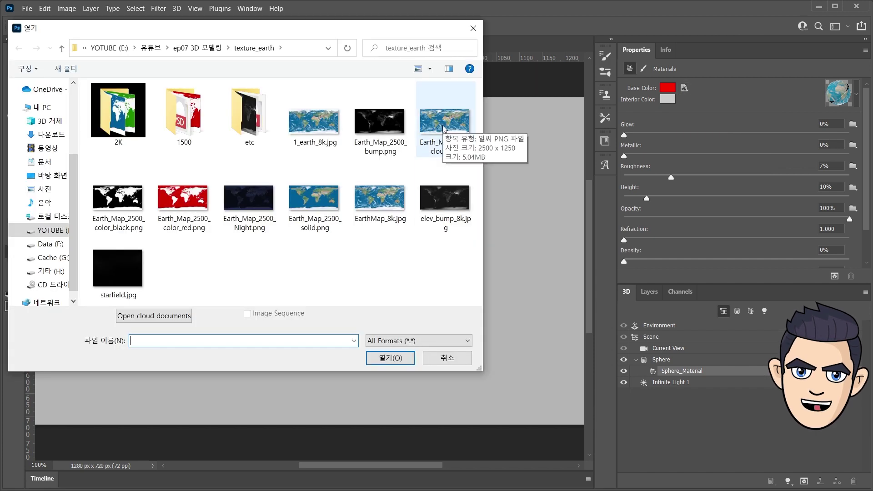
click(444, 129)
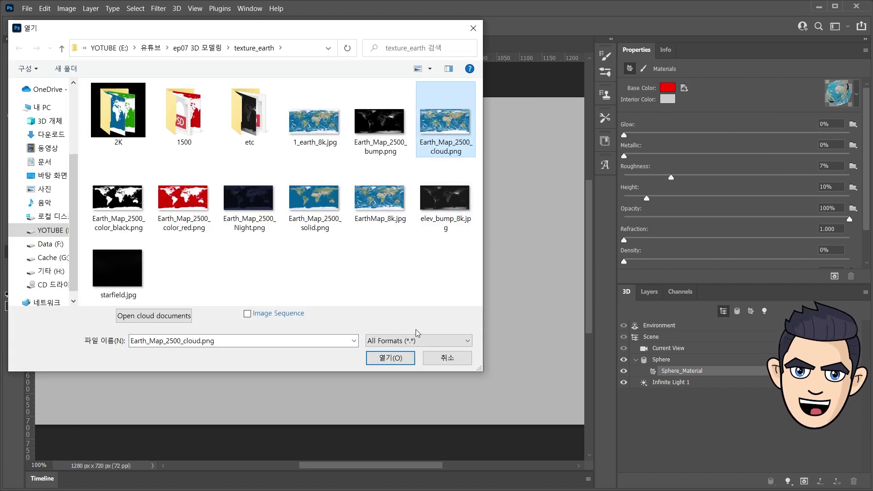
click(393, 358)
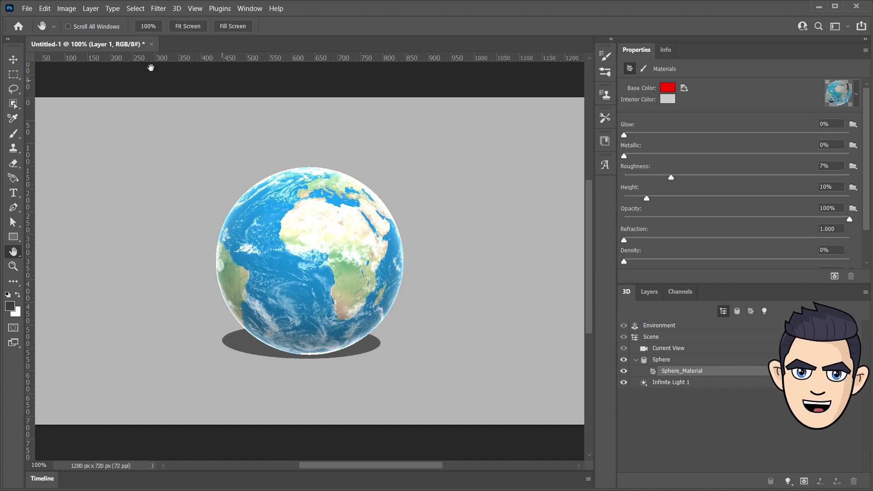
click(44, 9)
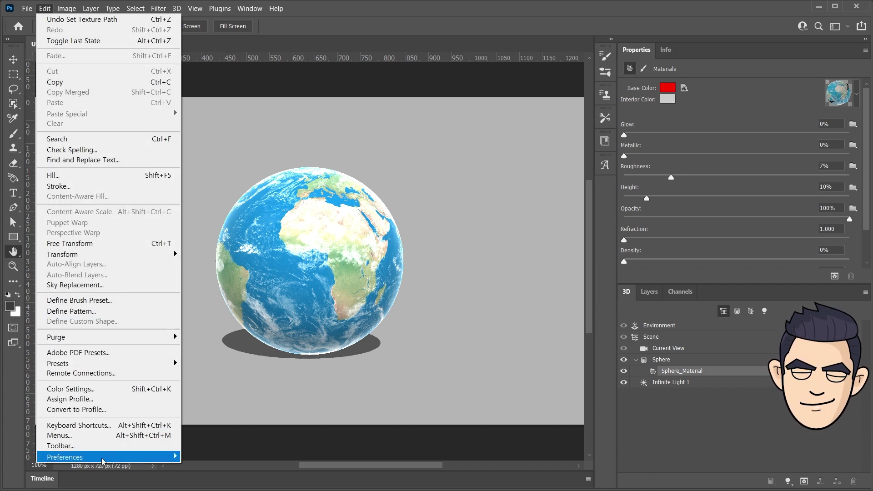
- In 3D preferences, lower the High Quality Threshold to 4, keeping Render Tile Size at Huge
mouse_move(102, 456)
click(200, 410)
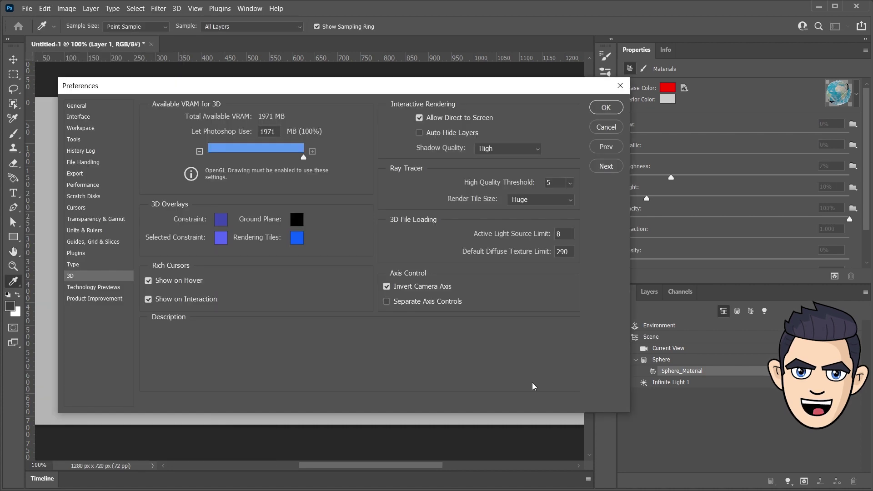
mouse_move(477, 174)
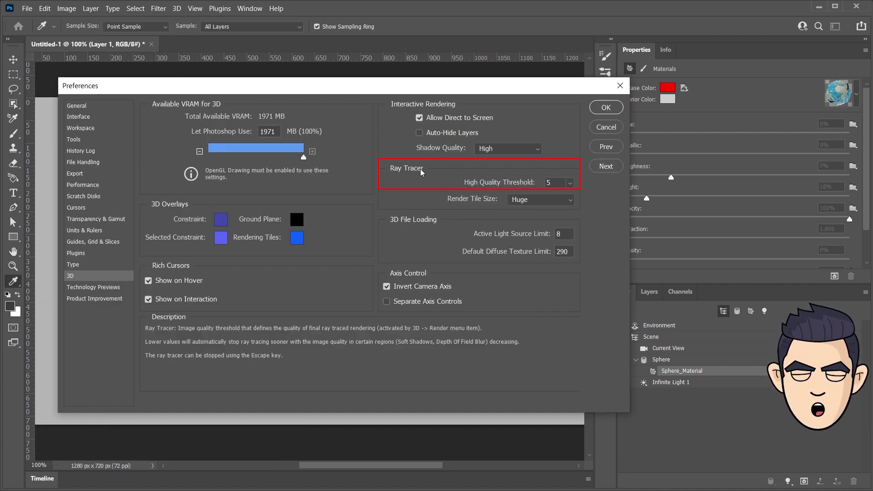
click(569, 183)
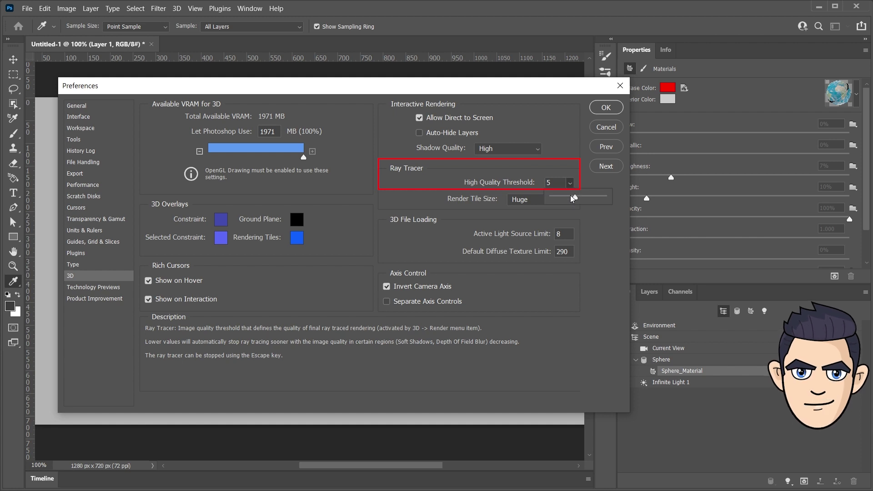
drag(573, 199, 571, 200)
click(591, 225)
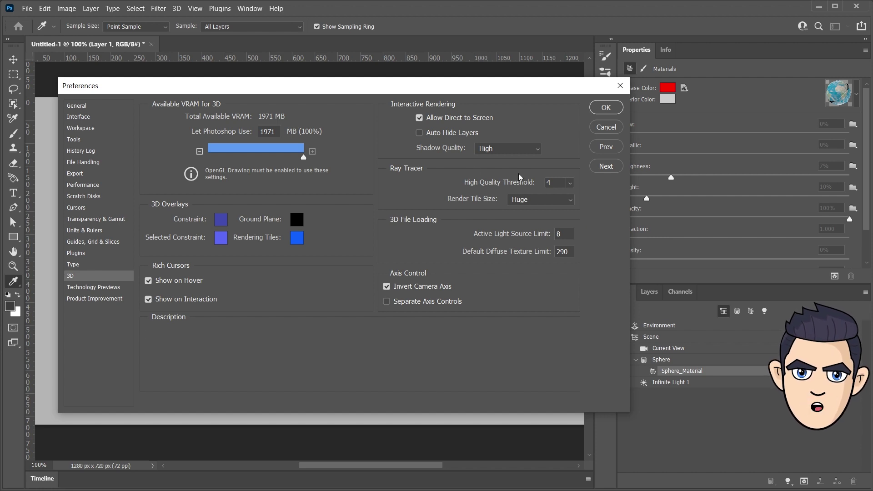
click(503, 148)
click(539, 199)
click(541, 238)
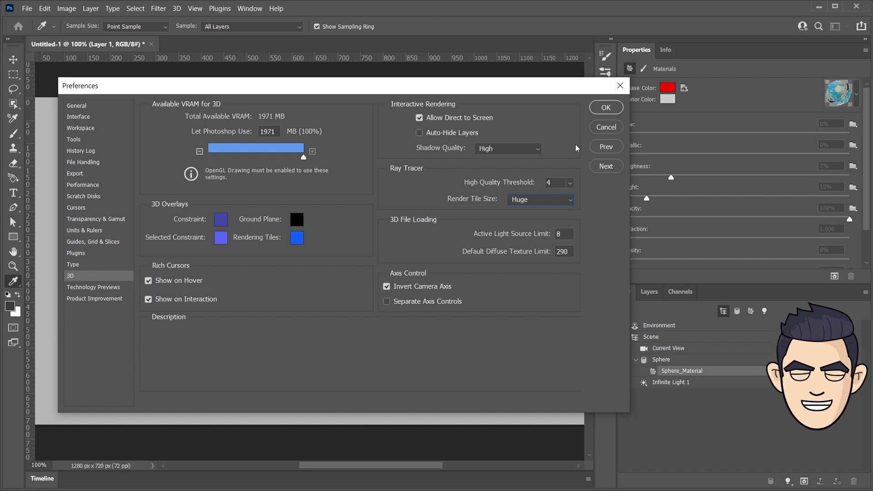
click(604, 111)
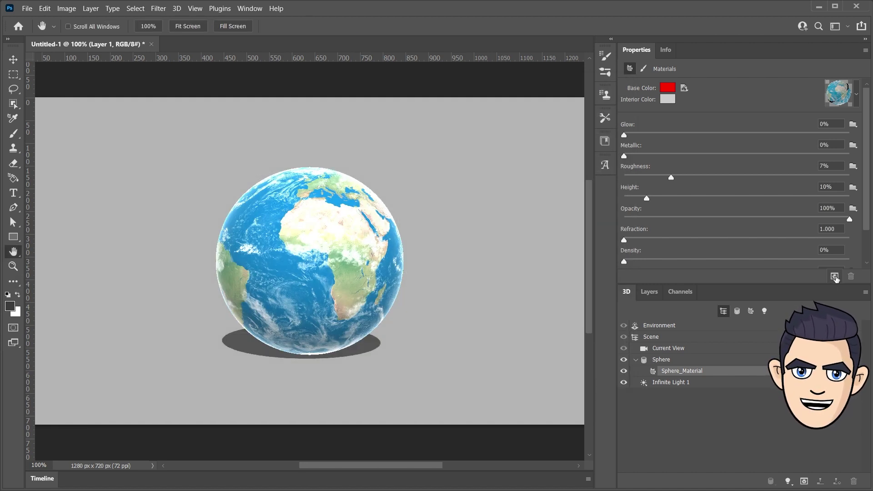
- Render the globe at final quality, then drag the High Quality Threshold back to 5
click(834, 276)
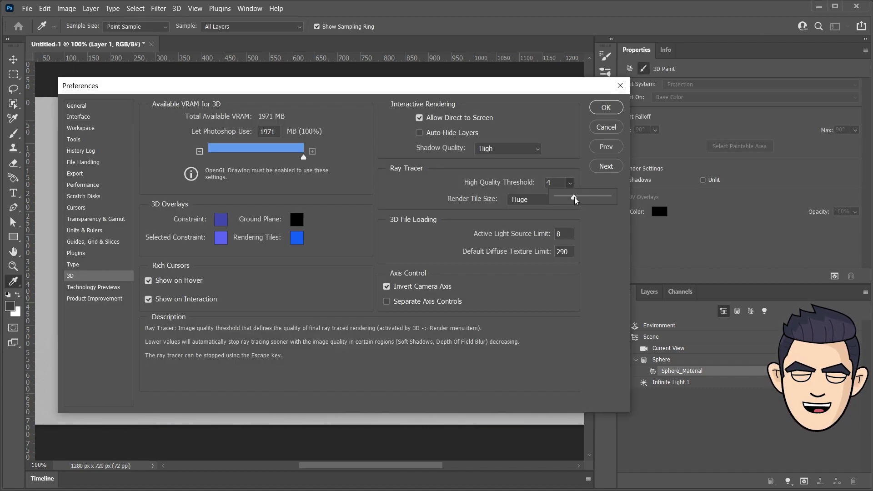
drag(574, 198, 578, 198)
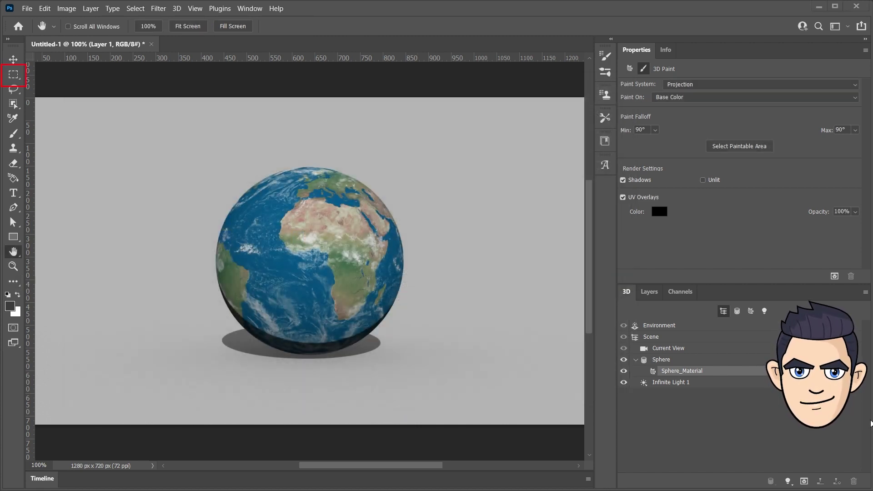
- Render only a rectangular marquee area over the top of the globe, then deselect it
click(13, 74)
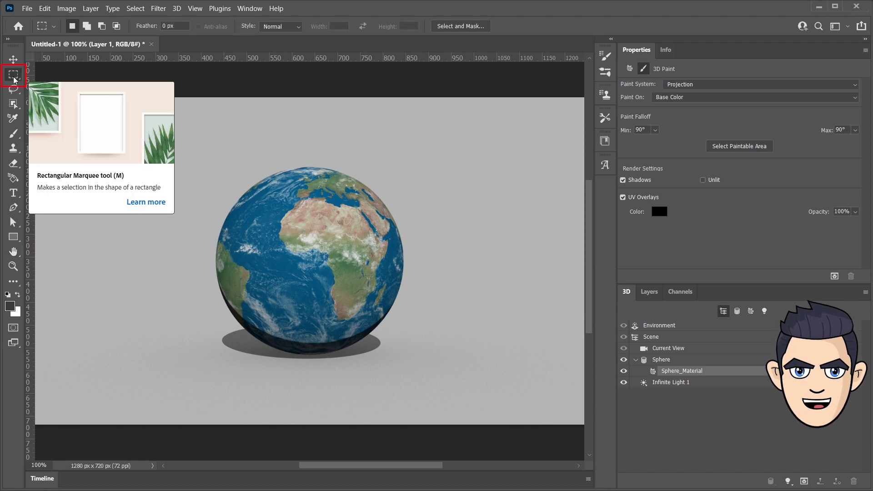
drag(297, 140, 426, 255)
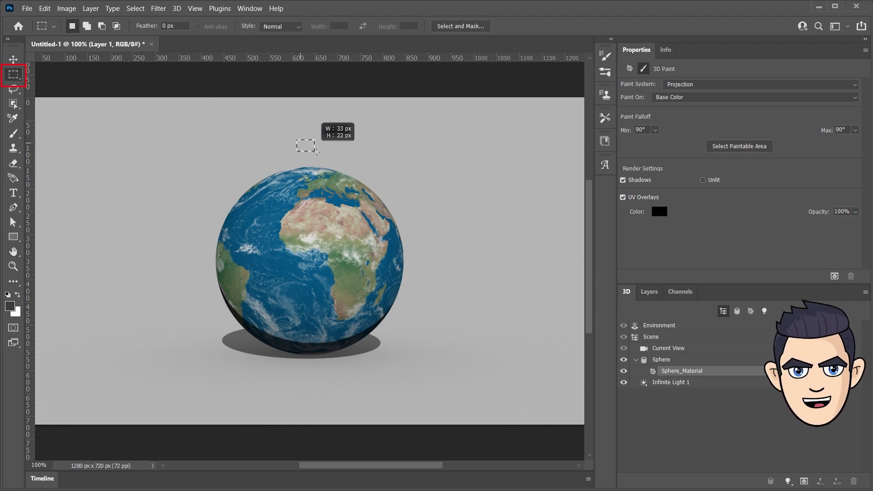
click(834, 276)
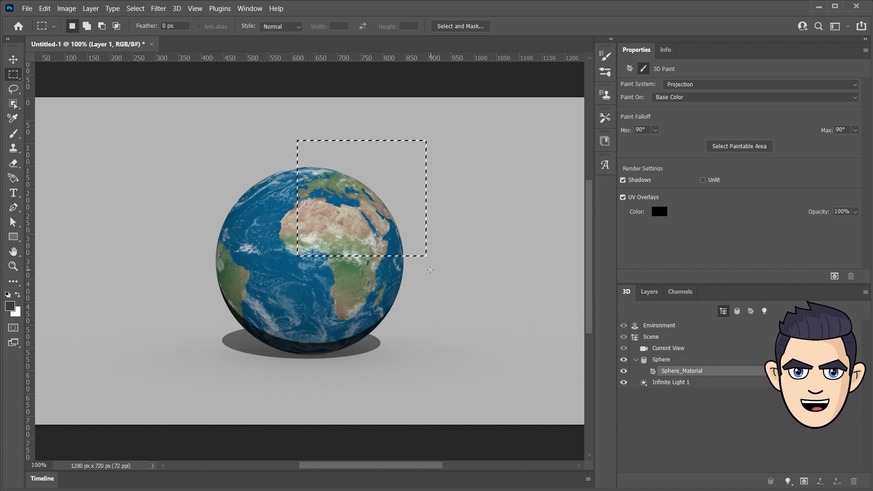
click(525, 321)
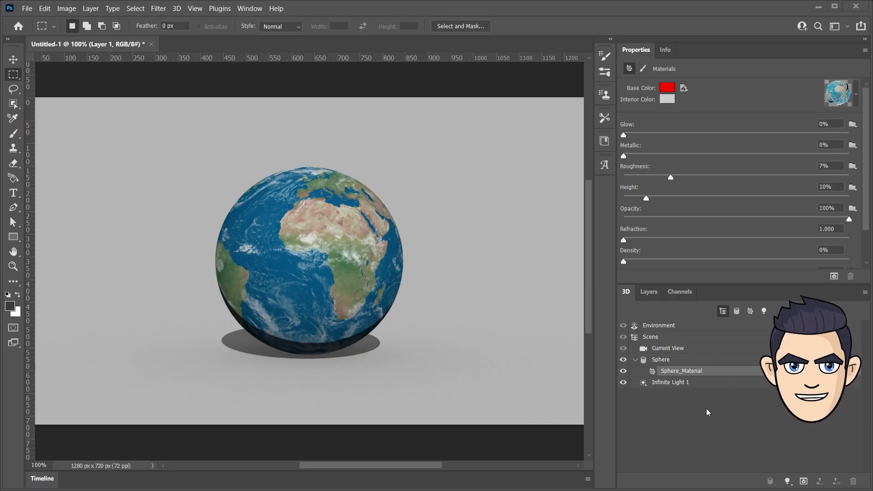
- Select the sphere and spin it with Rotate 3D Object mode to bring Asia around
click(658, 360)
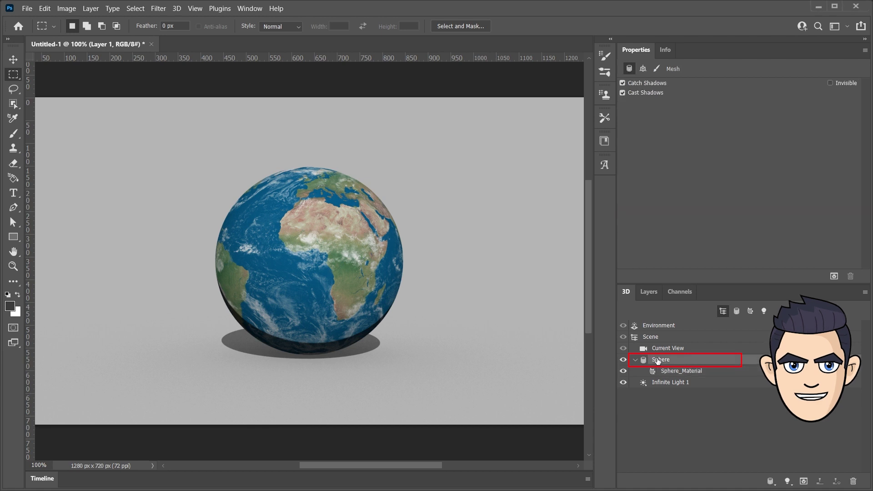
click(13, 59)
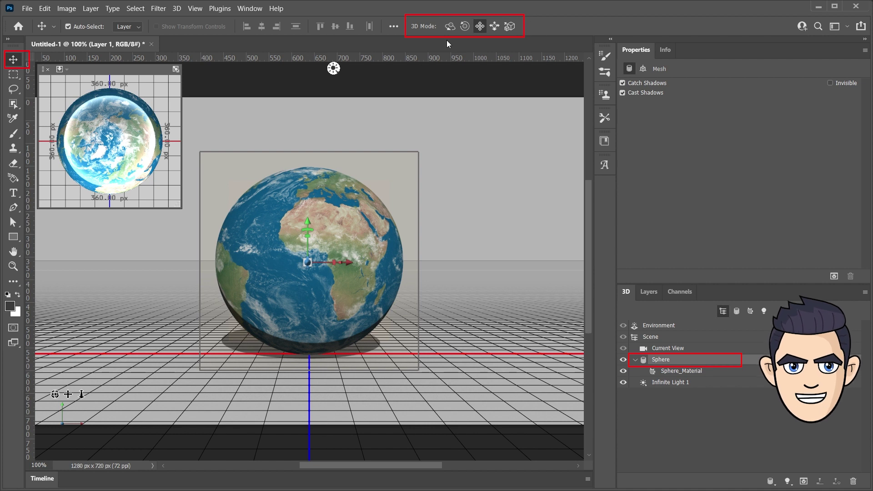
click(448, 26)
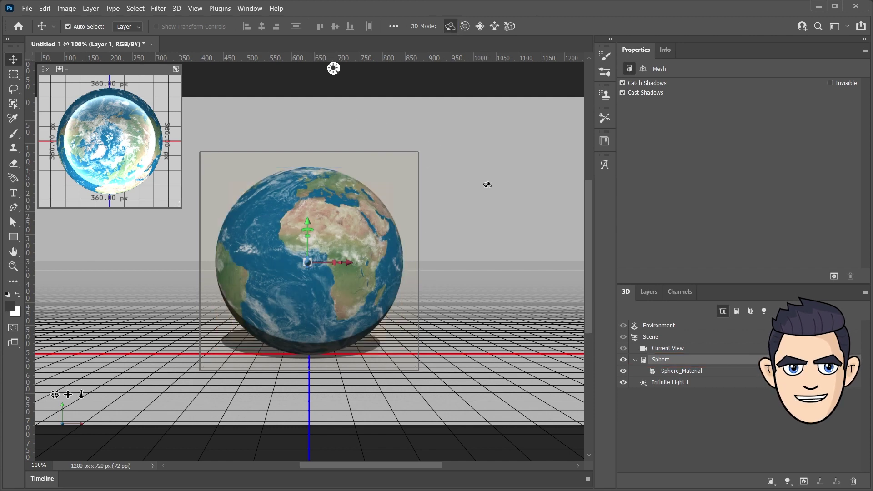
mouse_move(523, 178)
mouse_down()
mouse_move(487, 210)
mouse_move(478, 140)
mouse_move(454, 209)
mouse_move(485, 195)
mouse_move(442, 205)
mouse_move(228, 203)
mouse_up()
click(375, 221)
- Fine-tune the globe's rotation about the X, Y and Z axes so East Asia and Australia face forward
click(377, 223)
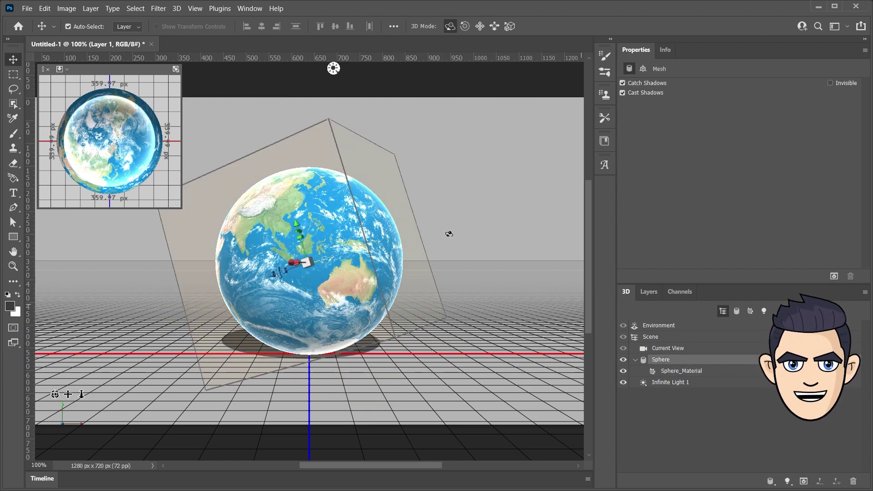
drag(362, 232, 373, 175)
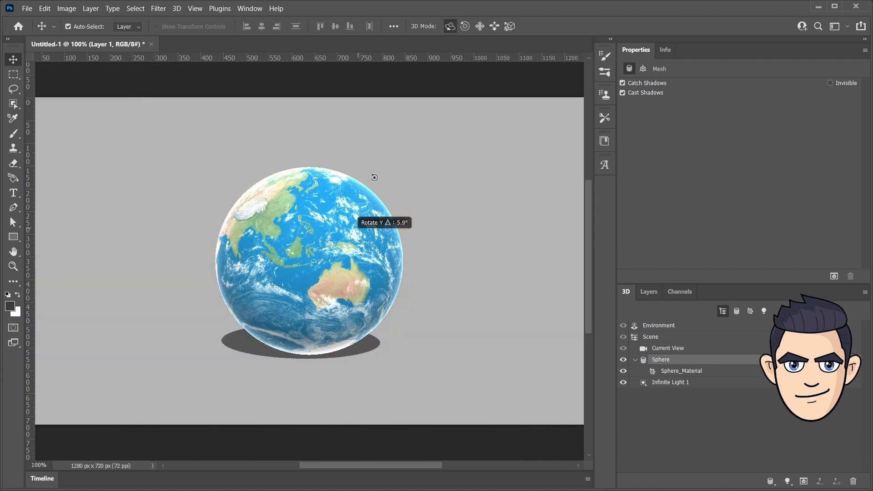
drag(368, 142, 405, 234)
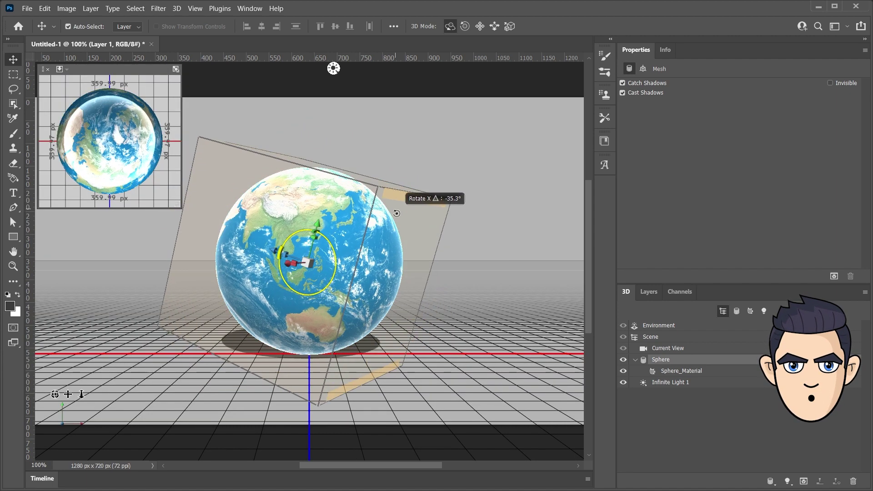
drag(353, 195, 333, 197)
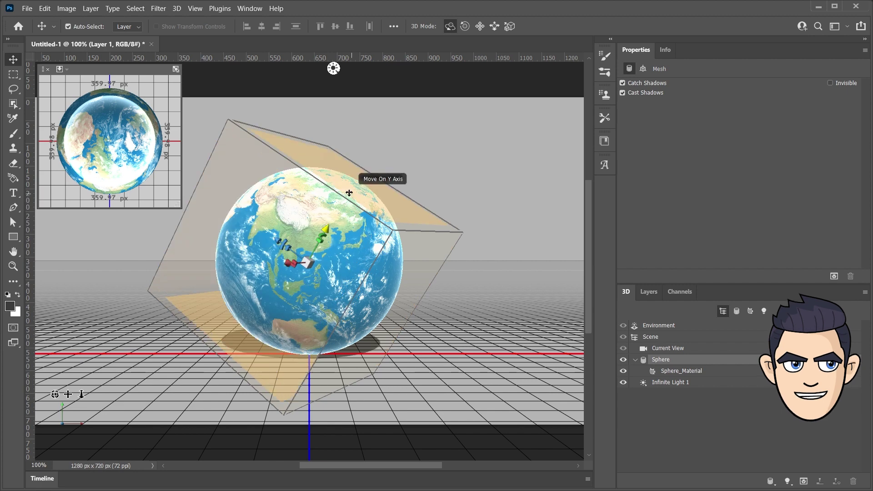
drag(341, 302, 339, 304)
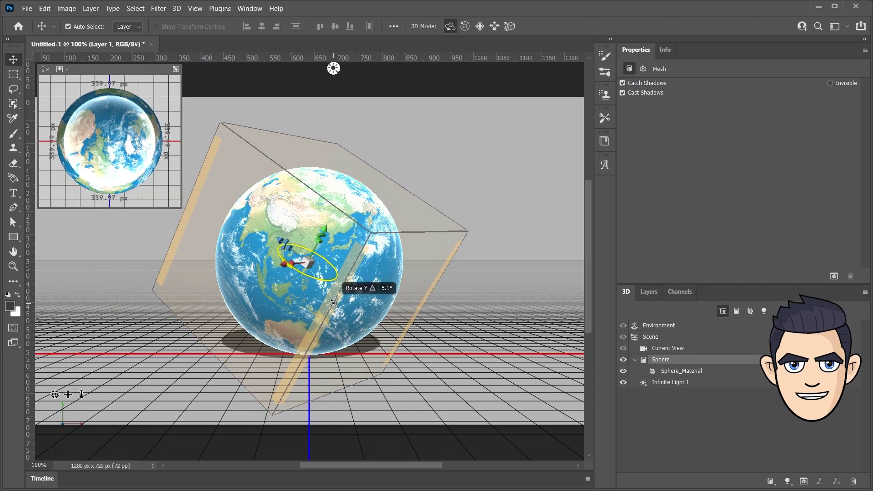
drag(415, 231, 421, 232)
drag(315, 328, 318, 330)
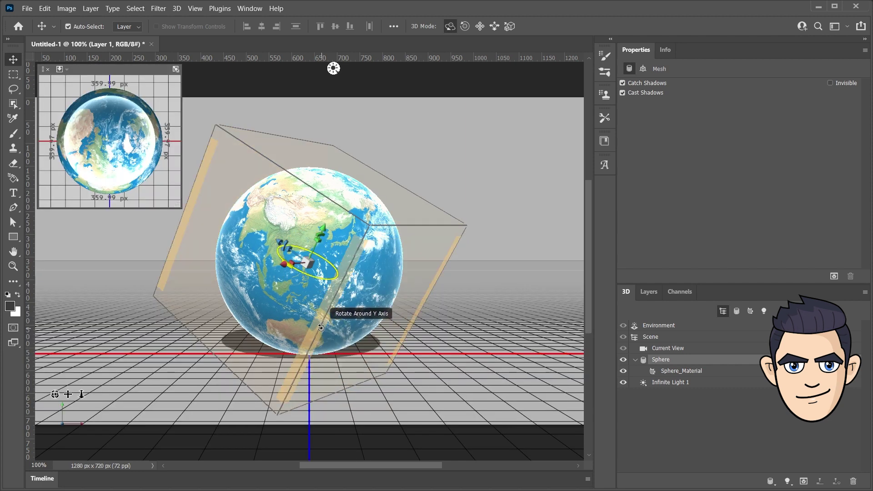
mouse_move(318, 329)
mouse_down()
mouse_move(270, 169)
mouse_move(415, 261)
mouse_up()
- Render a marquee region over Asia, stop it with Esc, and reselect Sphere_Material
key(m)
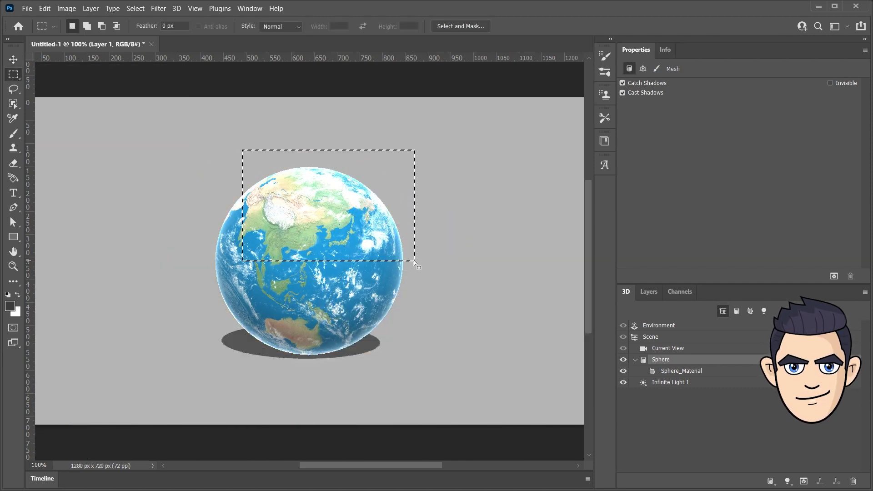
click(835, 276)
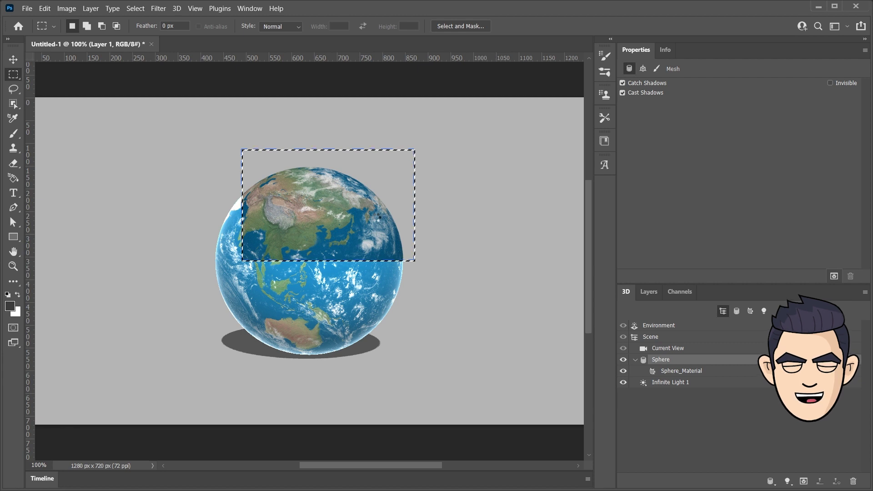
key(Escape)
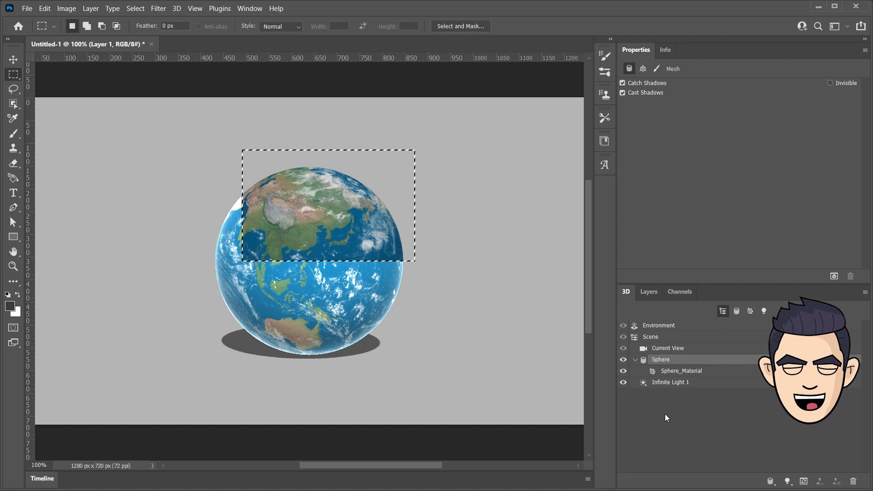
click(675, 372)
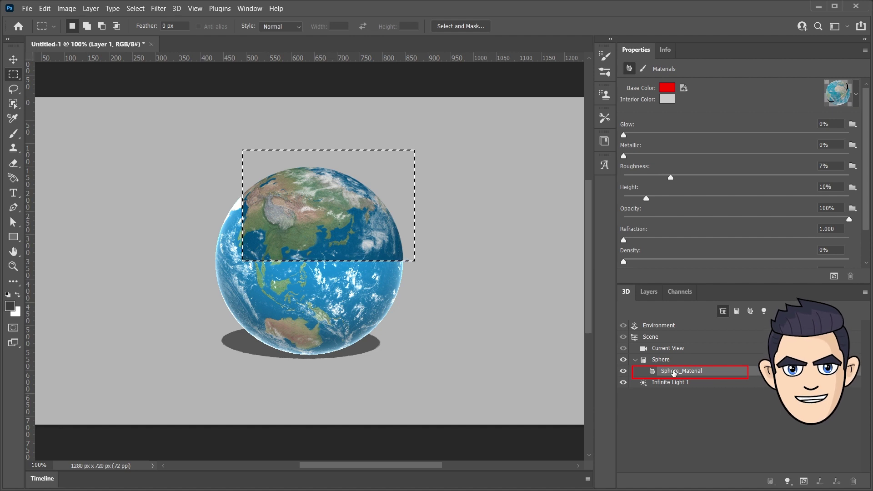
- Set the globe material to Glow 5%, Metallic 65% and Roughness 70%, then clear the selection
drag(623, 135, 759, 140)
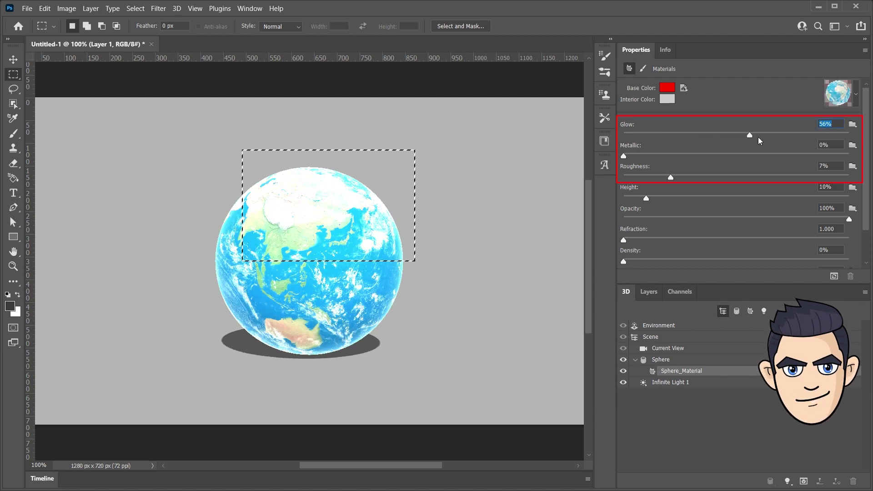
text(5)
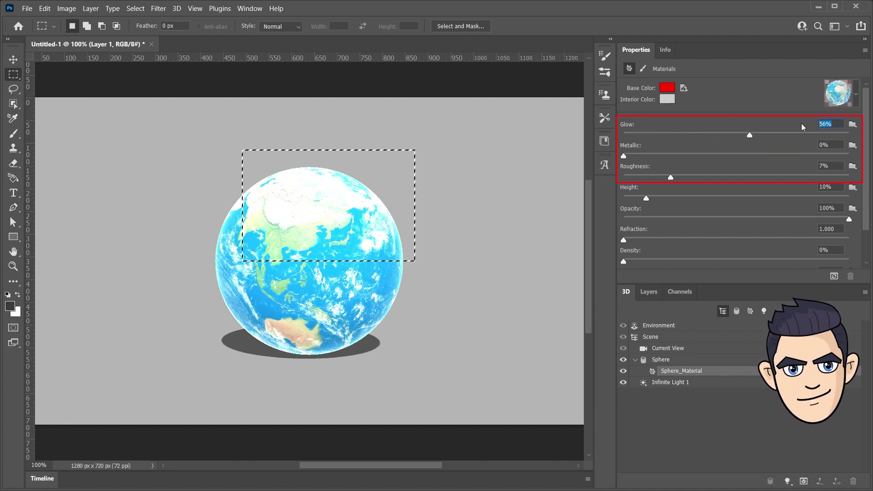
key(Return)
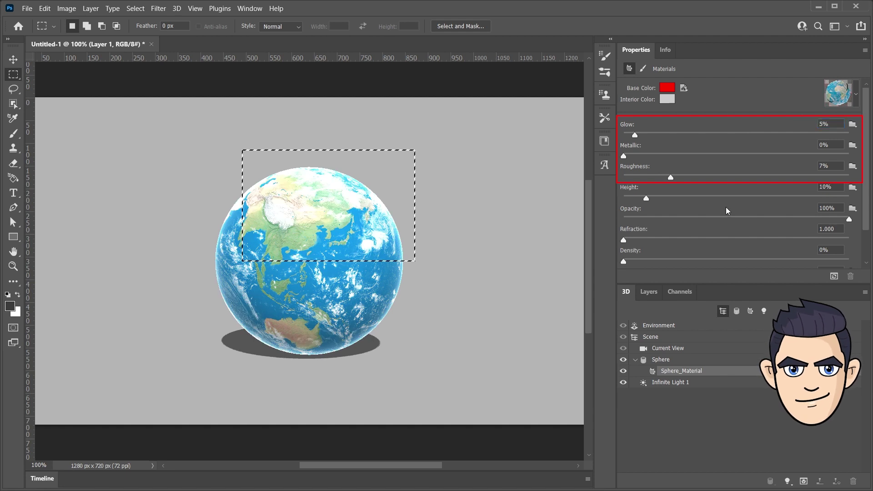
key(Tab)
text(65)
key(Return)
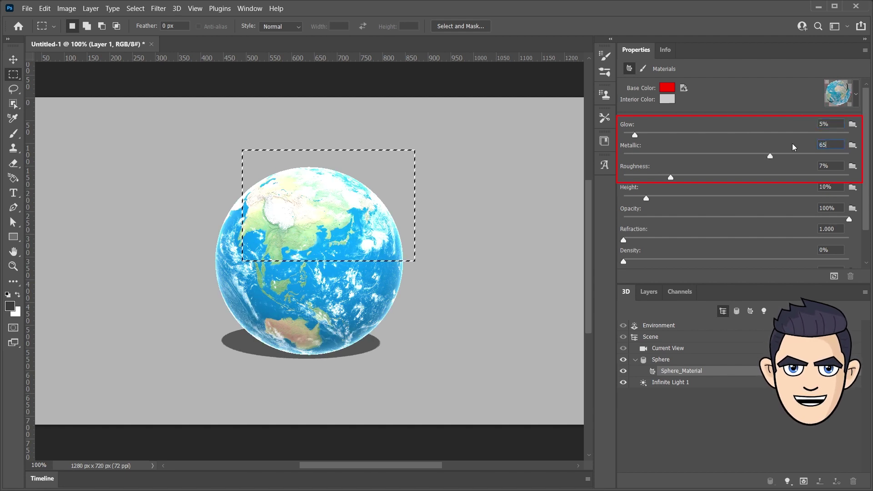
key(Tab)
text(70)
key(Return)
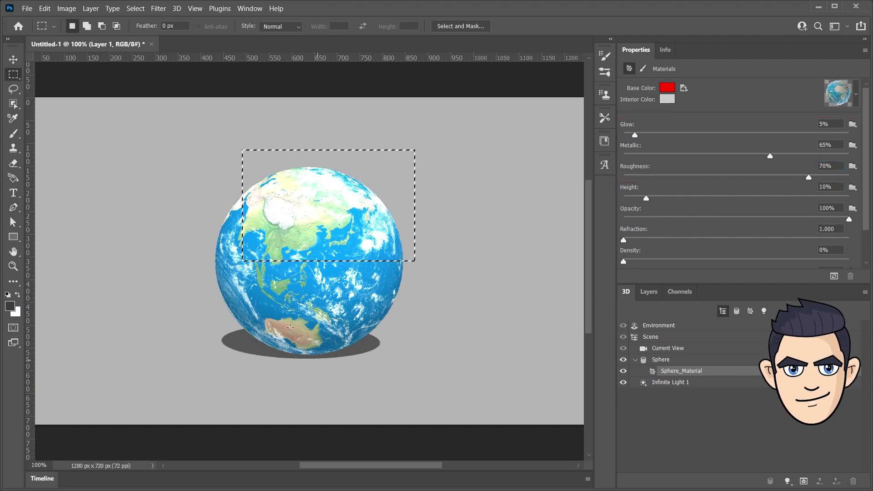
click(197, 167)
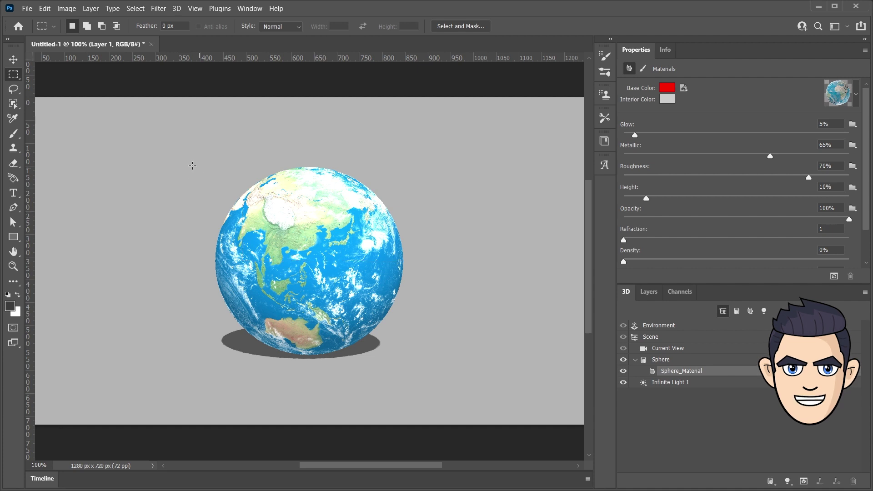
- Render the marqueed globe, switch off IBL, and open the sphere material's Base Color texture options
drag(183, 158, 416, 369)
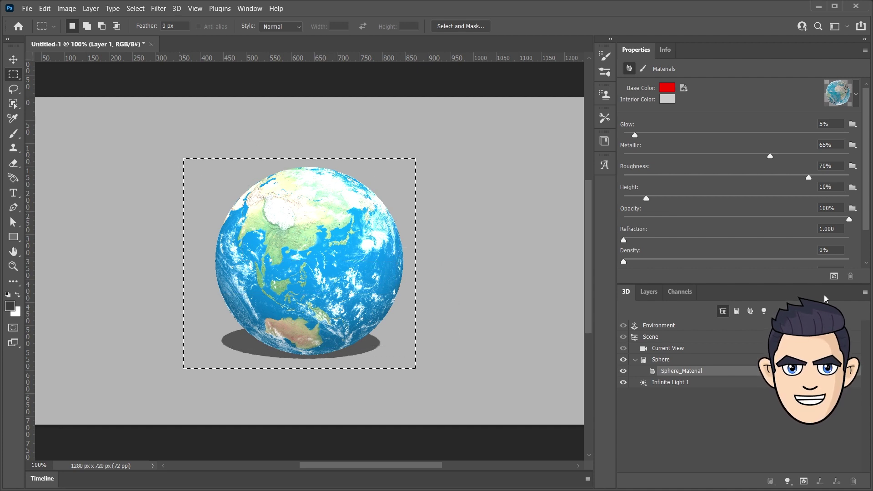
click(835, 276)
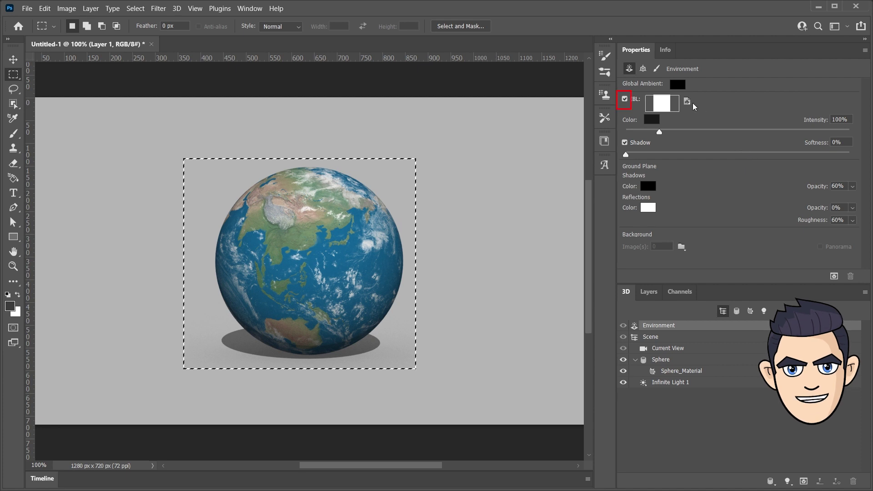
click(625, 99)
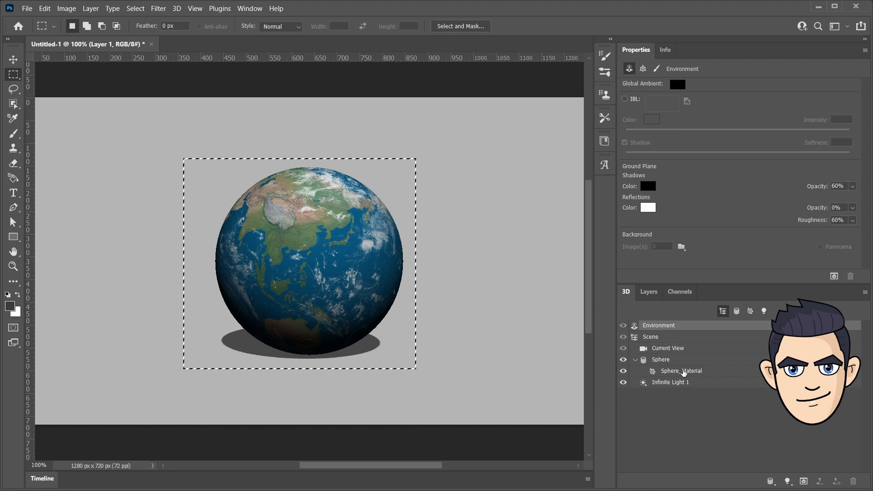
click(683, 372)
click(683, 88)
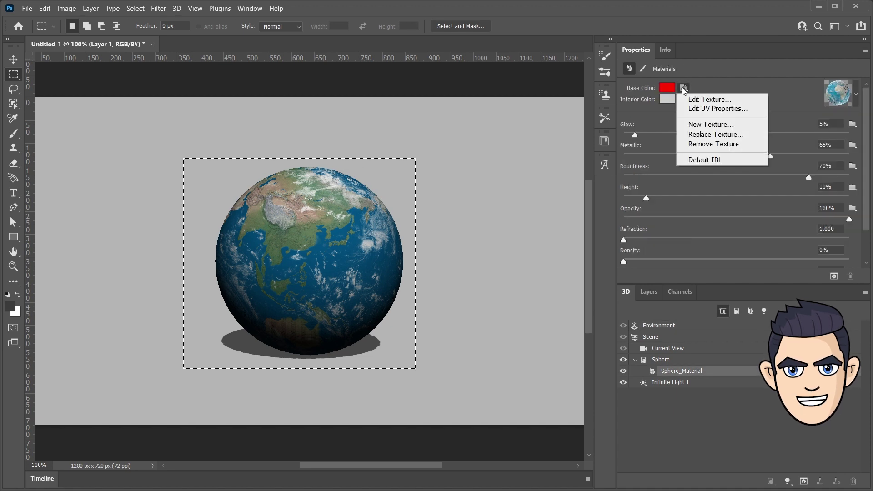
- Replace the Earth texture with a plain 180/180/180 grey base colour and render the sphere
click(699, 145)
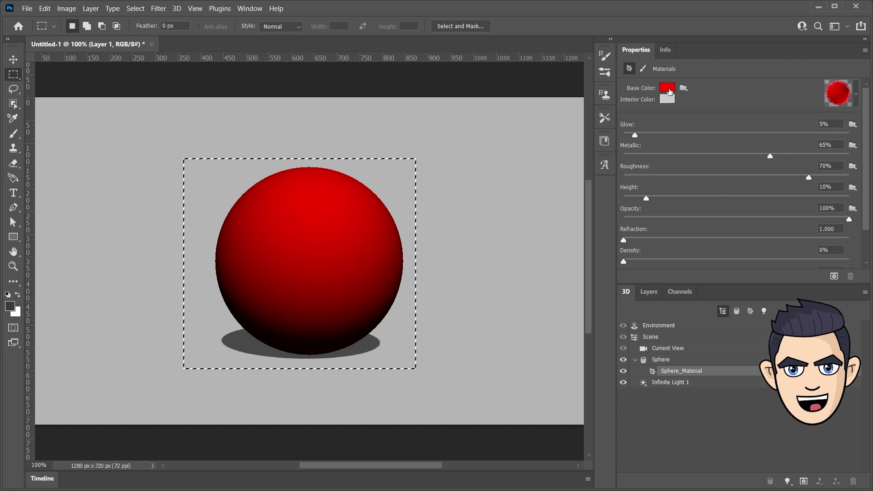
click(667, 88)
double_click(682, 373)
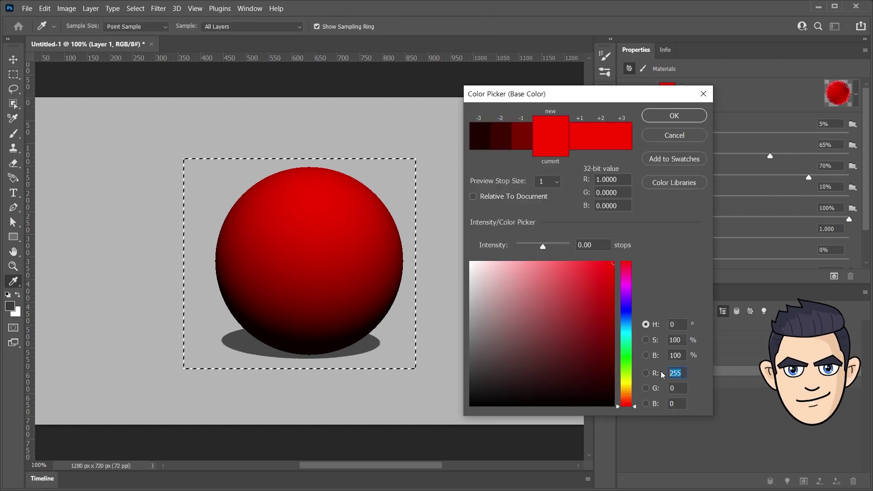
text(180)
key(Tab)
text(180)
key(Tab)
text(180)
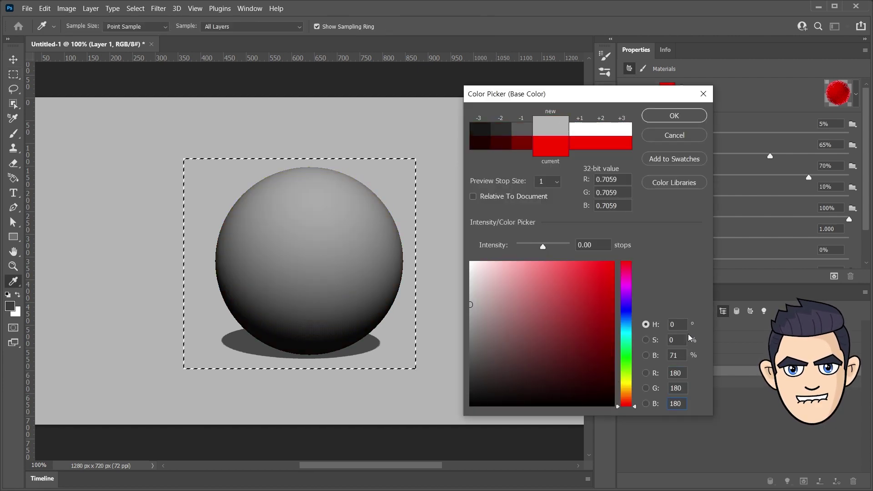
click(674, 116)
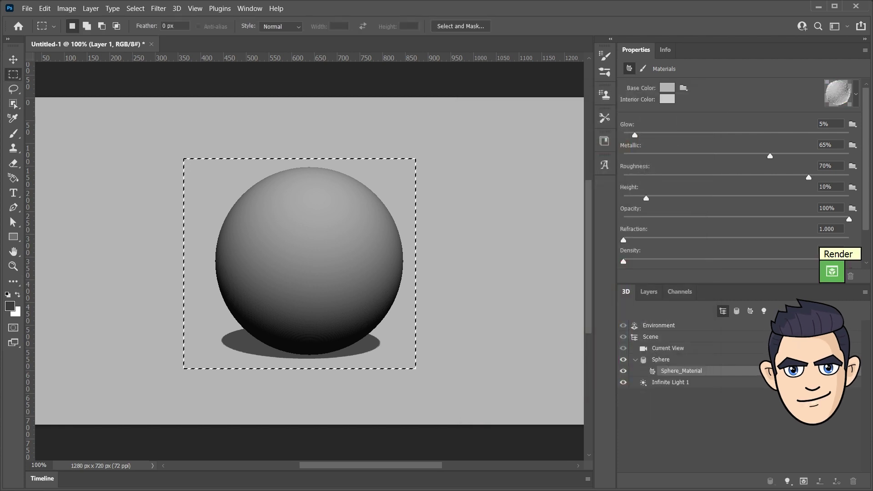
click(832, 274)
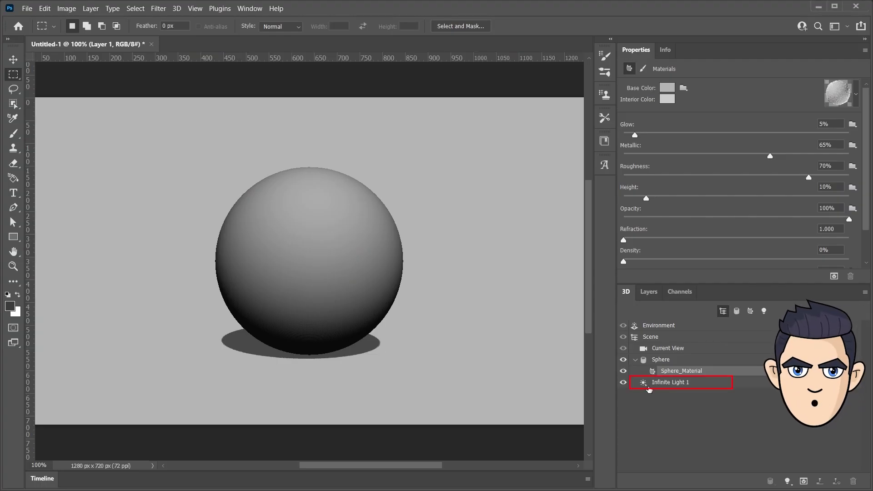
- Set Infinite Light 1 intensity to 100% and re-render a region around the sphere
click(649, 386)
click(846, 107)
text(100)
drag(209, 163, 408, 367)
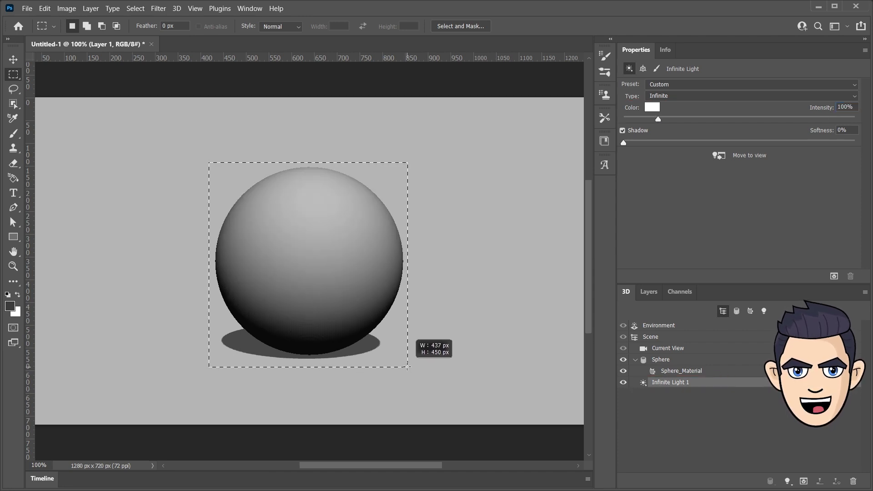
key(ctrl+shift+alt+r)
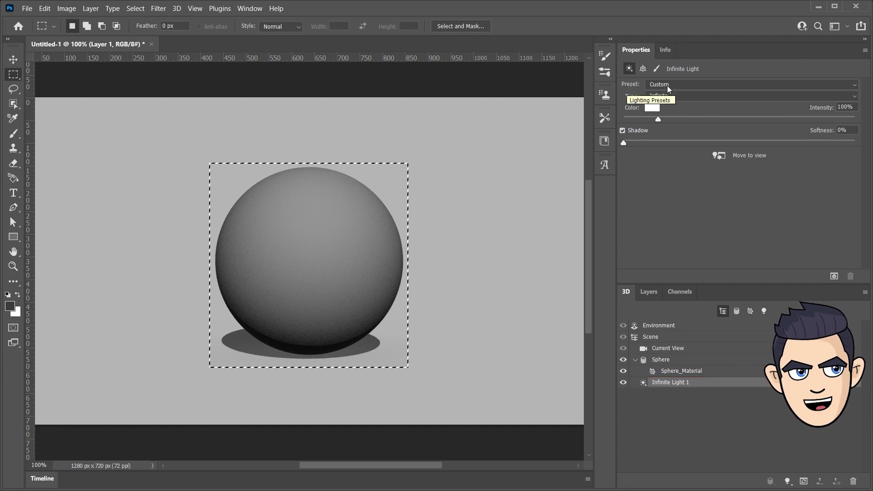
click(704, 85)
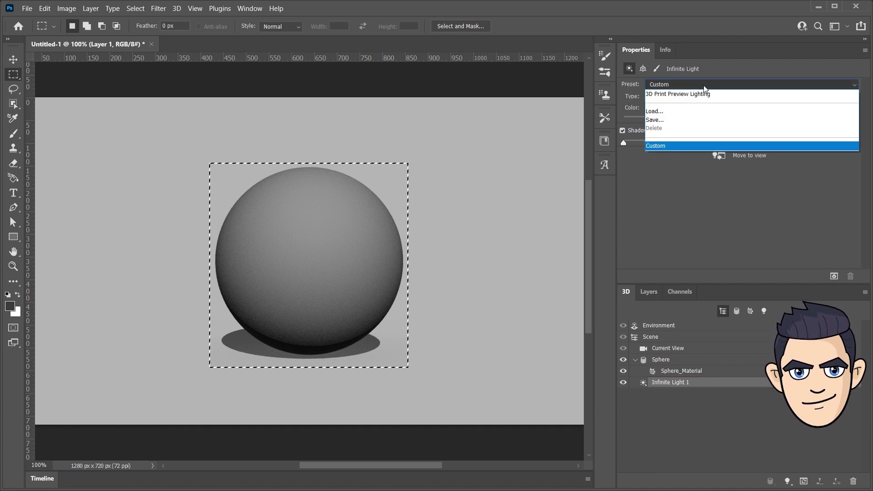
- Apply the 3D Print Preview Lighting preset and review its Left and Right lights
click(726, 94)
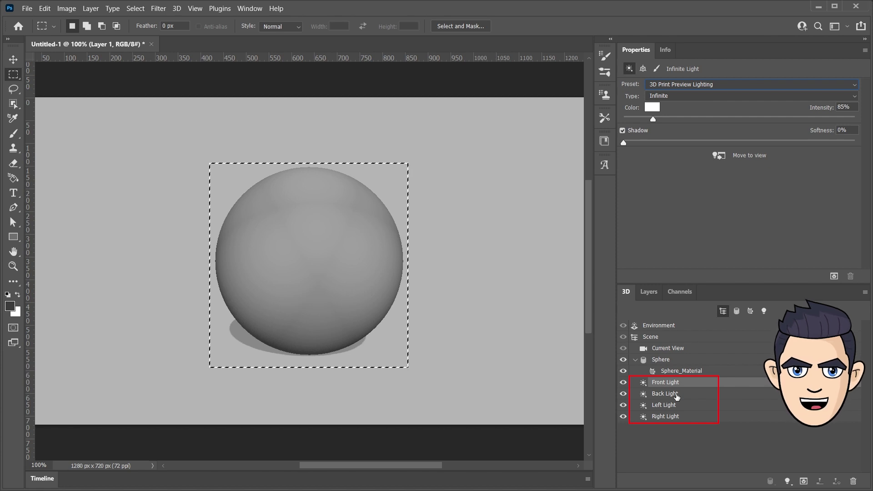
click(676, 397)
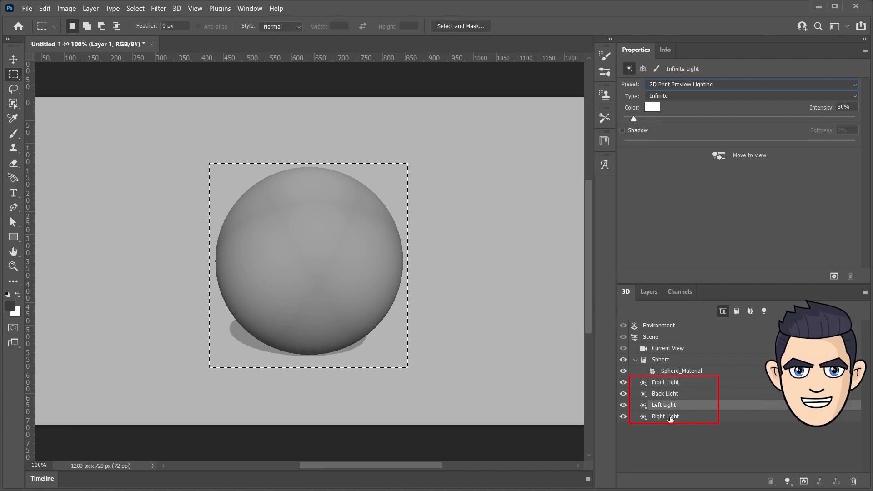
click(667, 417)
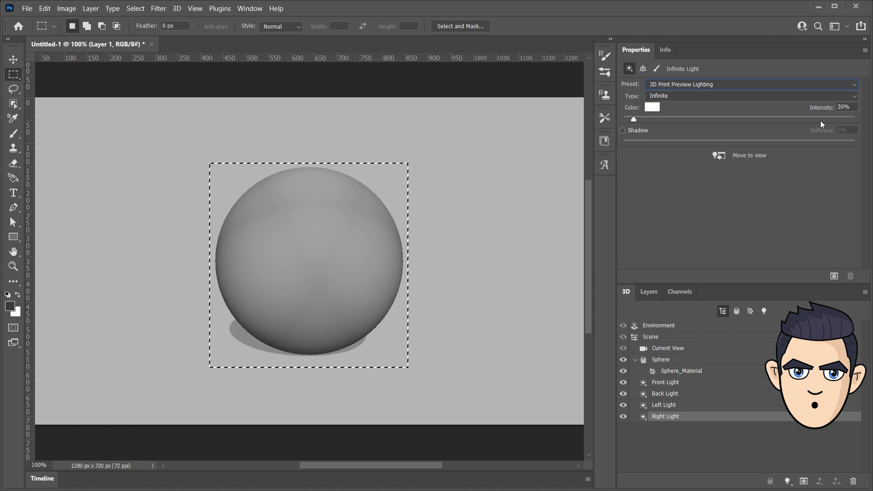
- Hide the Back, Left and Right lights and rename the front light 'Key Light'
click(623, 417)
click(623, 393)
click(665, 382)
double_click(664, 382)
text(Key Light)
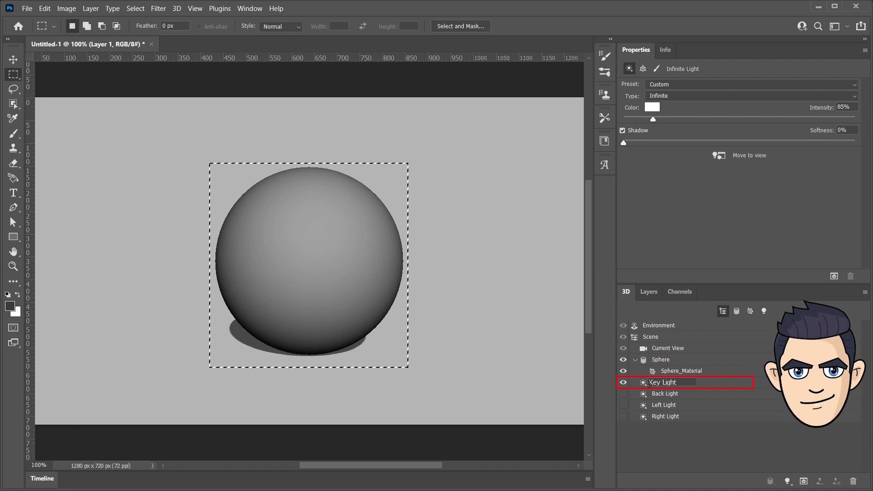
key(Return)
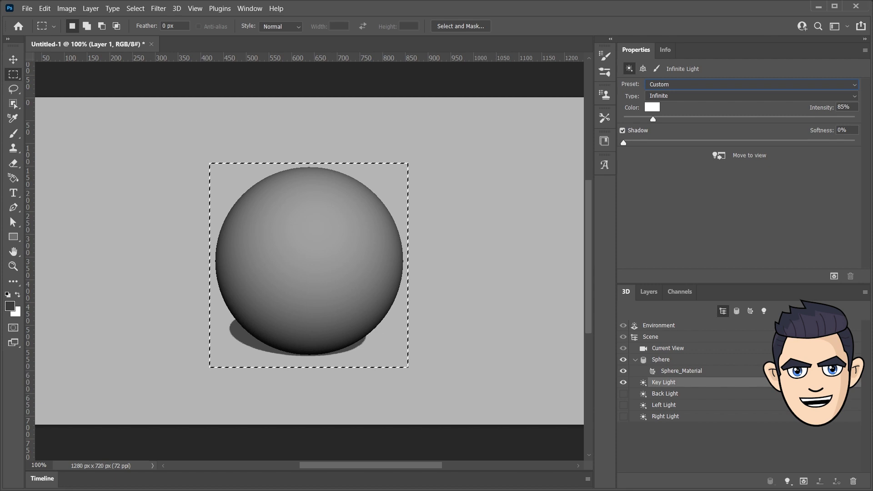
click(14, 59)
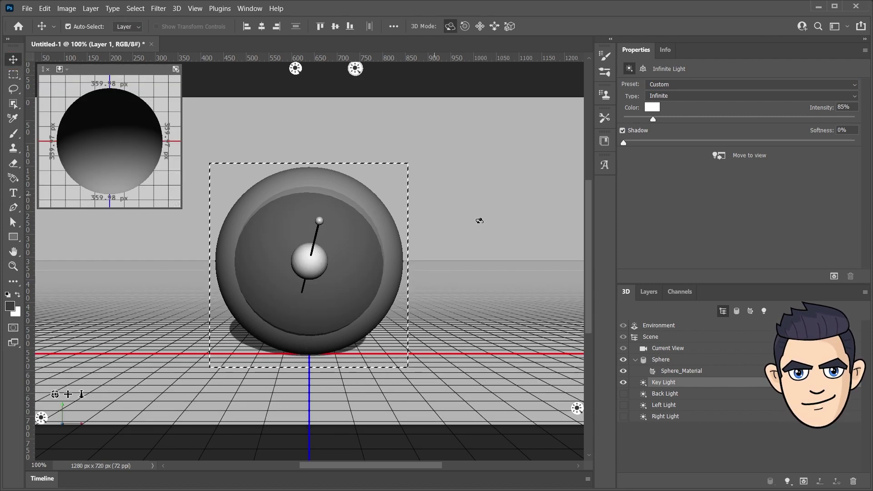
- Raise the Key Light to 1000% intensity and set the secondary view to the camera
drag(653, 118, 854, 119)
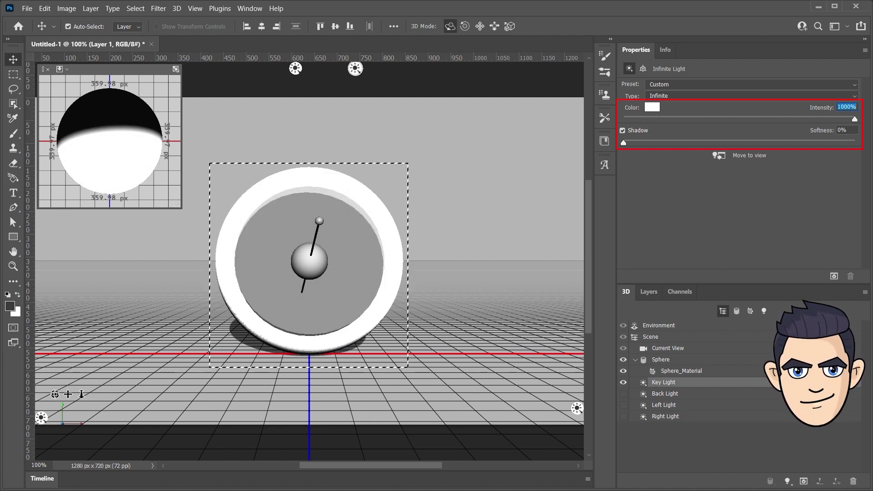
click(64, 69)
click(136, 75)
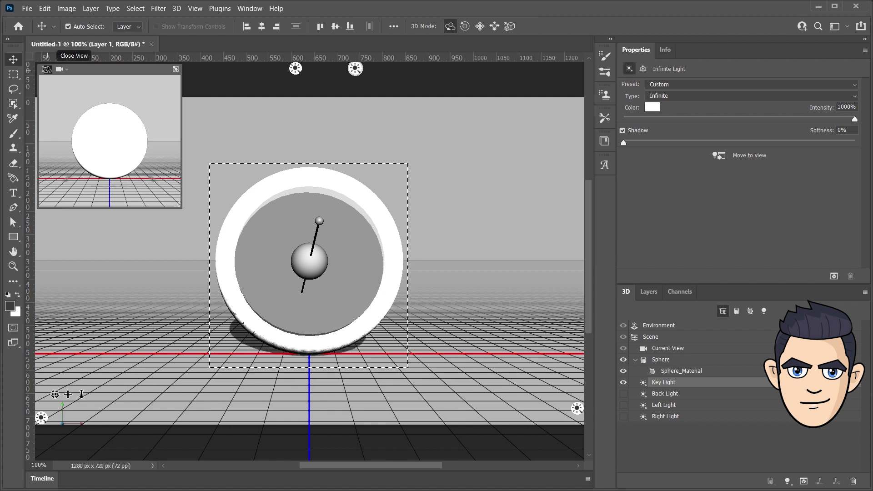
- Restore the 3D Secondary View via View > Show and angle the key light from upper right
click(47, 69)
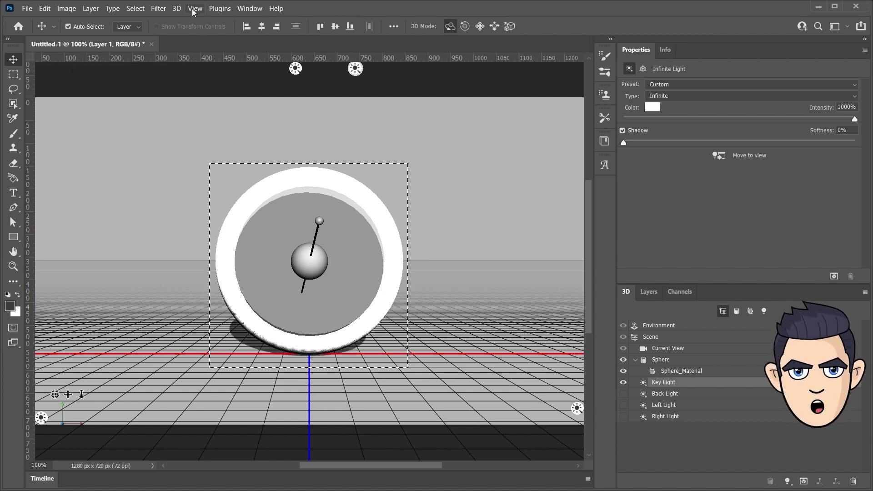
click(193, 10)
mouse_move(204, 233)
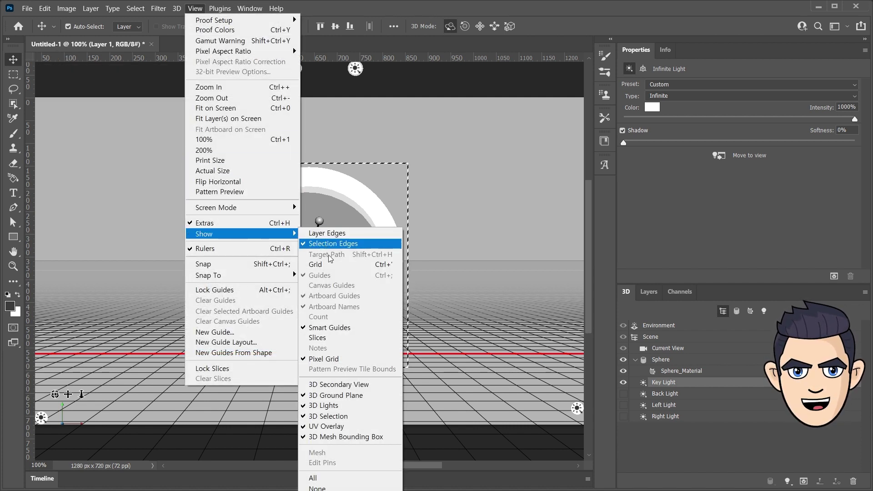
click(357, 385)
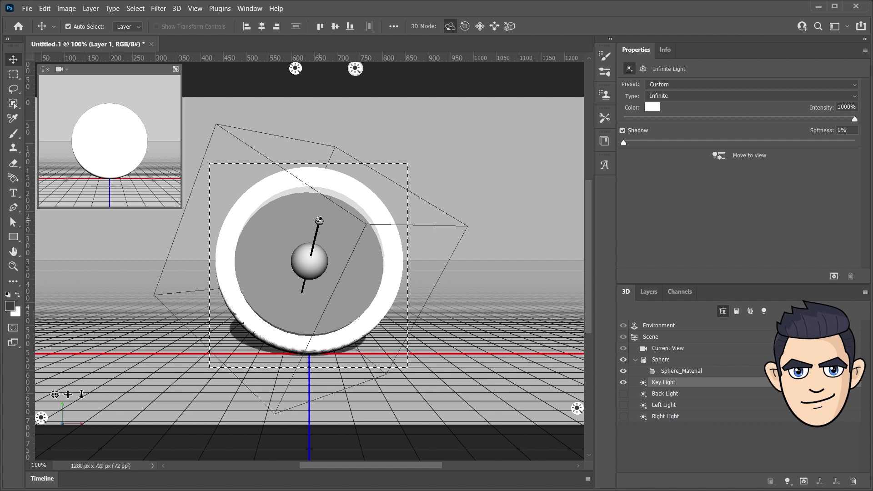
drag(319, 220, 389, 159)
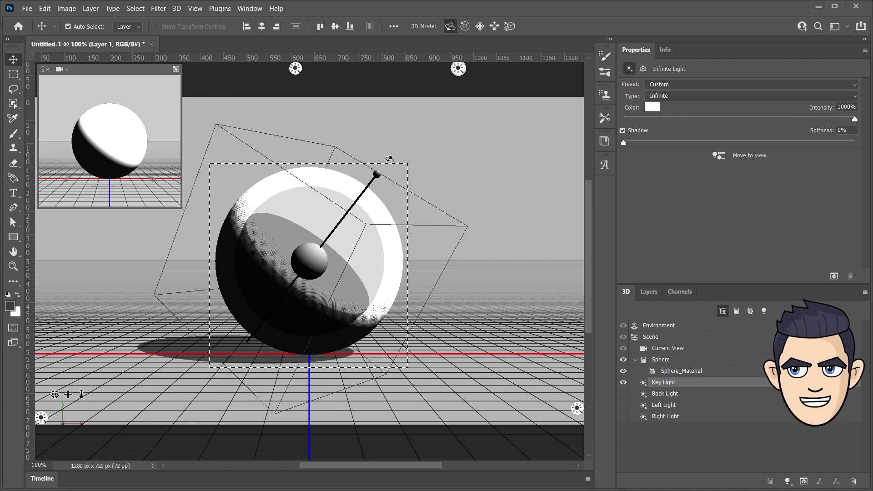
- Swap the top view into the main canvas to inspect the Key Light from above
click(60, 69)
click(84, 105)
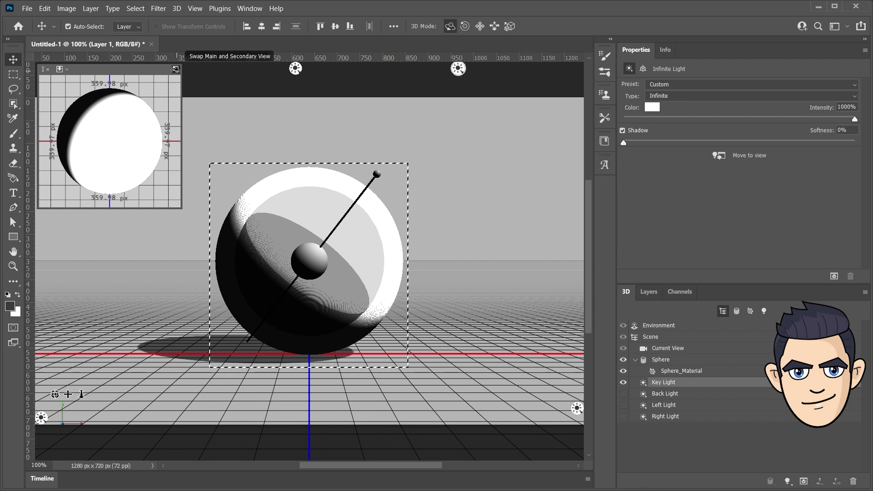
click(175, 69)
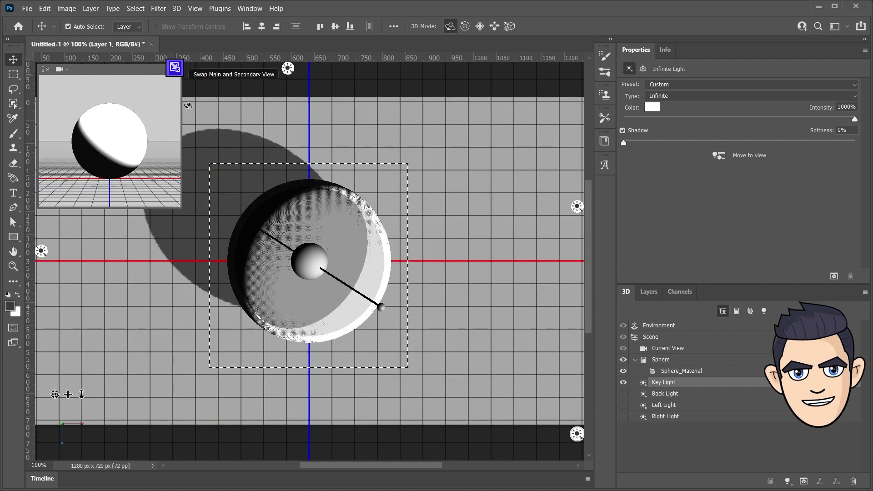
click(579, 436)
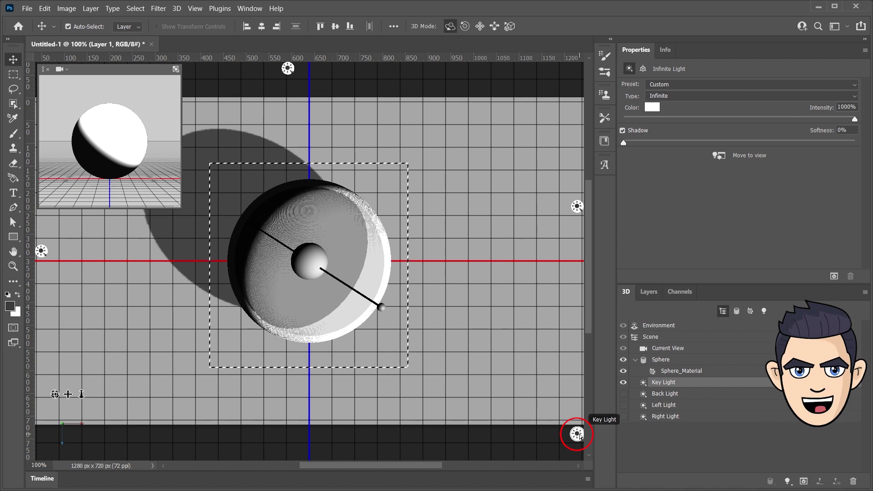
- Show the default perspective with ground grid in the main canvas and the front view secondary
click(62, 69)
click(87, 133)
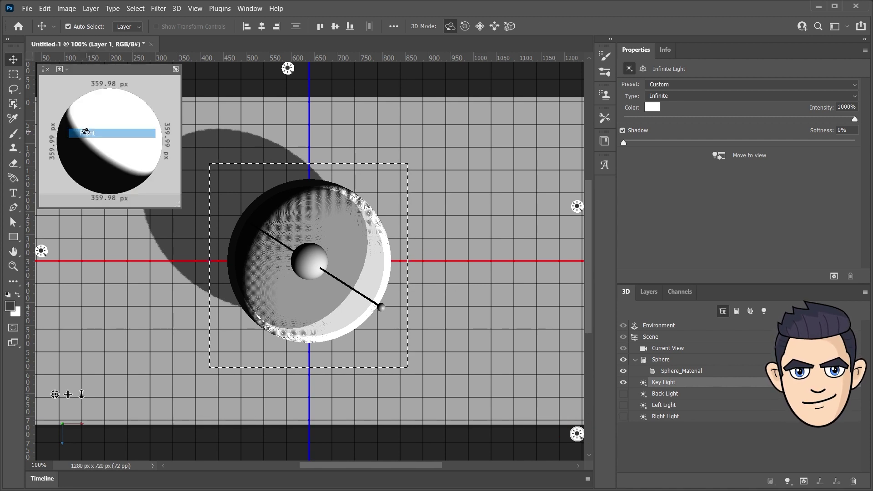
click(175, 68)
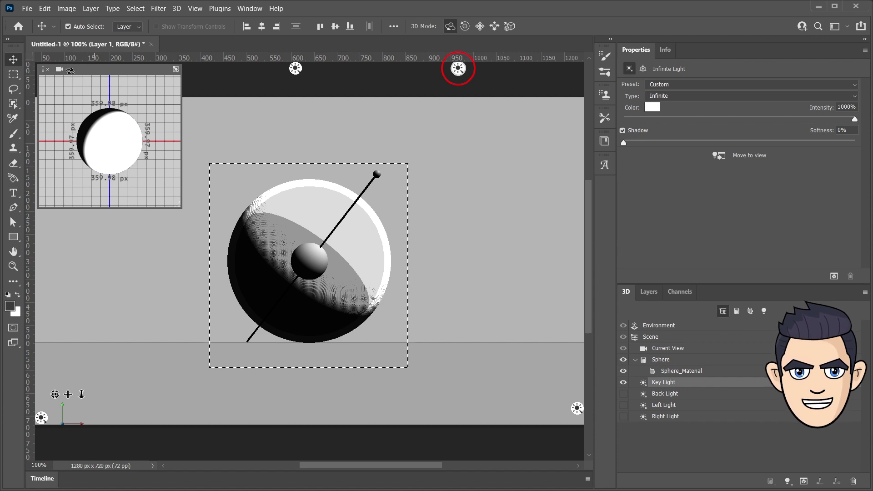
click(59, 69)
click(79, 78)
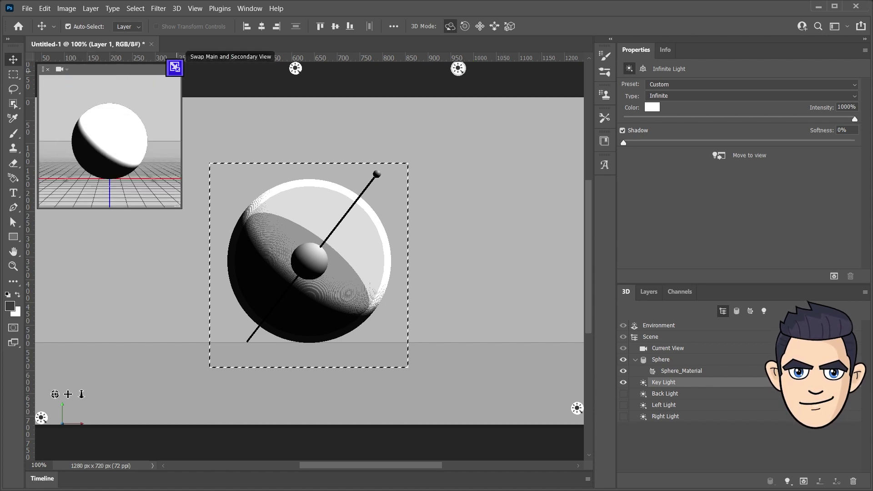
click(175, 68)
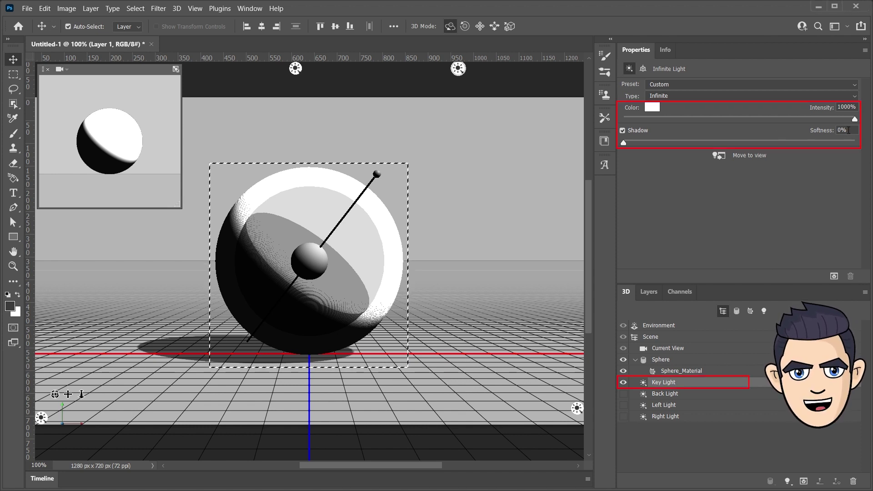
- Give the Key Light 100% softness and 100% intensity, test-render, then turn on the Left Light
text(100)
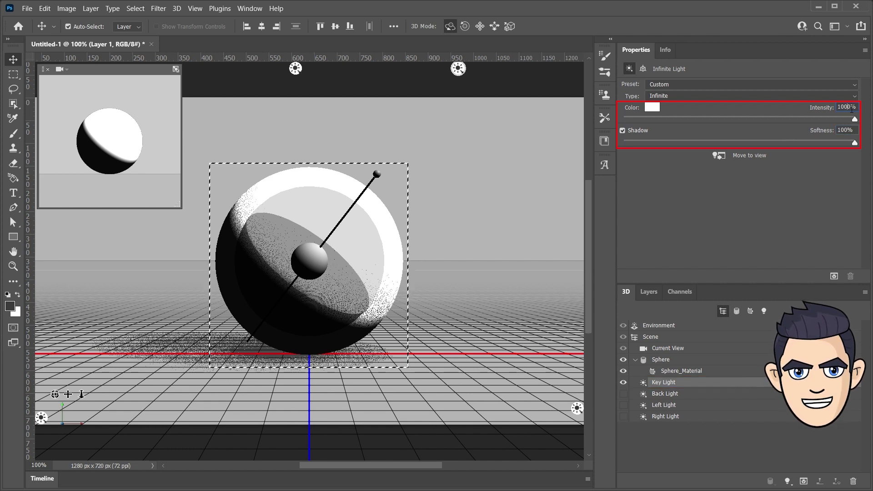
text(100)
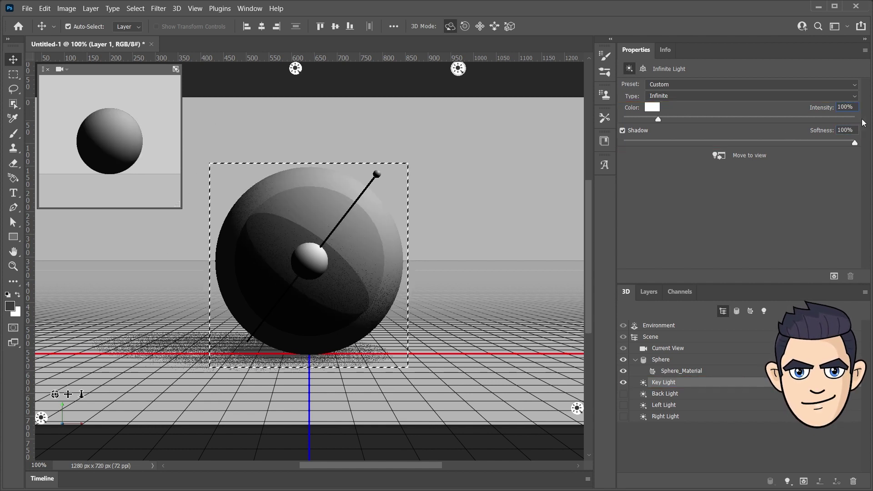
click(834, 276)
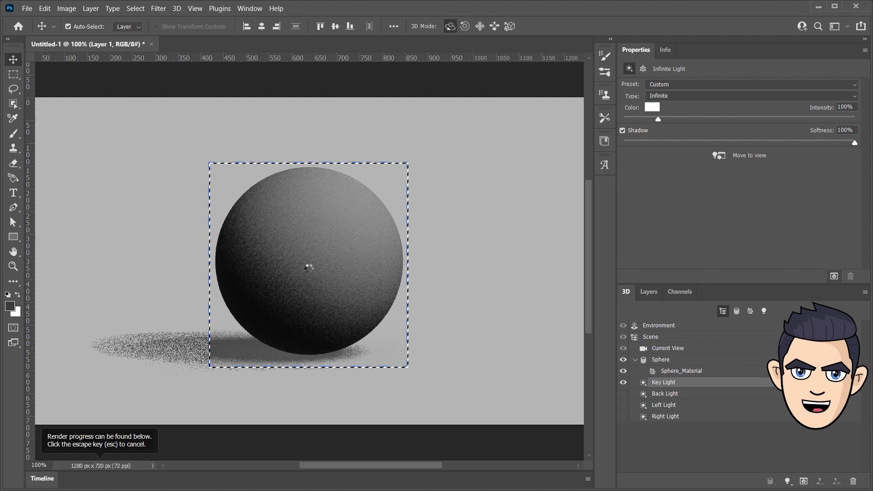
key(Escape)
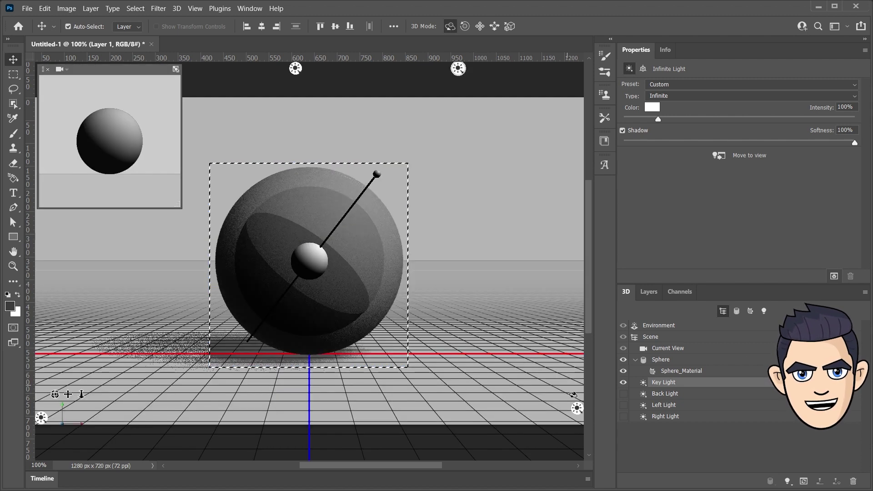
click(623, 405)
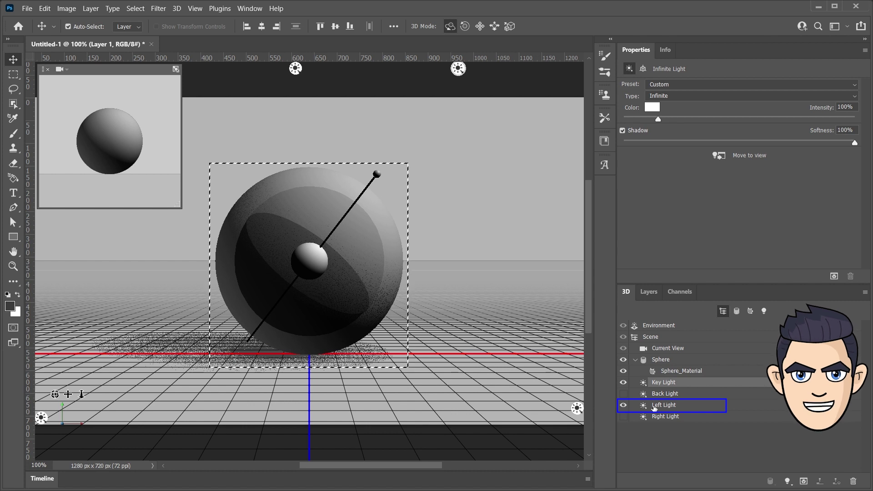
- Rename the Left Light to 'Fill Light'
click(657, 406)
double_click(658, 406)
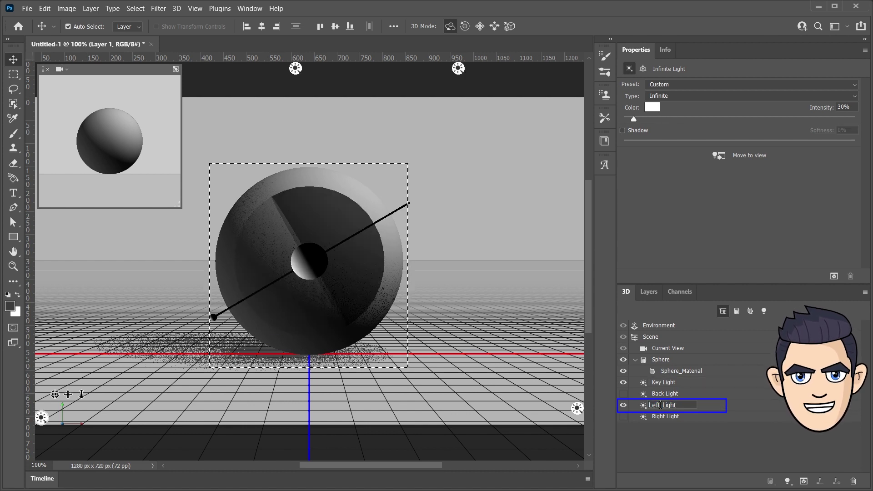
text(Fill)
key(Return)
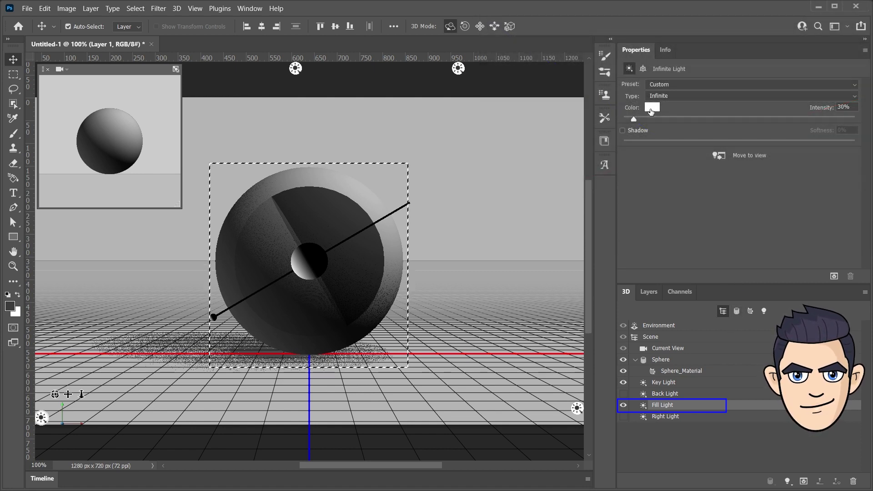
- Tint the Fill Light blue, raise its intensity to 1000%, and brighten the Key Light
click(651, 108)
click(627, 315)
click(610, 266)
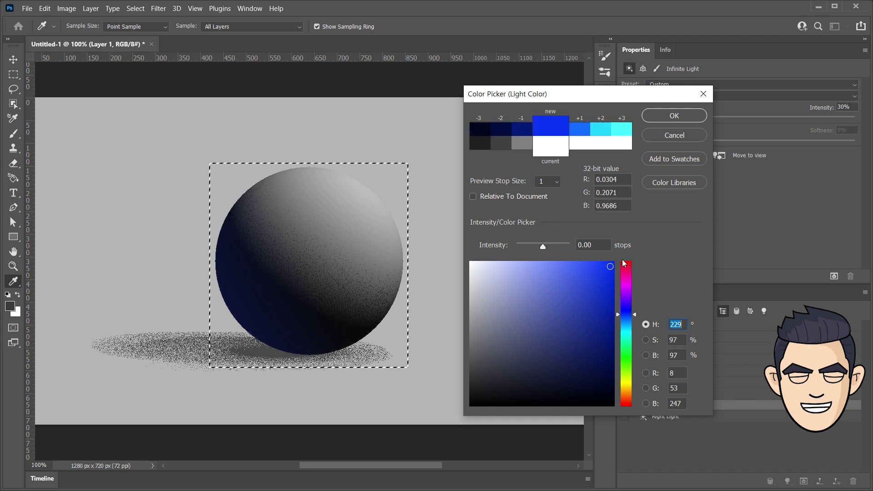
click(679, 116)
drag(679, 119, 831, 119)
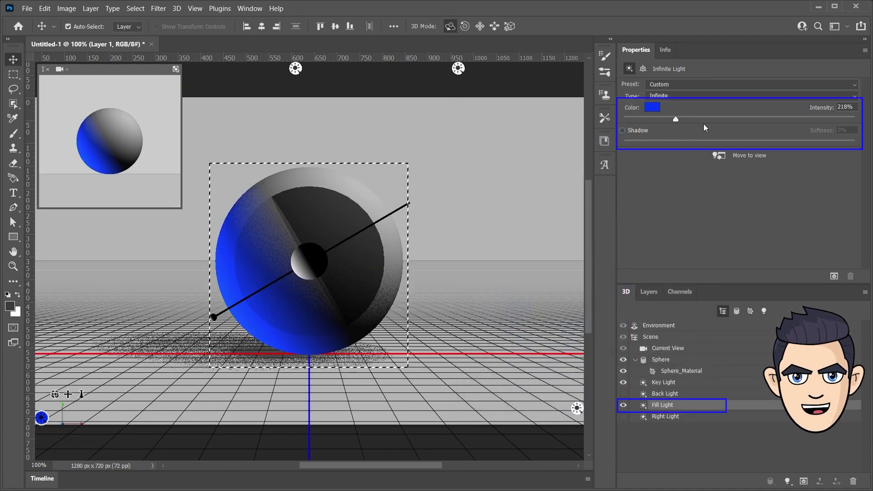
mouse_move(657, 120)
mouse_down()
mouse_move(776, 119)
mouse_move(786, 133)
mouse_up()
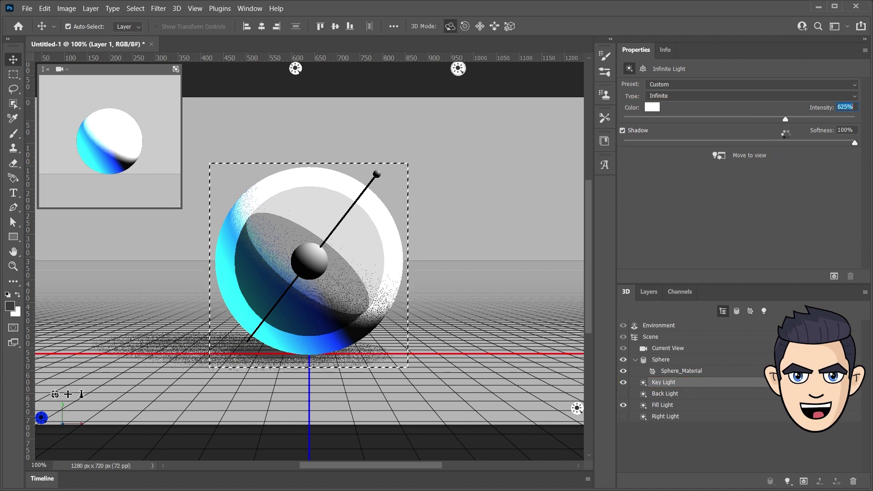
click(663, 405)
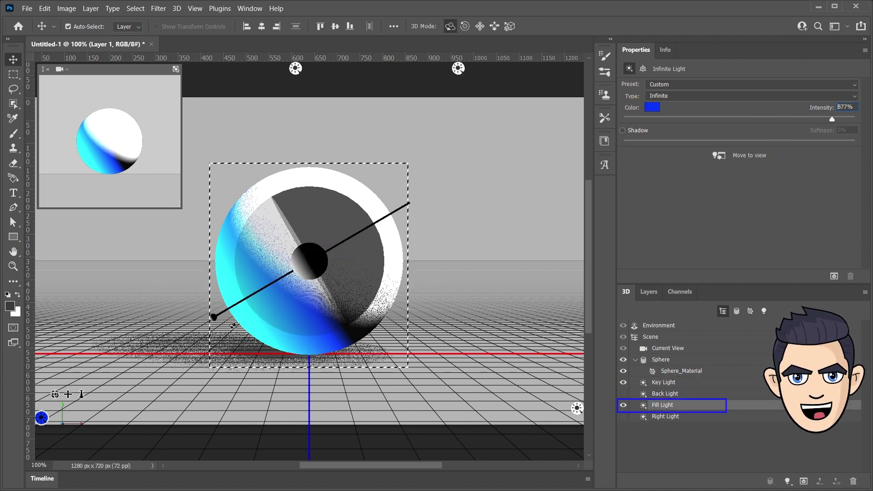
- Aim the Fill Light from the lower-left front and change its colour to pale cyan 237/250/255
mouse_move(214, 317)
mouse_down()
mouse_move(329, 290)
mouse_move(584, 263)
mouse_up()
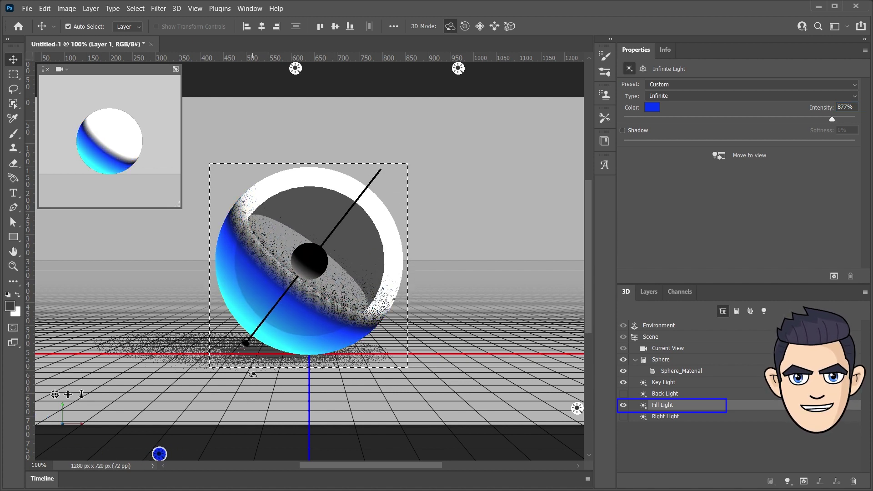
drag(242, 344, 232, 364)
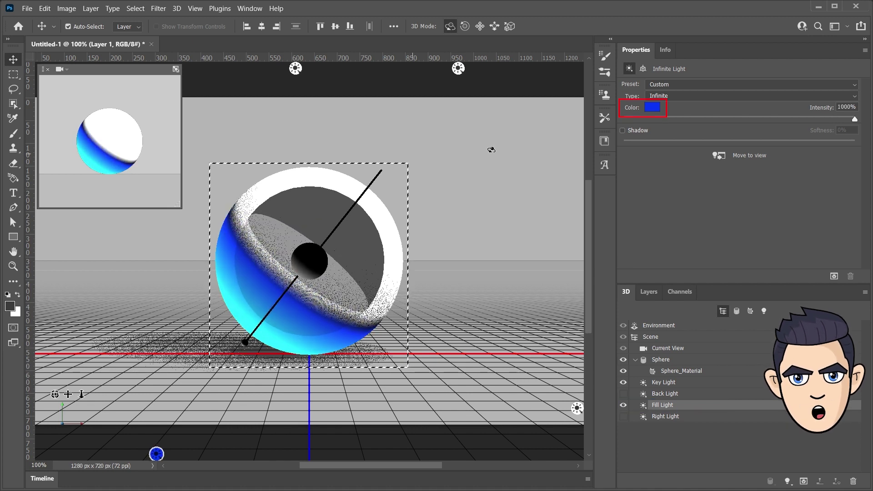
click(653, 109)
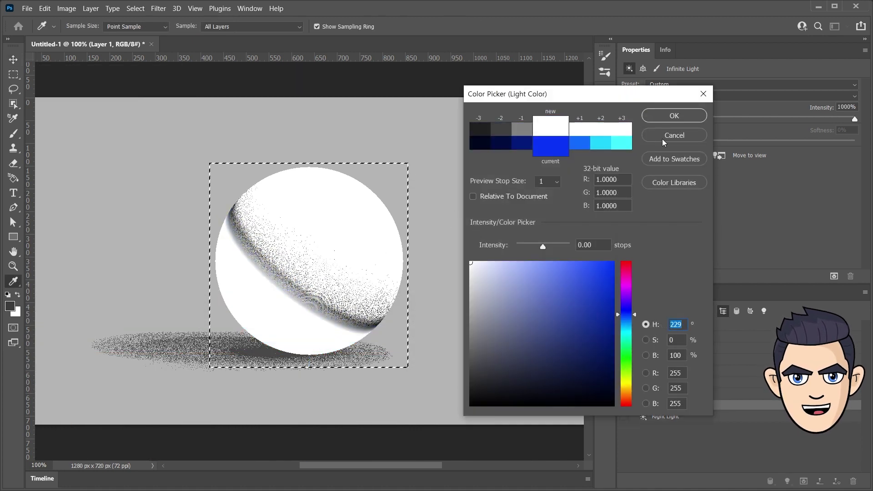
click(674, 118)
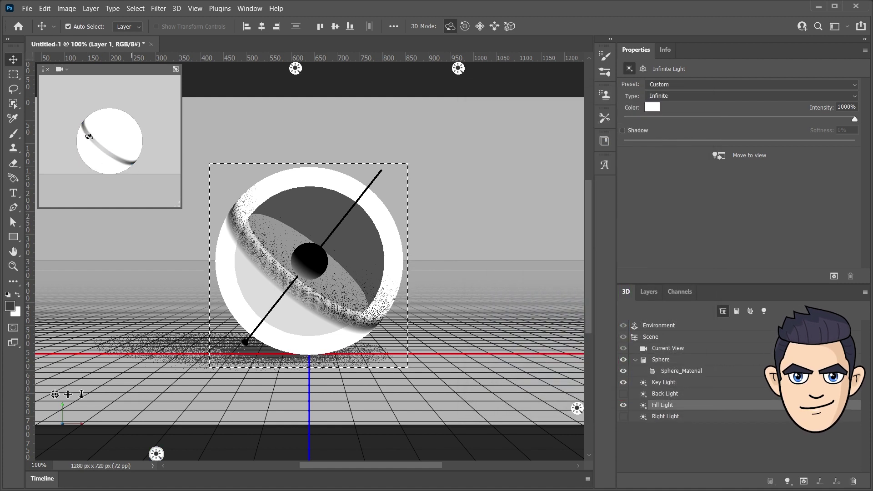
click(652, 108)
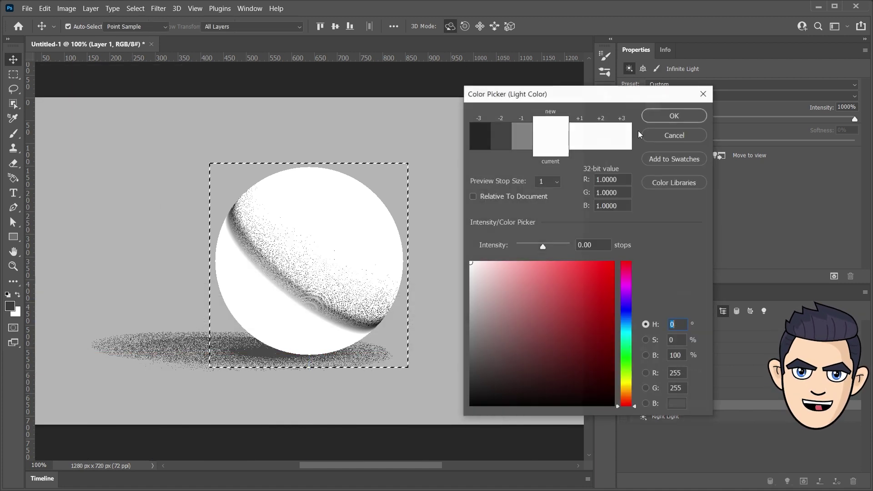
click(626, 326)
click(483, 262)
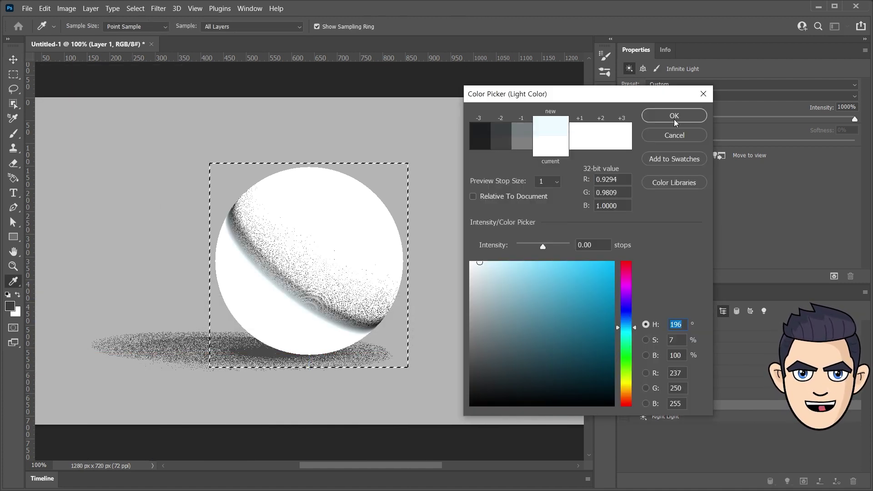
click(674, 117)
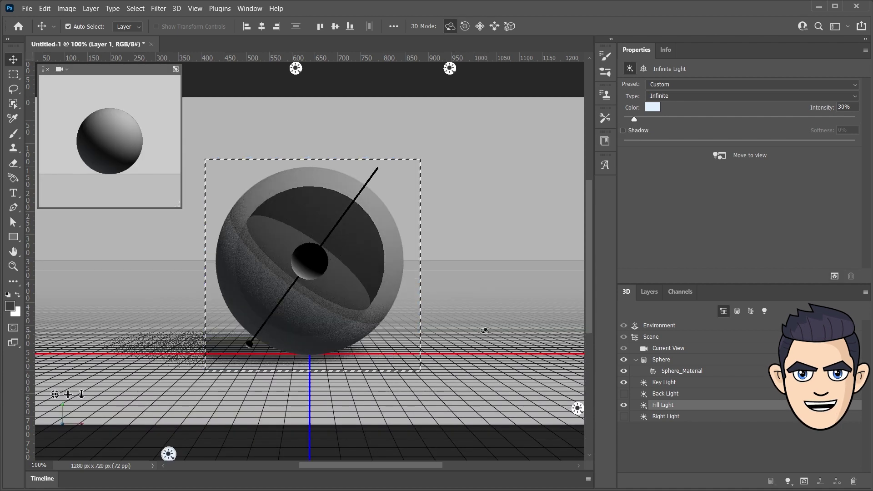
- Try a 100%-softness shadow on the Fill Light, turn it back off, and test-render
click(623, 131)
text(100)
key(Return)
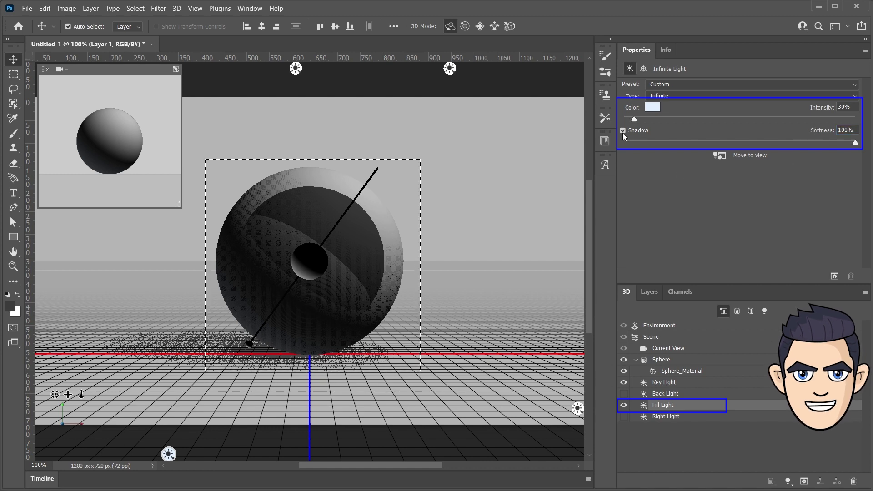
click(622, 131)
key(ctrl+shift+alt+r)
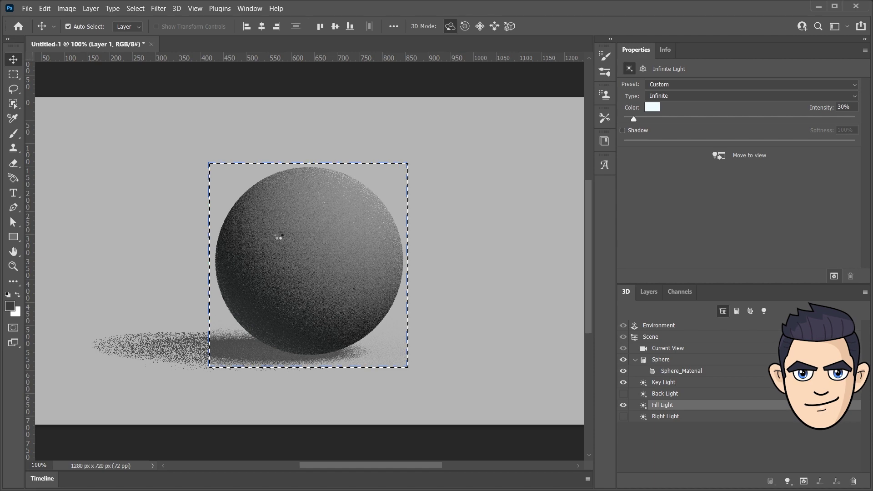
key(Escape)
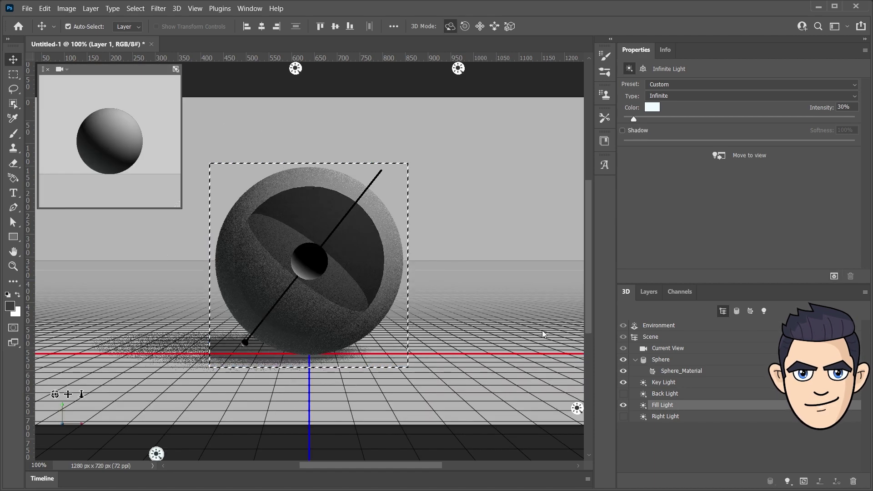
- Check the Fill Light's position in Top and Front views, then return to the default perspective
click(63, 69)
click(84, 107)
click(175, 69)
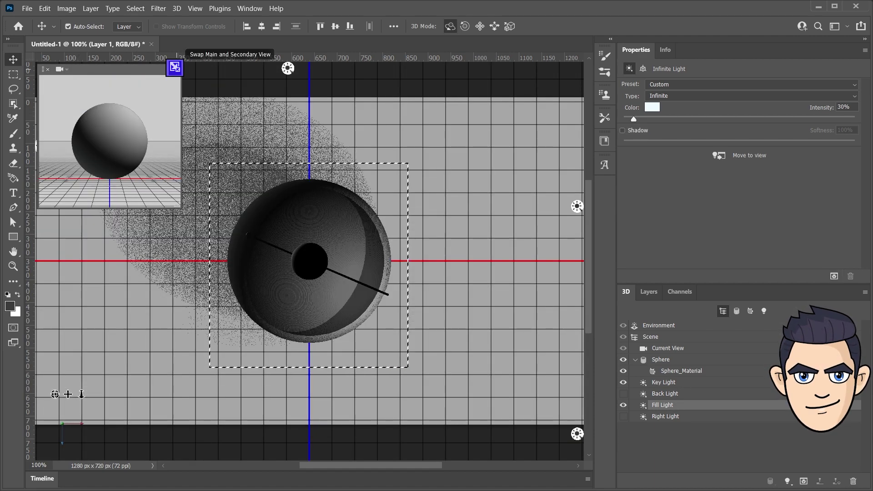
drag(112, 70, 109, 187)
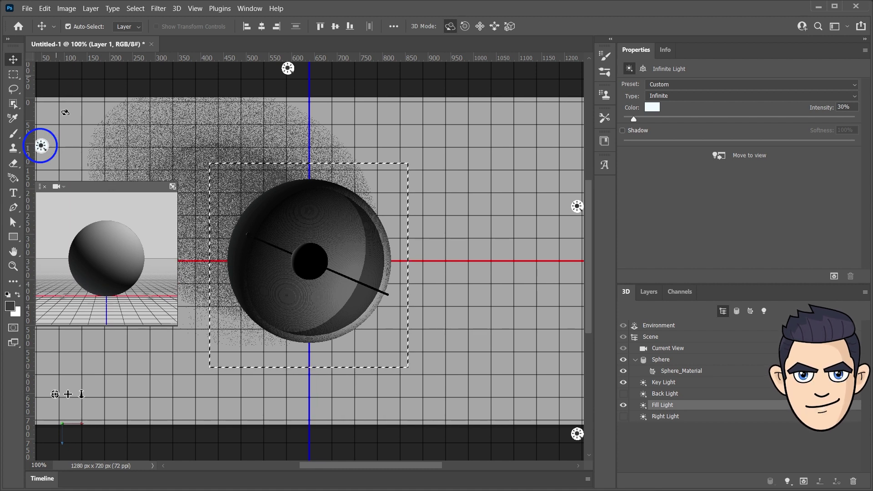
click(59, 186)
click(85, 248)
click(172, 187)
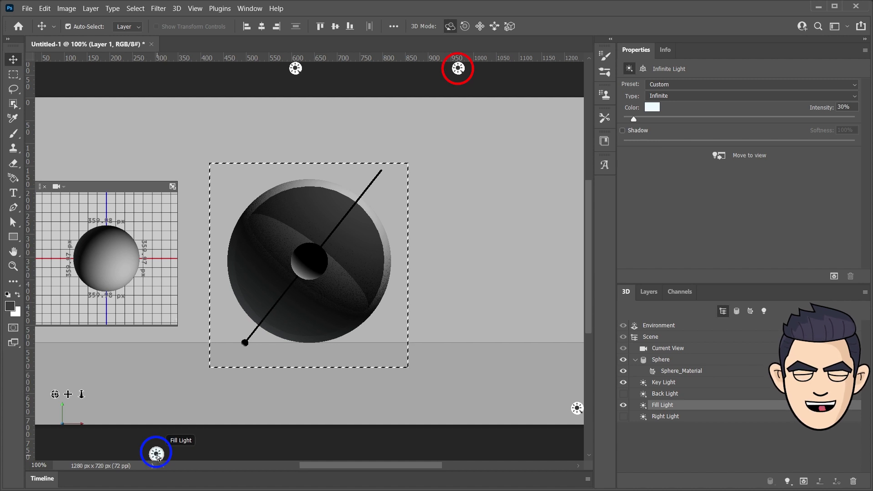
drag(121, 187, 121, 72)
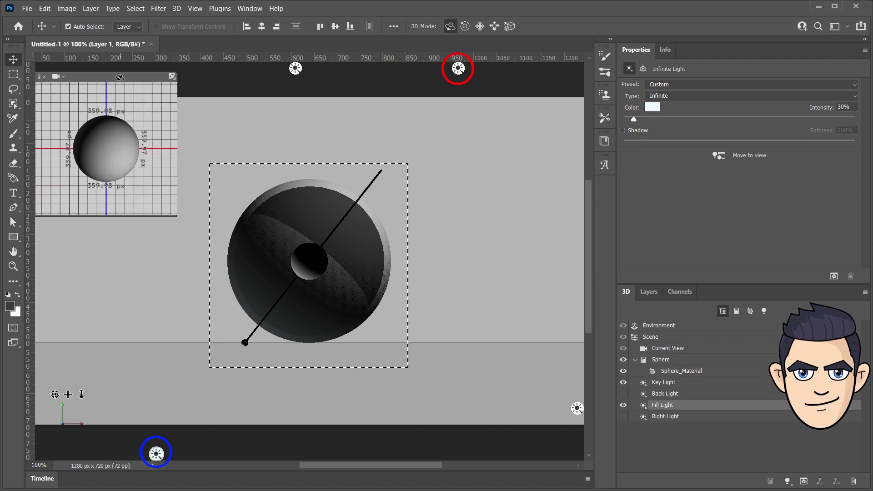
click(59, 72)
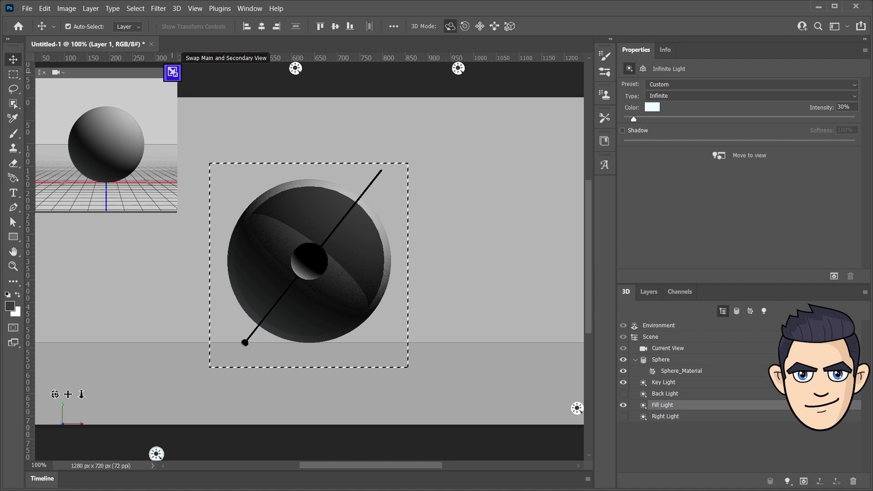
click(172, 72)
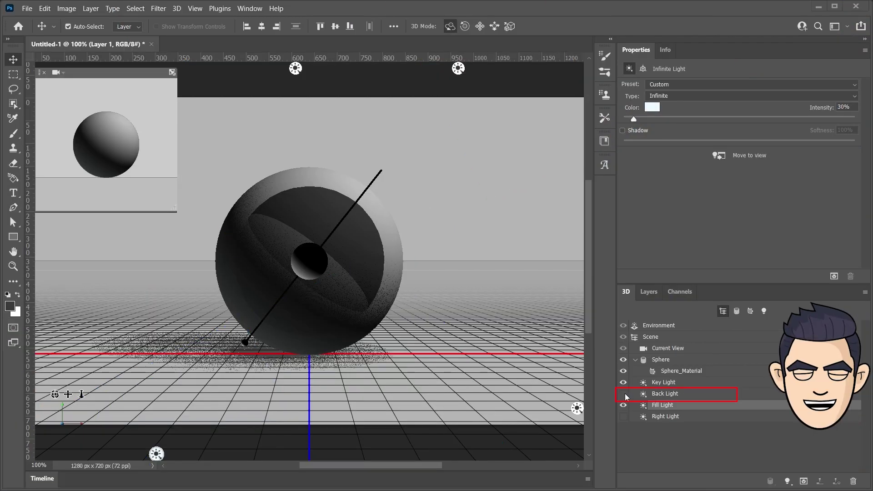
click(662, 395)
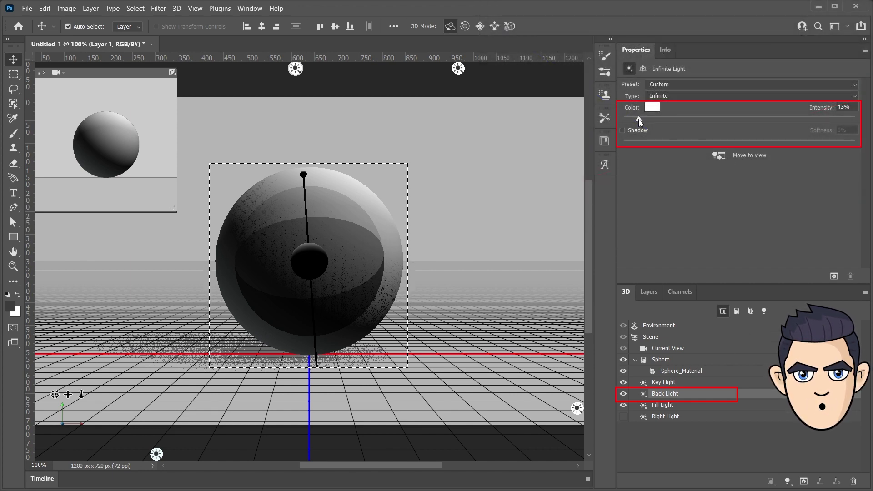
- Swing the back light around the sphere, briefly trying a 100%-soft shadow before switching it off
drag(638, 119, 855, 120)
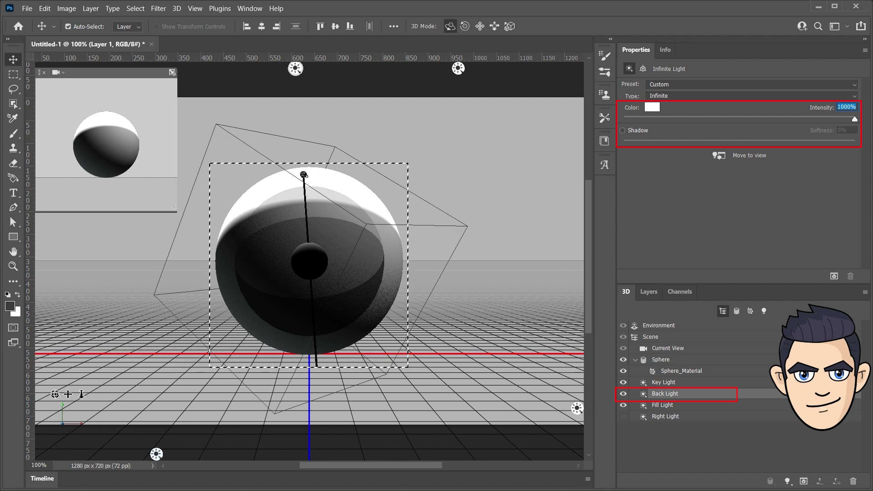
mouse_move(304, 175)
mouse_down()
mouse_move(418, 178)
mouse_move(367, 177)
mouse_move(433, 197)
mouse_up()
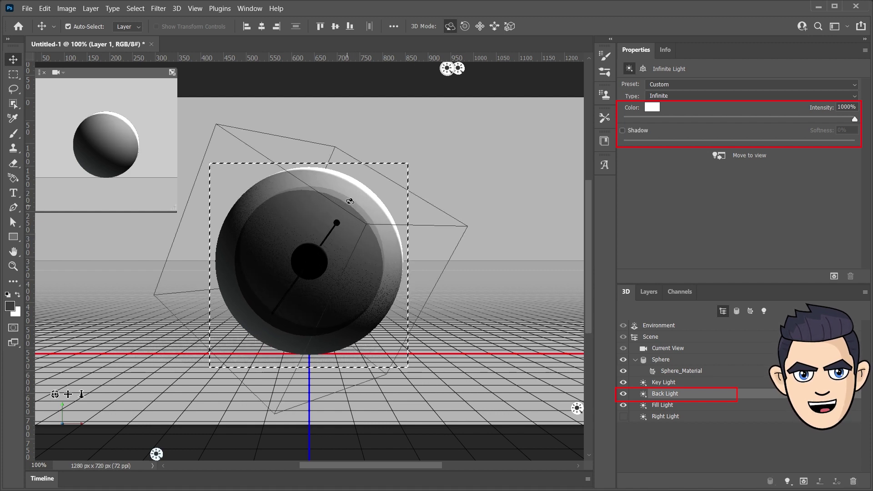
drag(343, 214, 347, 243)
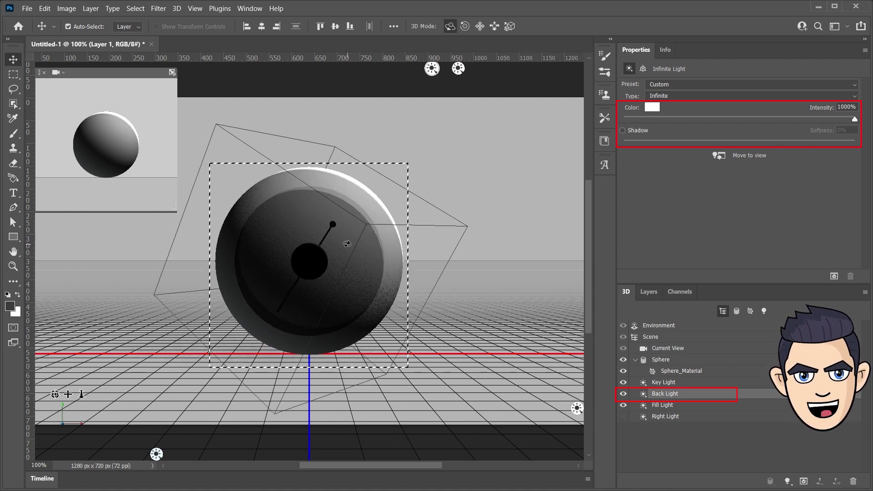
click(622, 131)
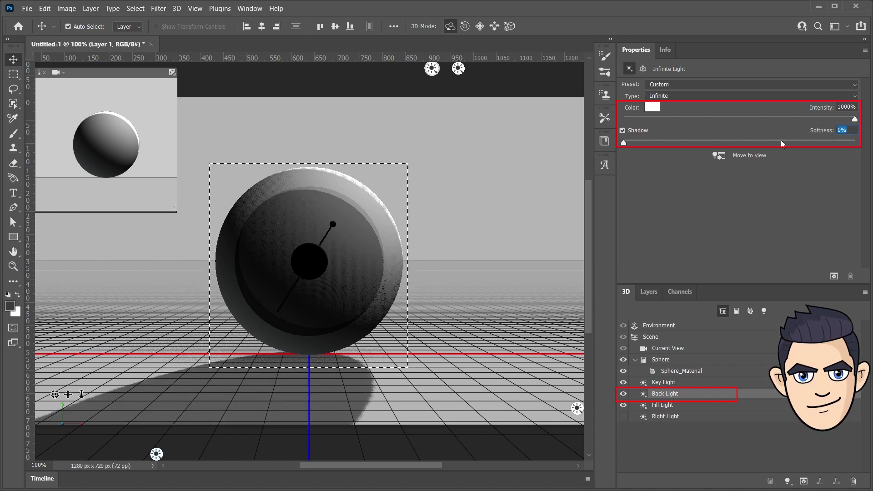
text(100)
key(Return)
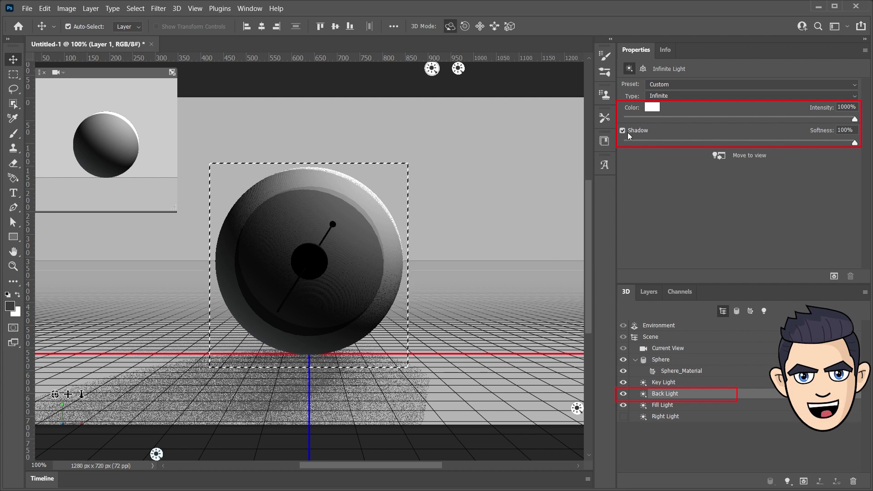
click(622, 130)
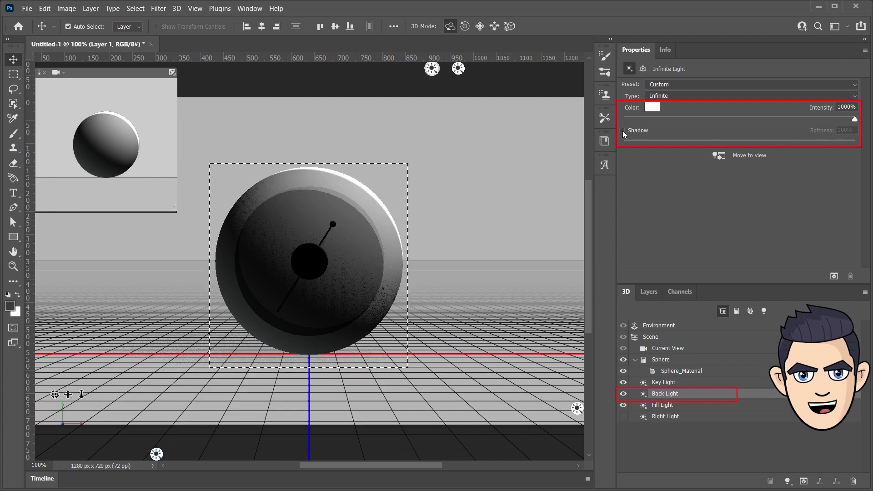
- Set the back light intensity to 50% and run a brief test render
double_click(844, 107)
text(50)
key(Return)
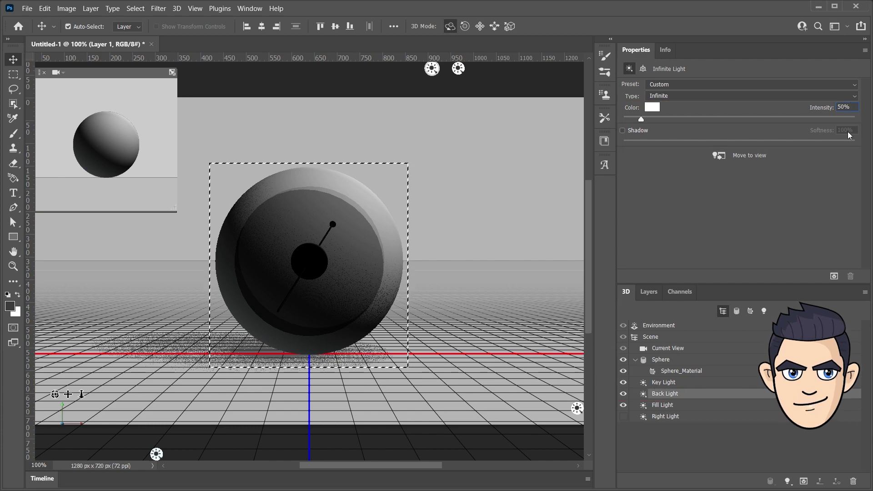
click(834, 275)
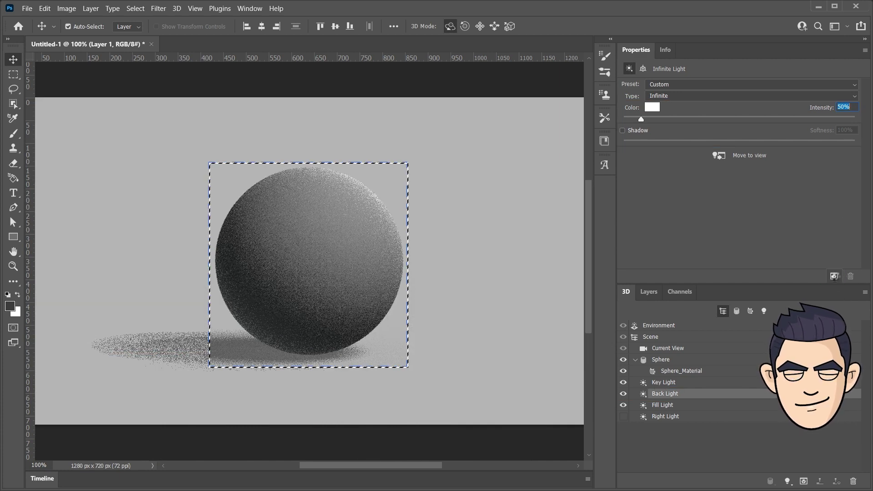
key(Escape)
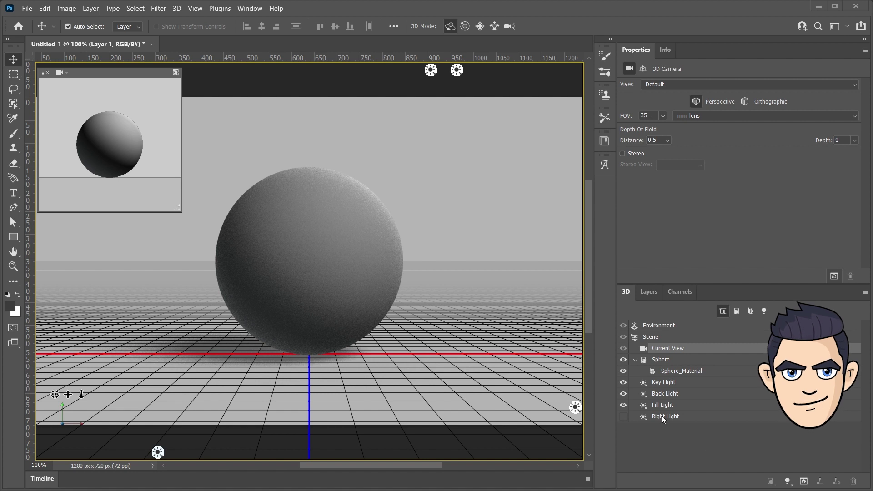
- Switch on the Right Light, angle it diagonally onto the sphere, and set 10% intensity
click(623, 416)
mouse_move(634, 119)
mouse_down()
mouse_move(736, 129)
mouse_move(855, 119)
mouse_up()
mouse_move(403, 314)
mouse_down()
mouse_move(361, 333)
mouse_move(381, 341)
mouse_up()
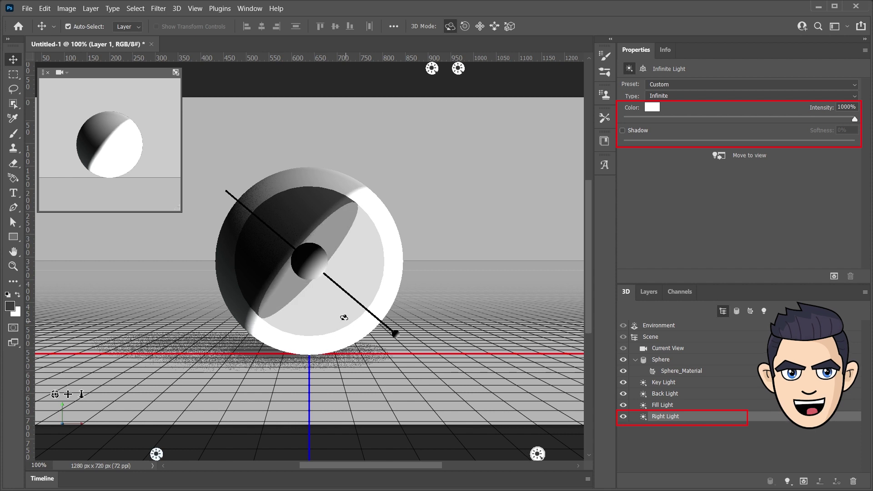
double_click(845, 106)
text(10)
key(Return)
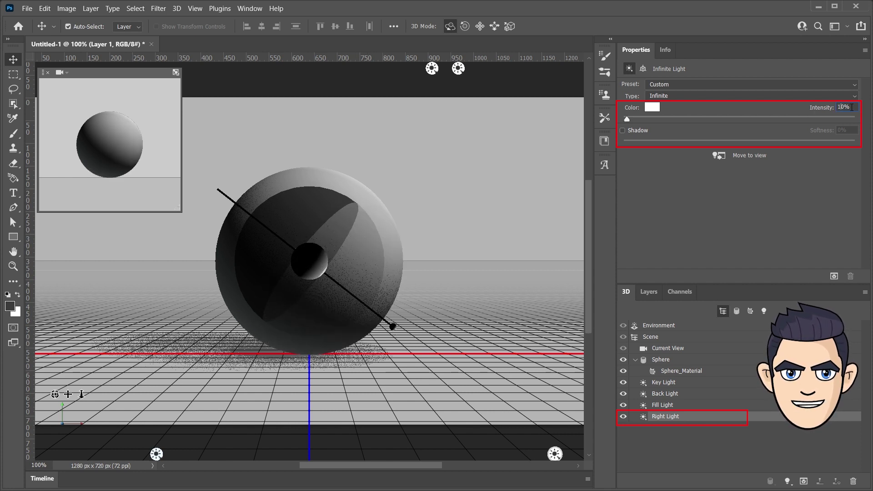
- Tint the Right Light a faint pinkish white (255/247/241)
click(650, 109)
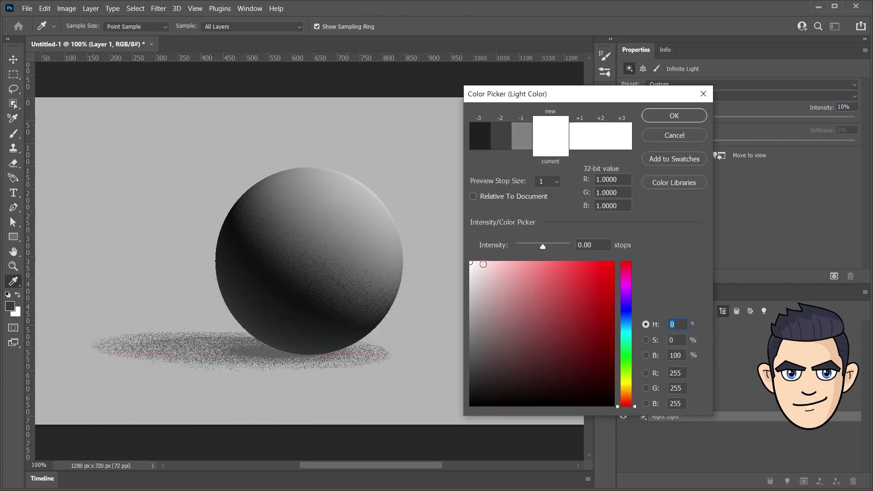
click(478, 262)
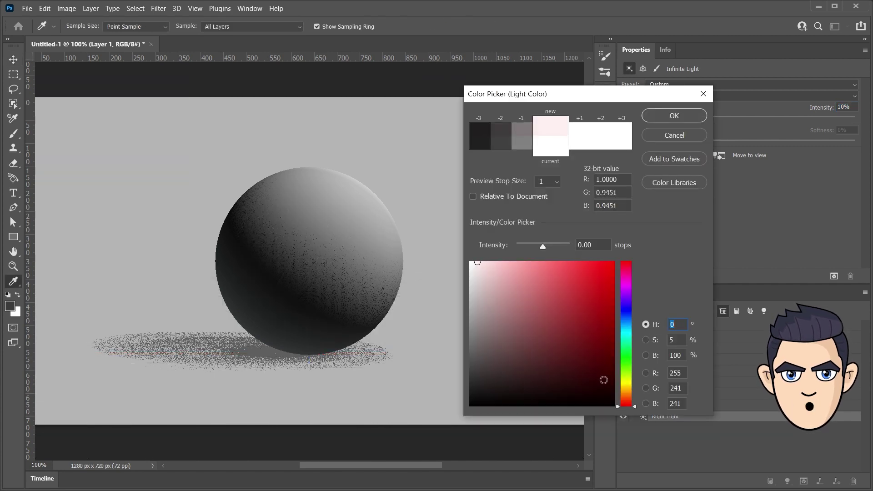
click(626, 396)
click(673, 117)
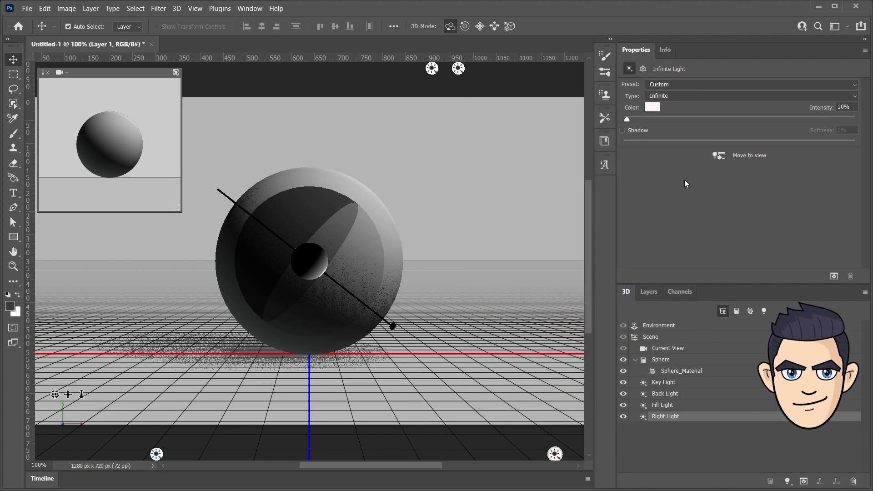
- Try a 100%-soft shadow on the Right Light, turn it back off, and render
click(623, 131)
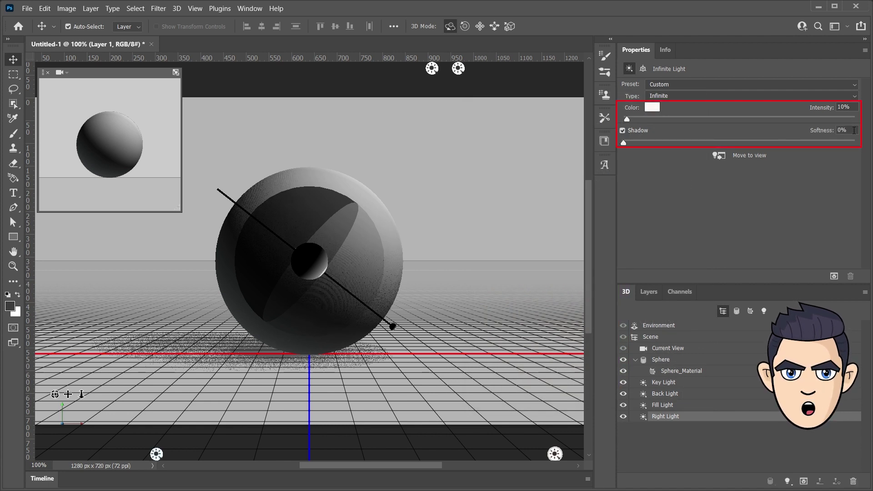
text(100)
key(Return)
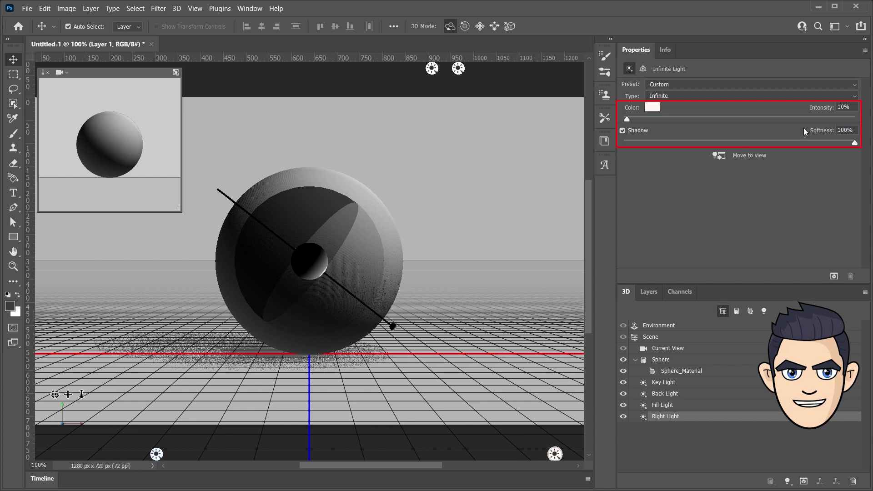
click(628, 130)
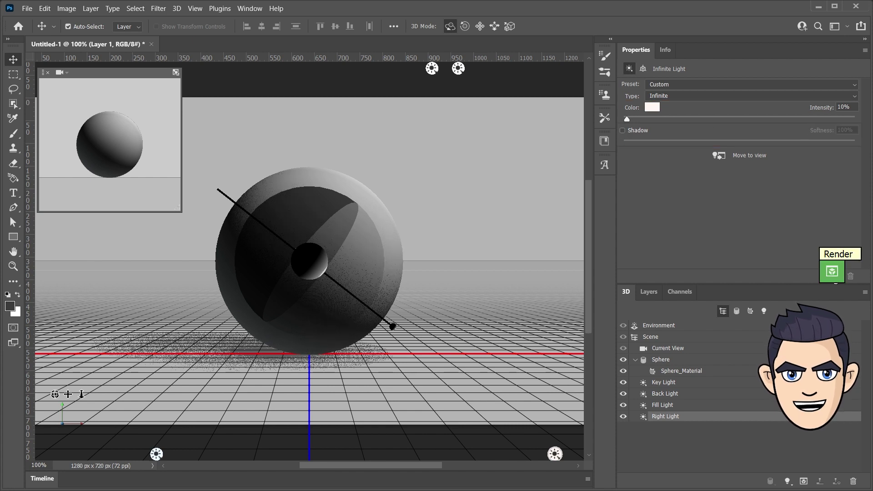
click(833, 276)
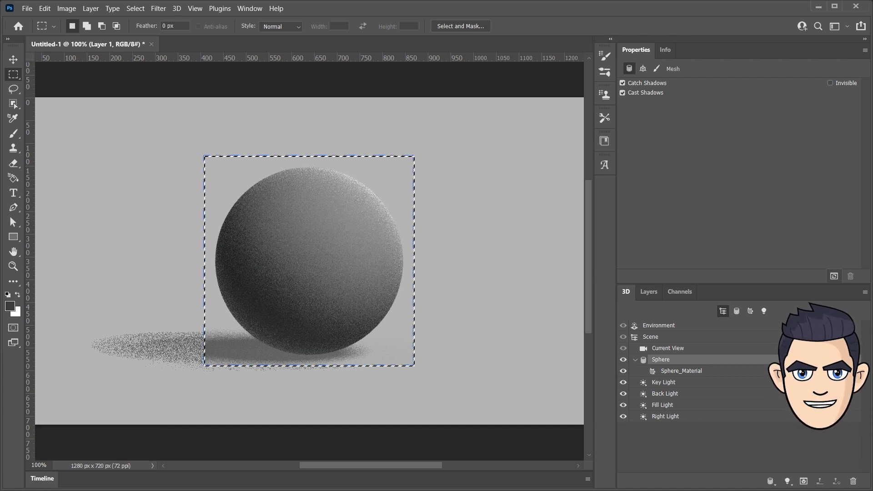
- Add a new spot light at 1000% intensity coloured pure red
click(787, 481)
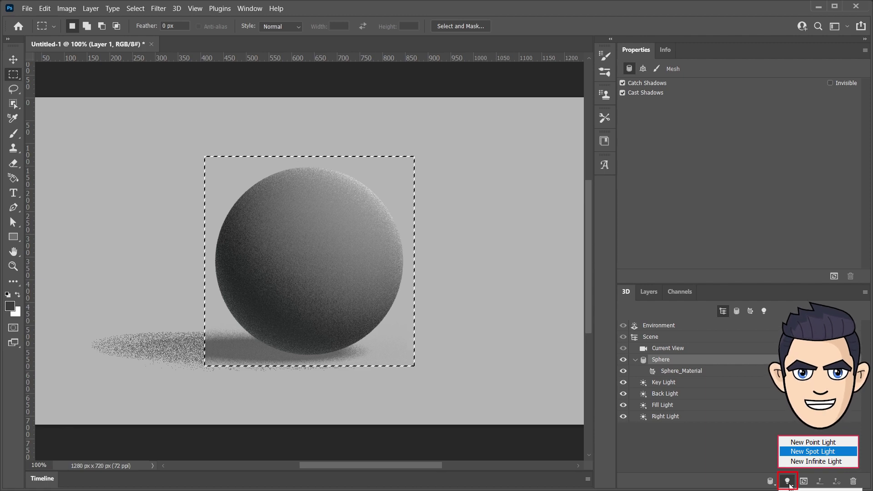
click(813, 451)
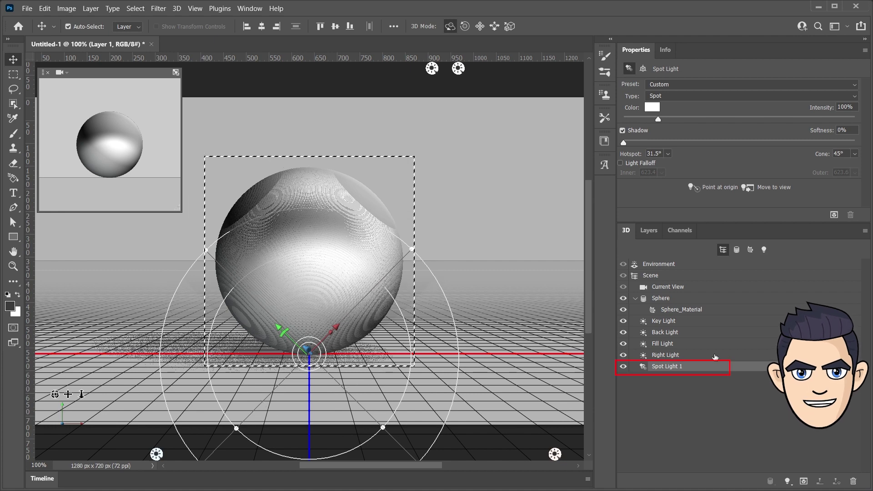
drag(658, 119, 854, 119)
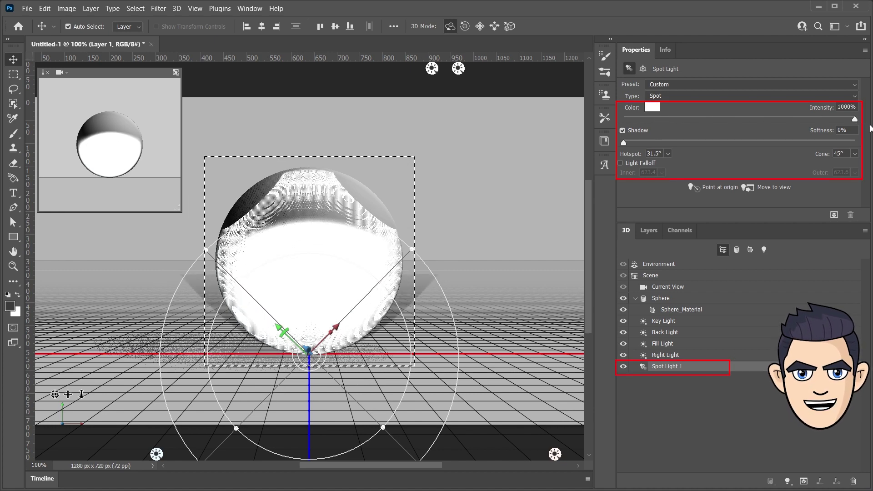
click(652, 107)
click(609, 259)
click(674, 115)
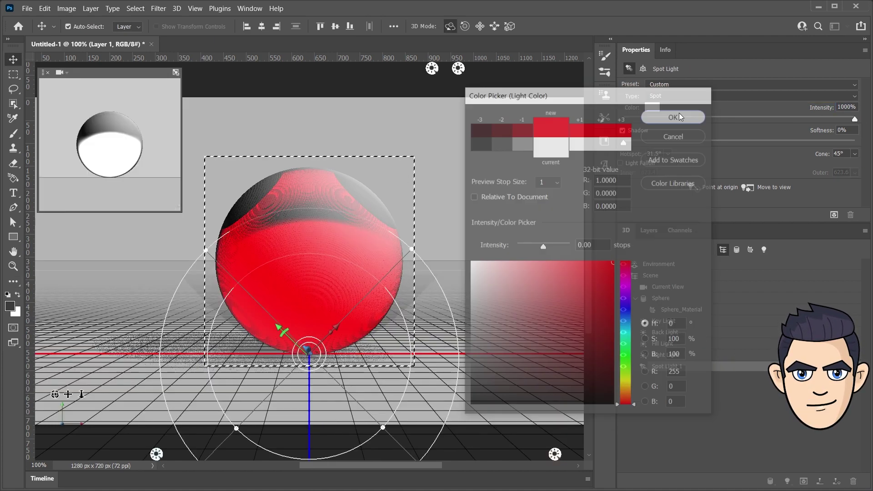
- Set the spot light's hotspot to 5° and cone to 10°
click(653, 153)
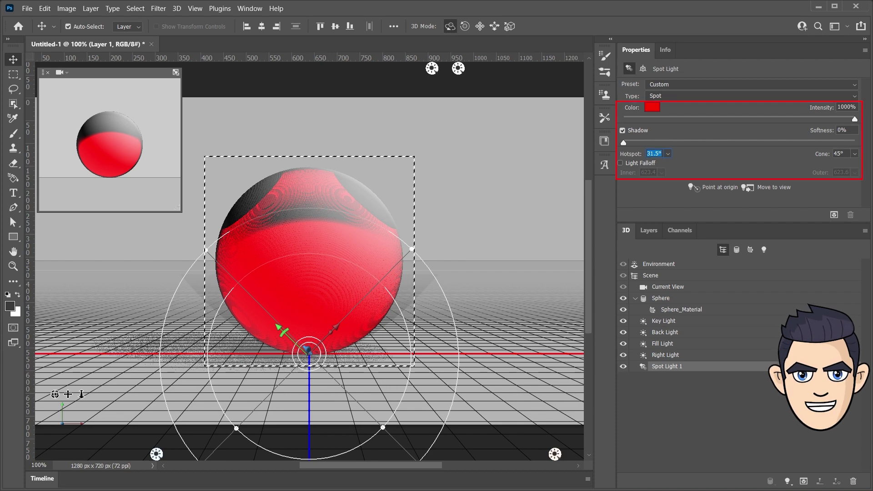
text(5)
key(Return)
click(839, 154)
text(10)
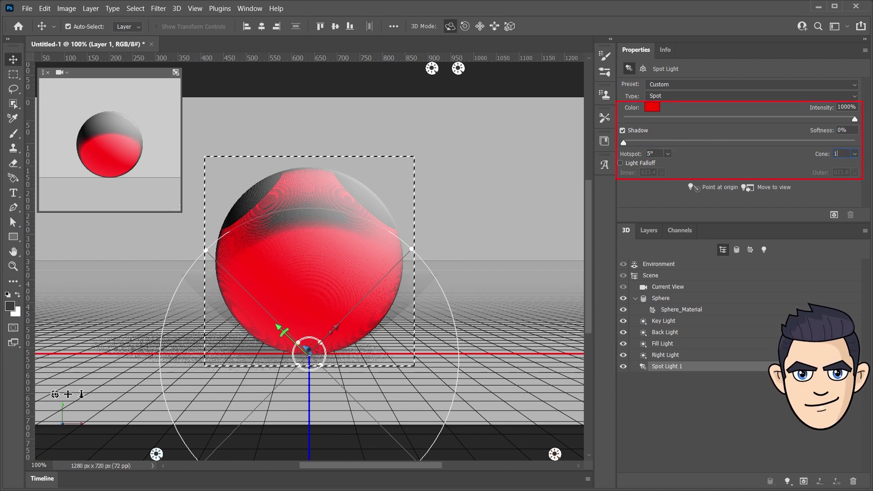
key(Return)
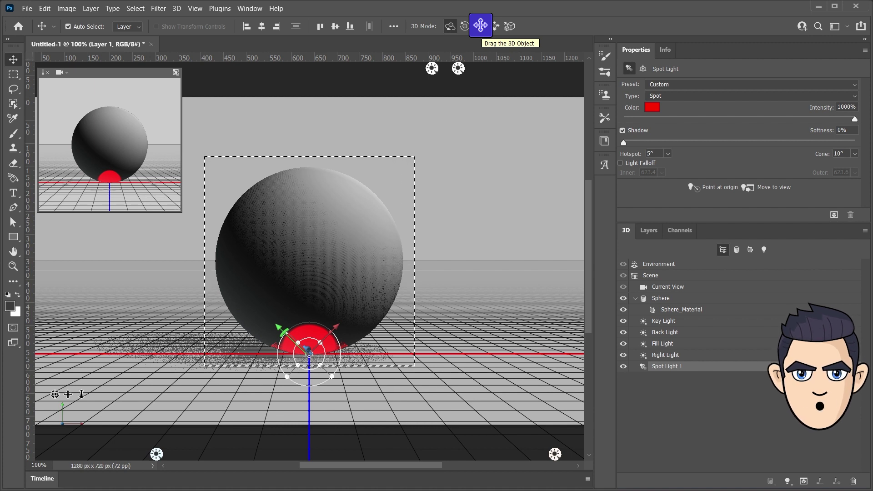
- Show the front camera view on the main canvas
click(67, 73)
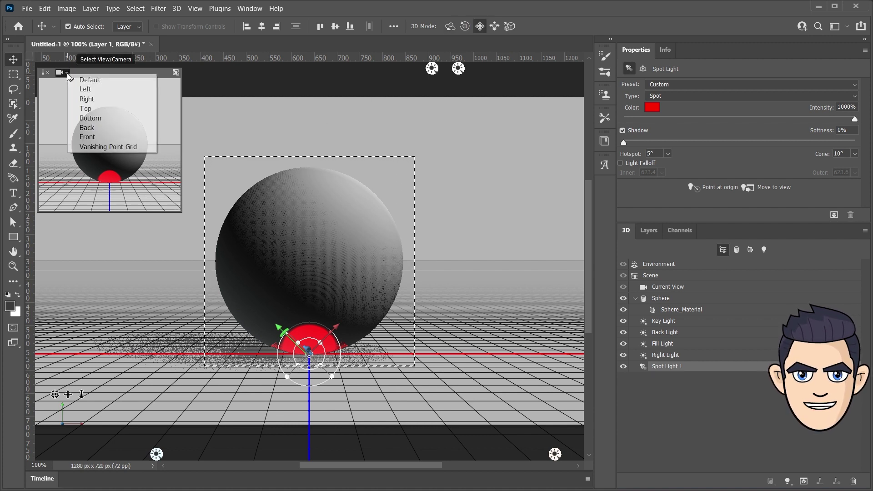
click(87, 136)
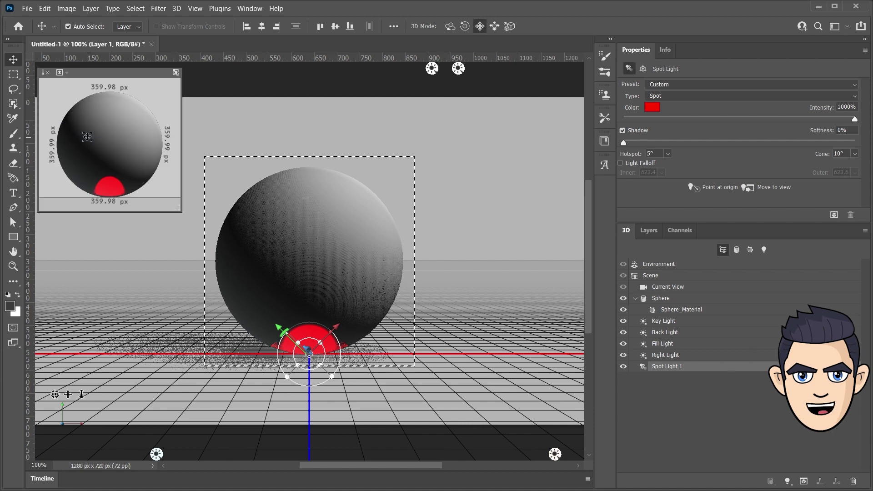
click(175, 72)
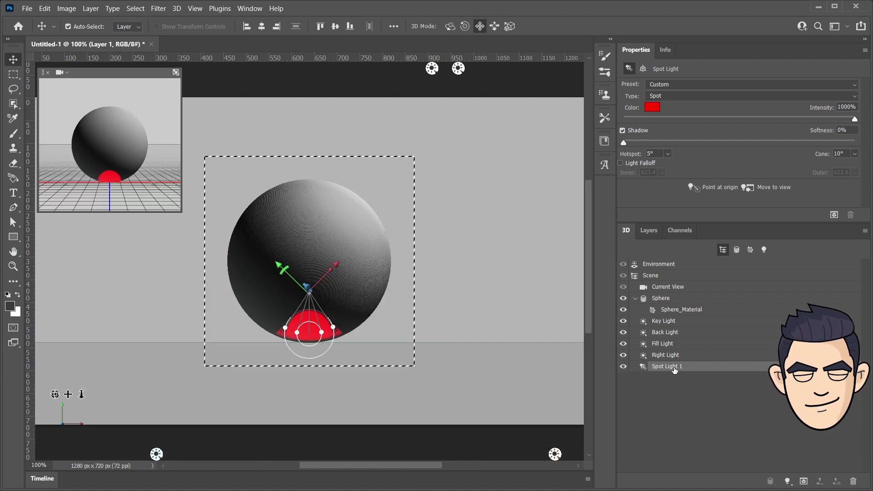
- Slide Spot Light 1 up to the sphere's upper right and point it at the origin
click(480, 26)
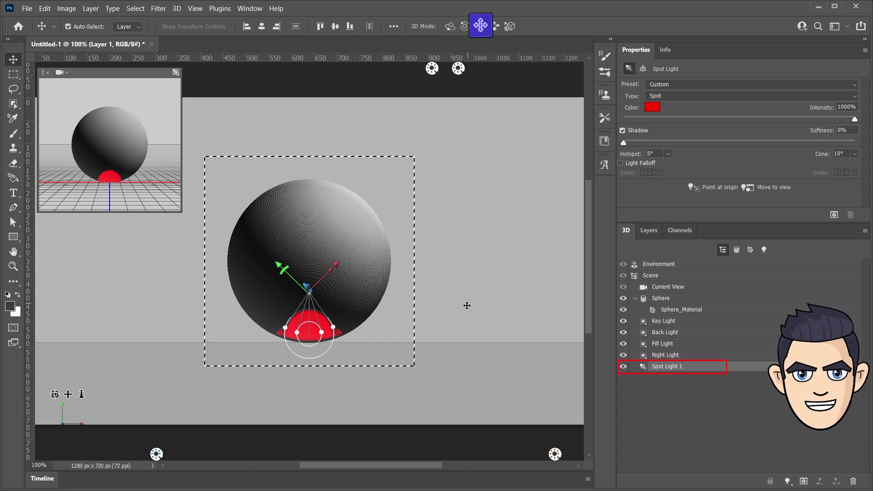
mouse_move(466, 315)
mouse_down()
mouse_move(579, 306)
mouse_move(573, 146)
mouse_up()
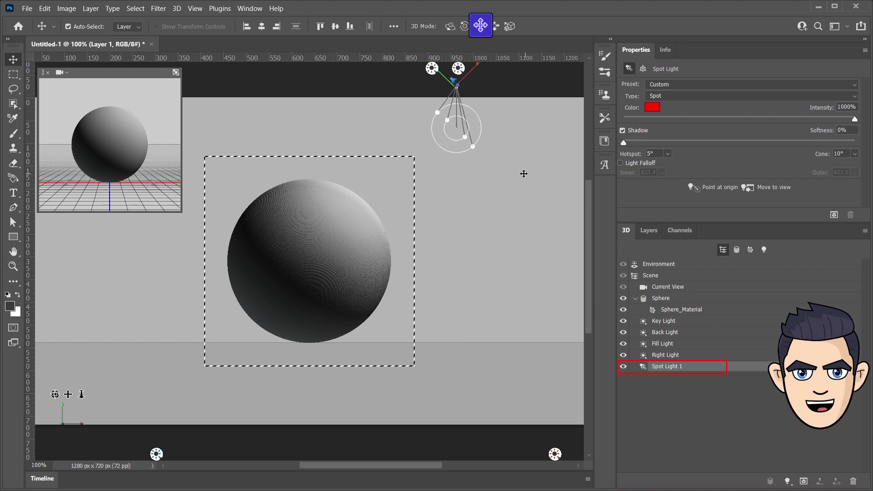
drag(517, 171, 517, 166)
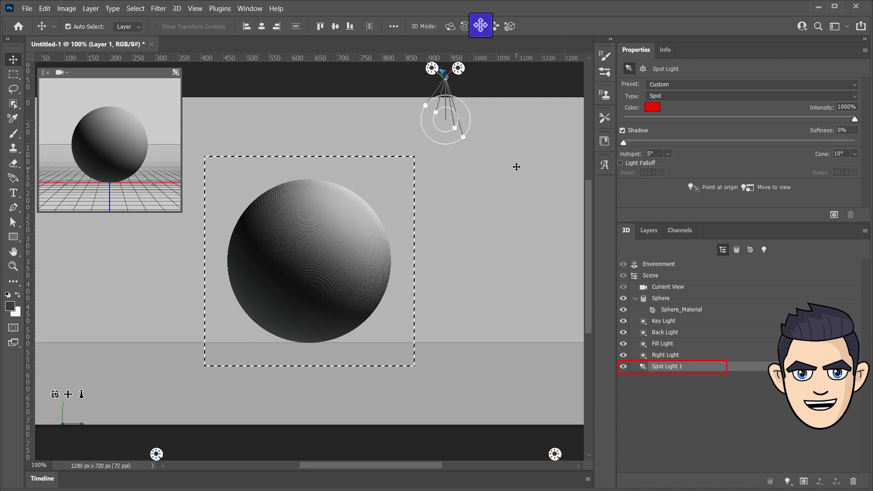
click(694, 187)
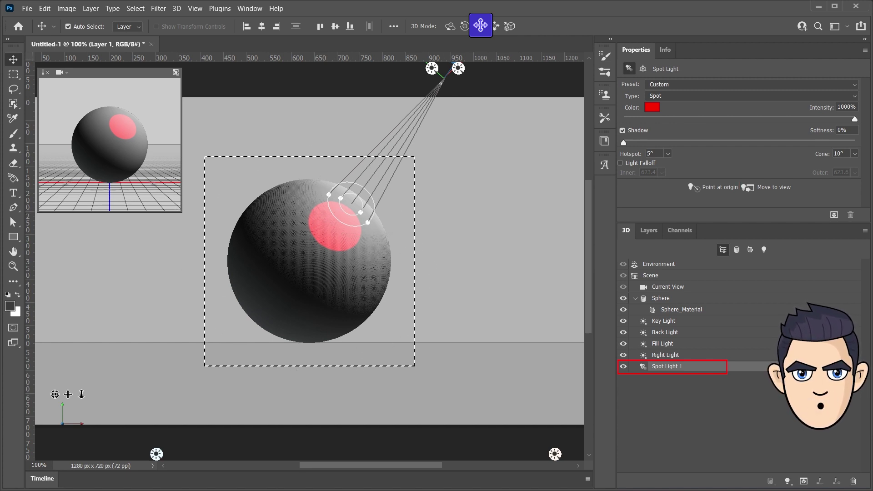
click(62, 72)
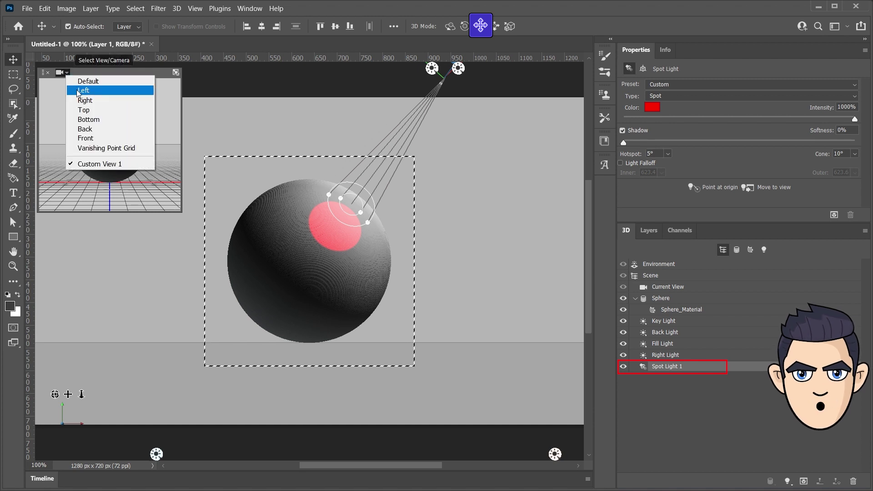
- In the left side view, move Spot Light 1 beside the sphere and point it at the origin
click(83, 91)
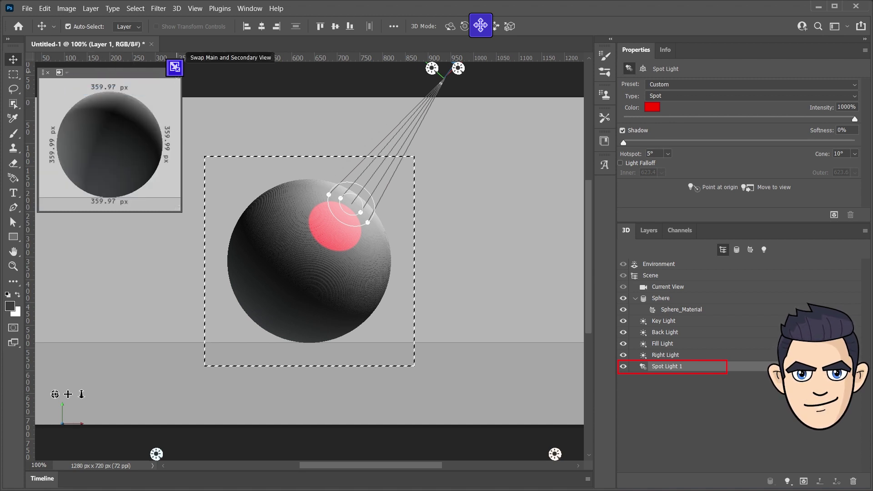
click(175, 73)
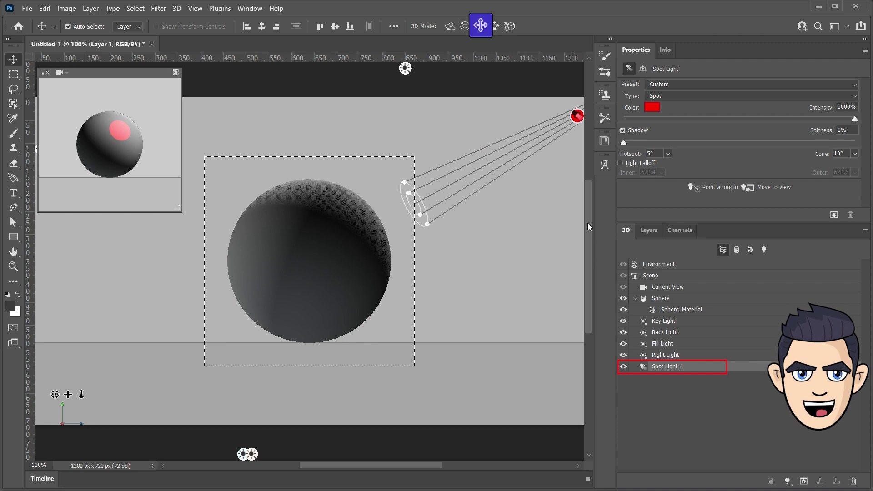
mouse_move(552, 195)
mouse_down()
mouse_move(523, 193)
mouse_move(543, 259)
mouse_move(400, 272)
mouse_move(412, 246)
mouse_move(386, 255)
mouse_up()
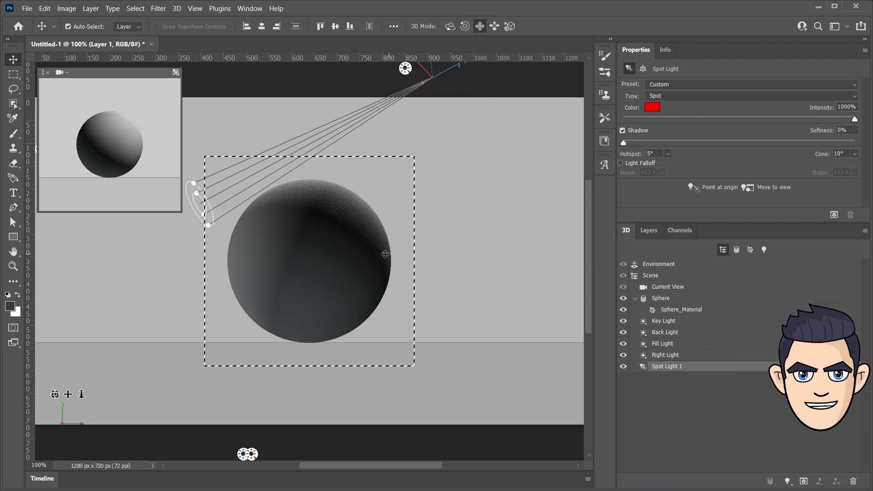
click(693, 188)
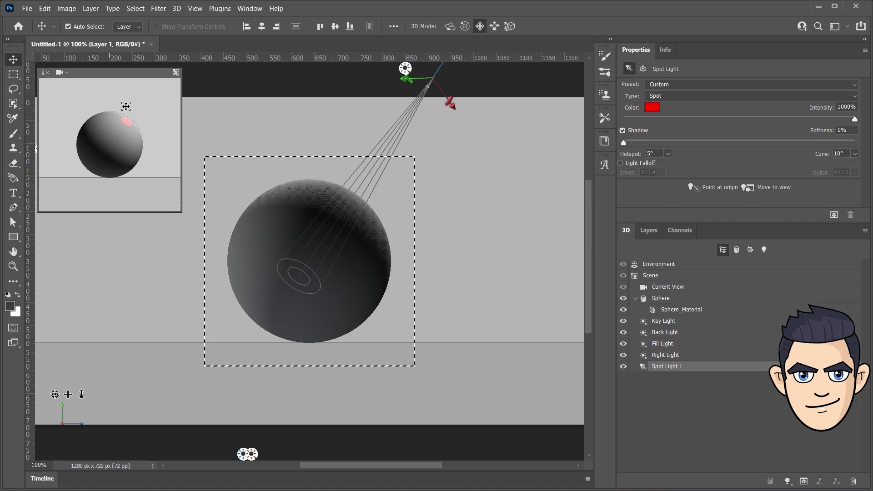
- Nudge the spot light further right in side view, then return to perspective view
click(61, 73)
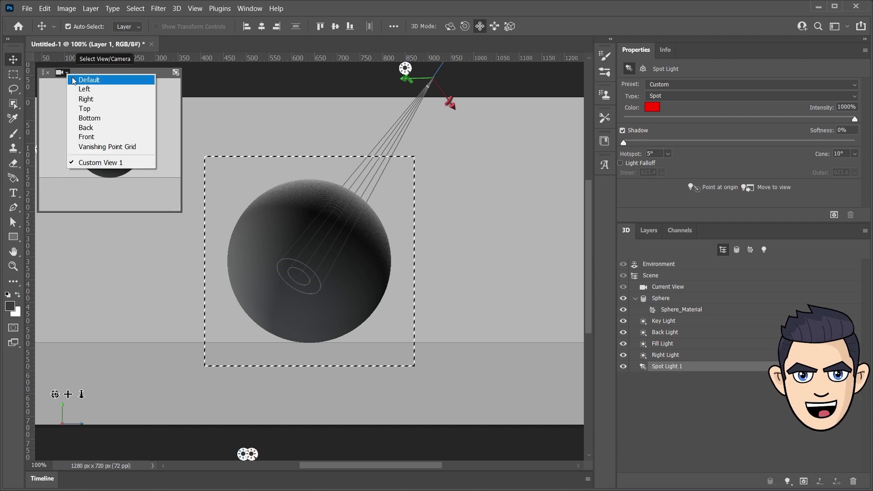
click(175, 67)
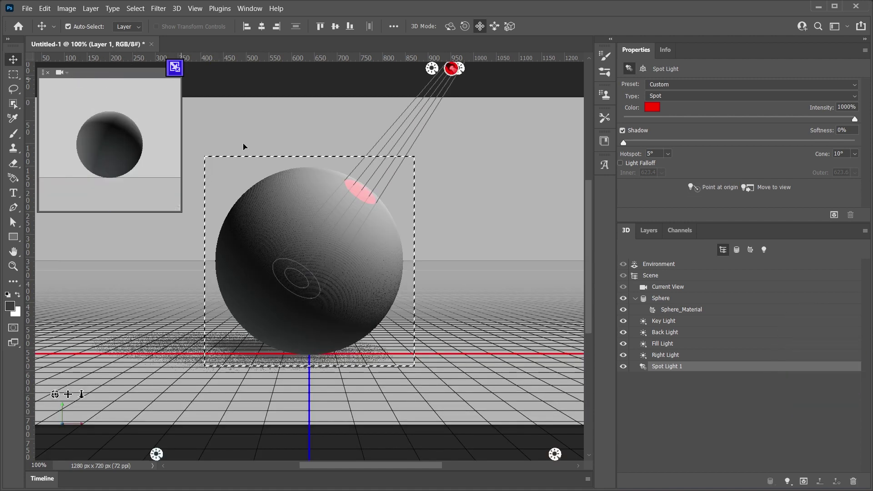
click(67, 74)
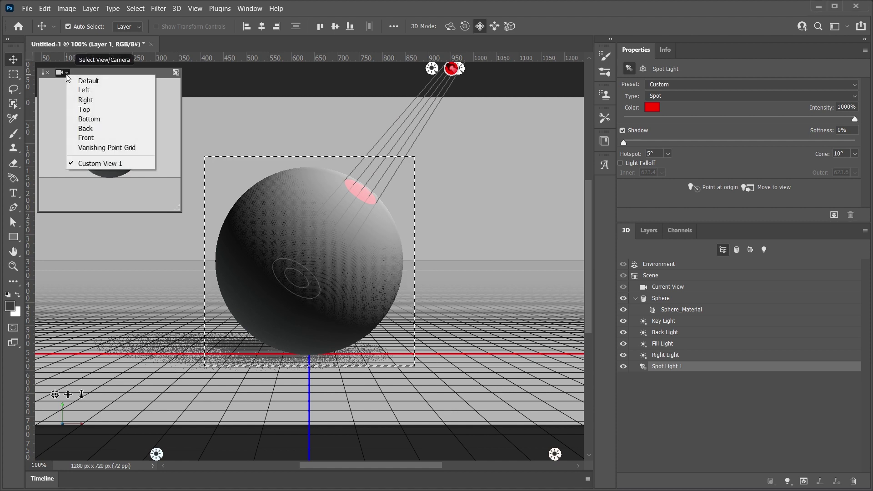
click(82, 90)
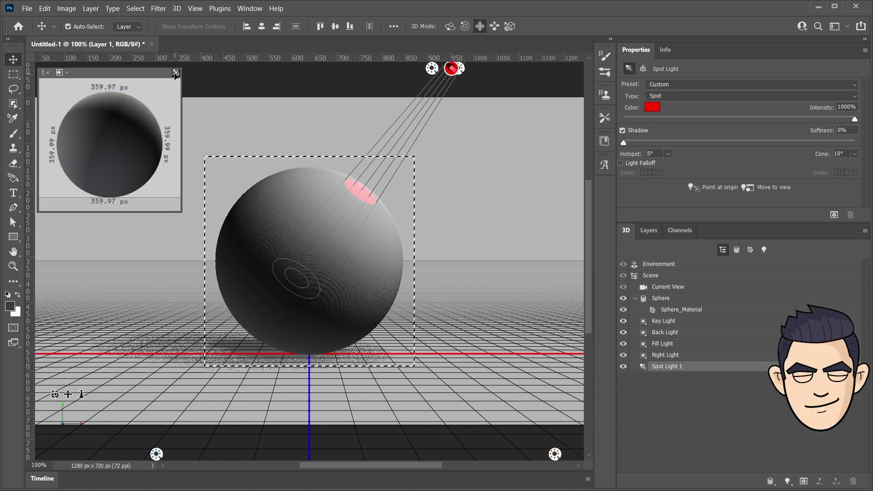
click(176, 73)
drag(470, 137, 484, 138)
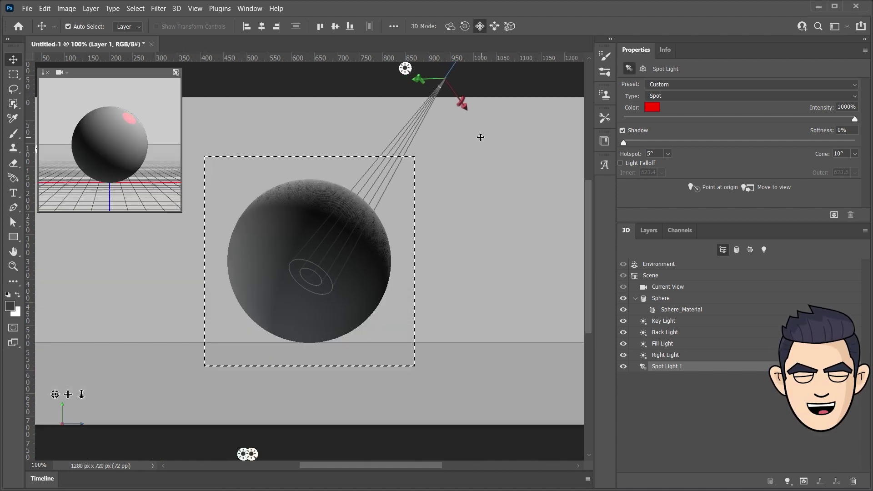
drag(484, 138, 483, 139)
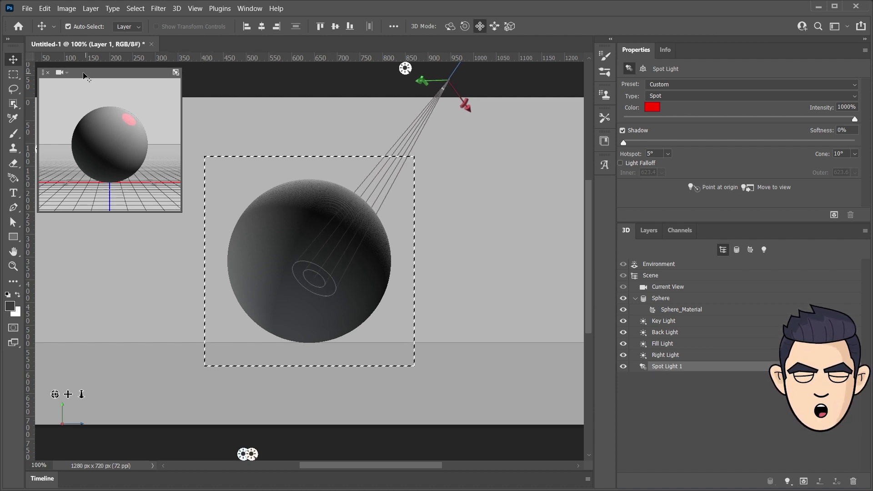
click(176, 73)
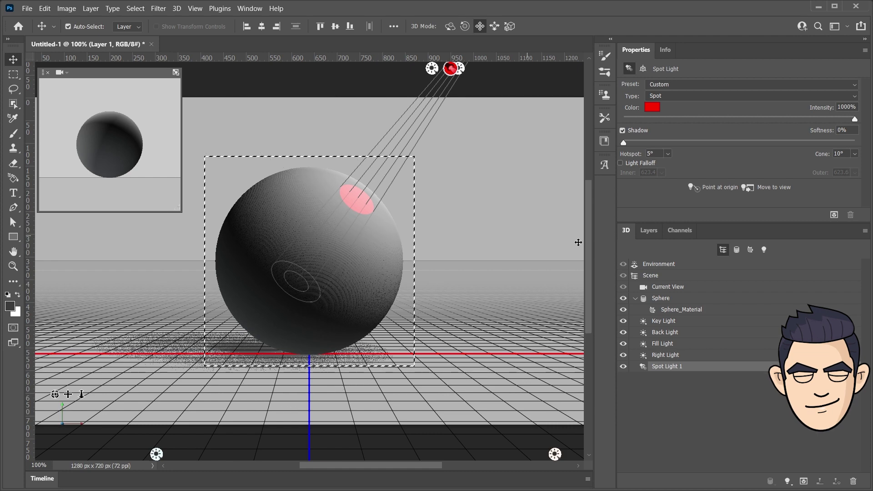
- Make Spot Light 1 white at 50% intensity
click(655, 108)
drag(476, 263, 455, 253)
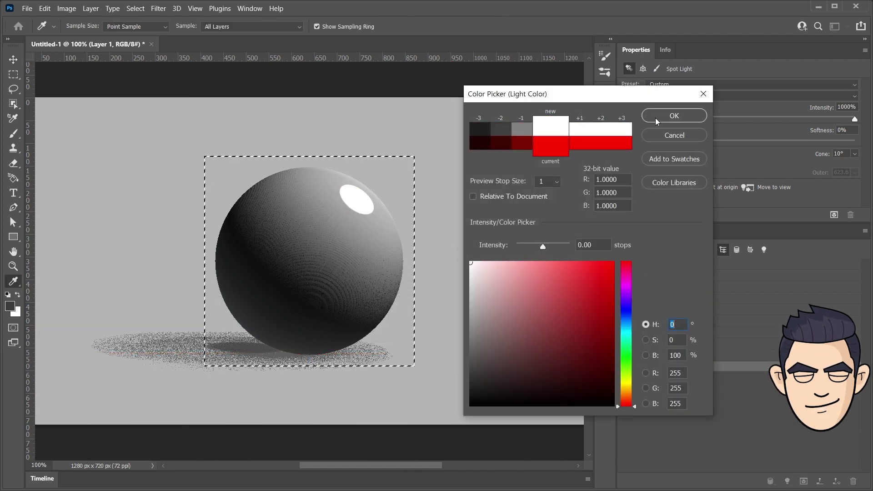
click(656, 118)
text(50)
key(Return)
- Turn off the spot light's shadow, set a 40° cone, and run a test render
drag(624, 143, 854, 142)
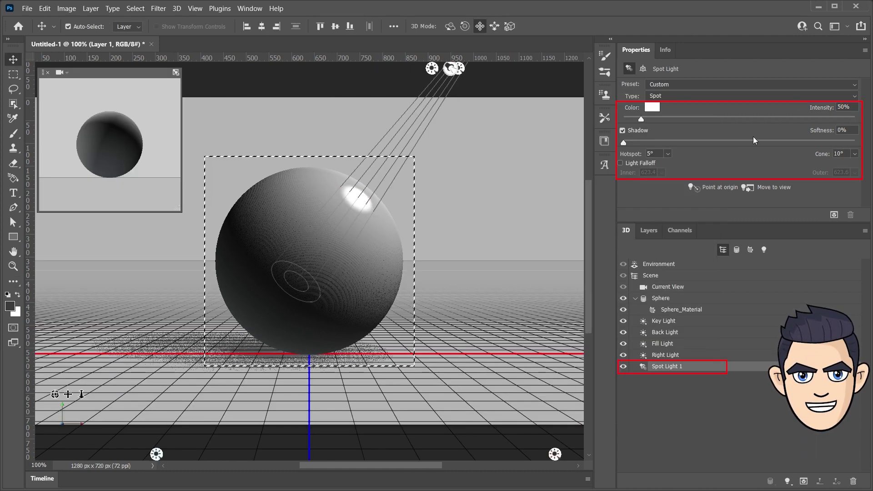
click(622, 130)
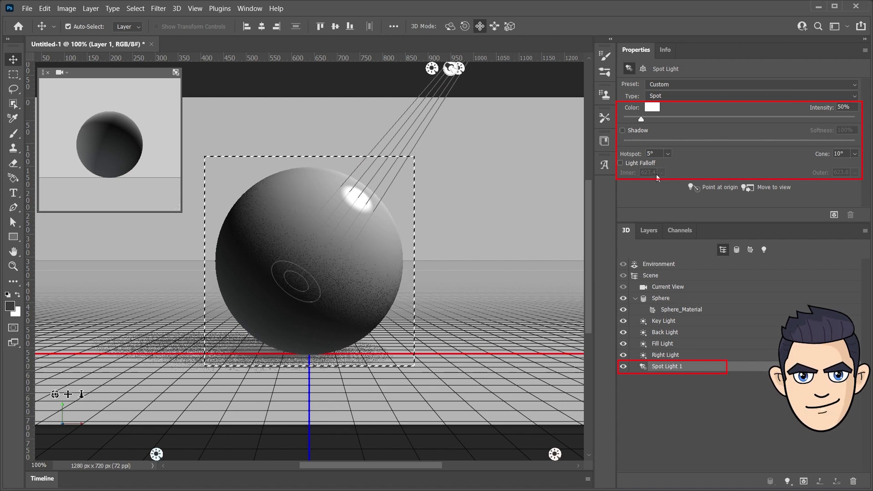
click(823, 157)
text(40)
key(Return)
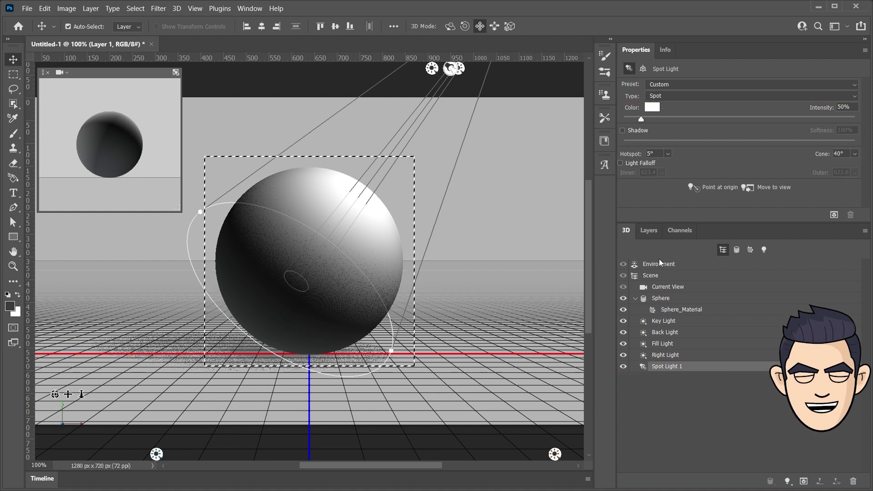
click(833, 214)
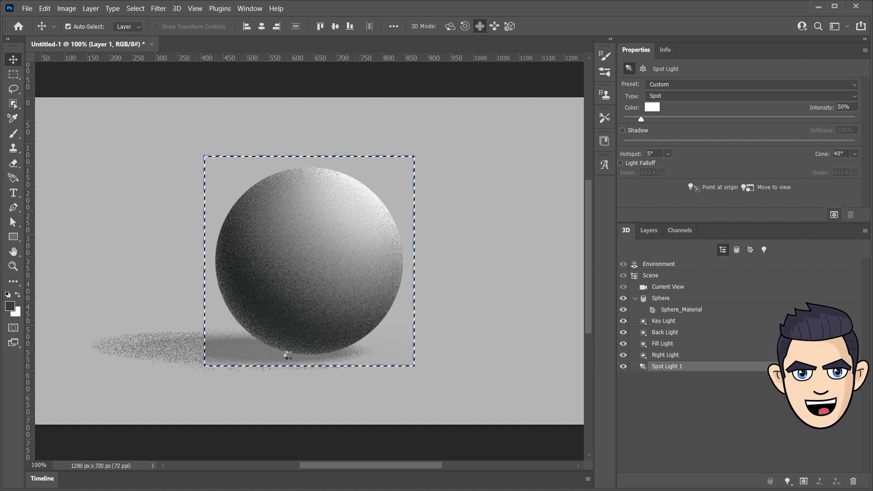
click(659, 264)
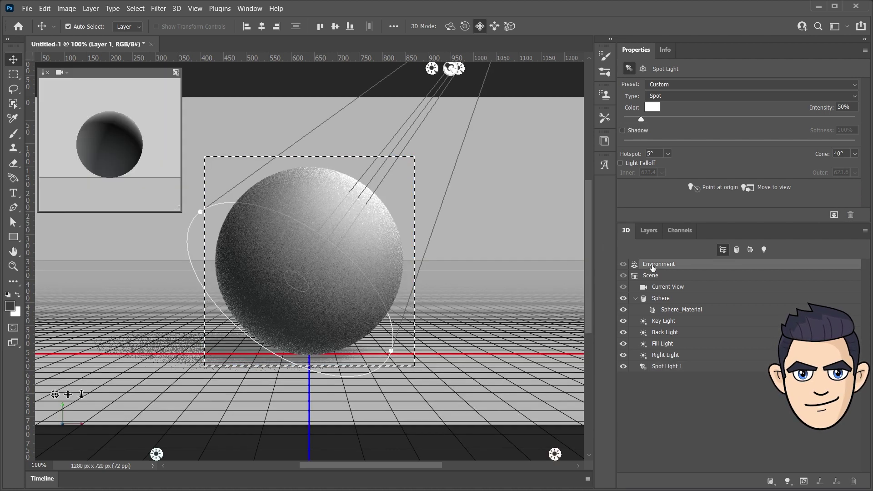
- Set Ground Plane Shadows opacity to 70% and run a brief test render
double_click(847, 186)
text(70)
key(Return)
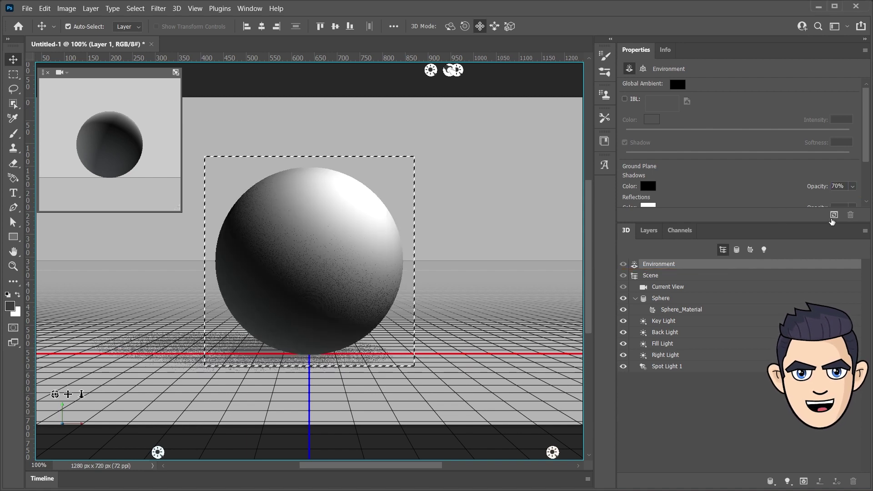
click(834, 214)
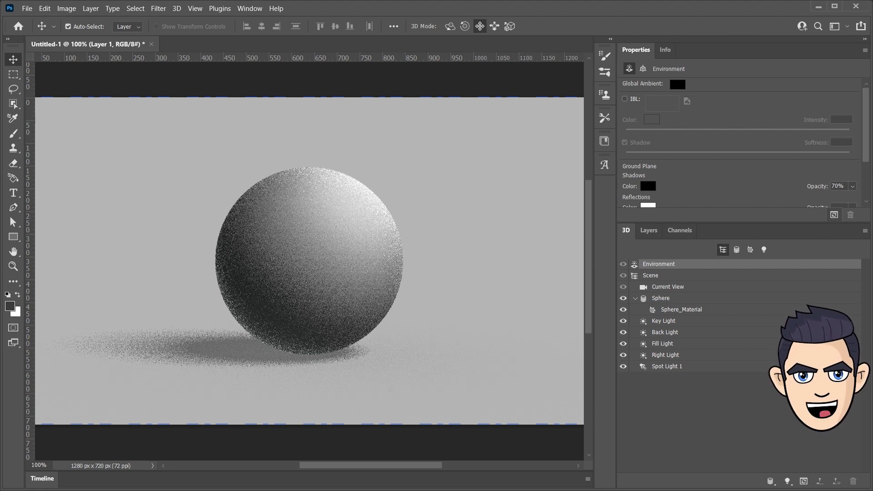
key(Escape)
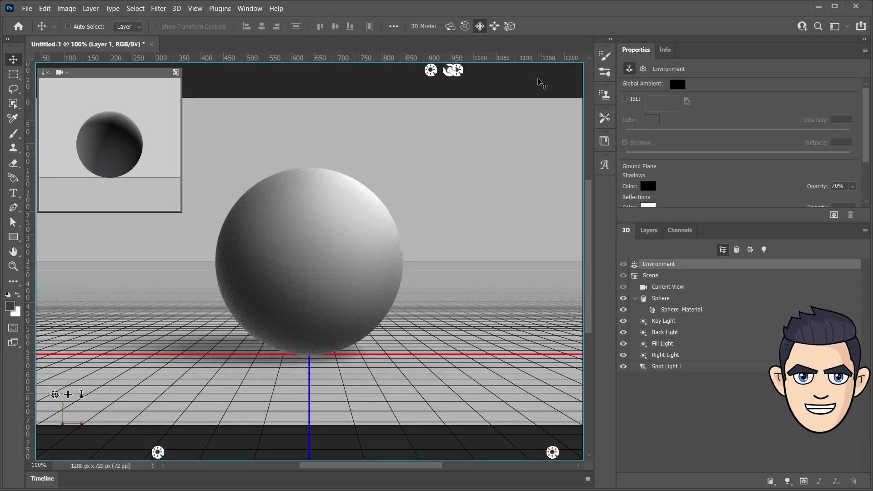
- Show rulers, place a horizontal guide at the horizon, and select the Background layer
key(ctrl+r)
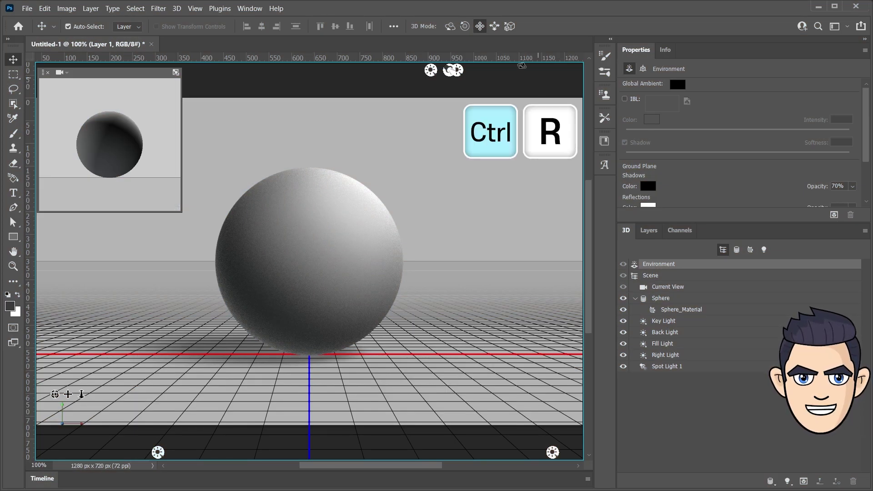
mouse_move(505, 59)
mouse_down()
mouse_move(513, 145)
mouse_move(567, 261)
mouse_up()
click(648, 230)
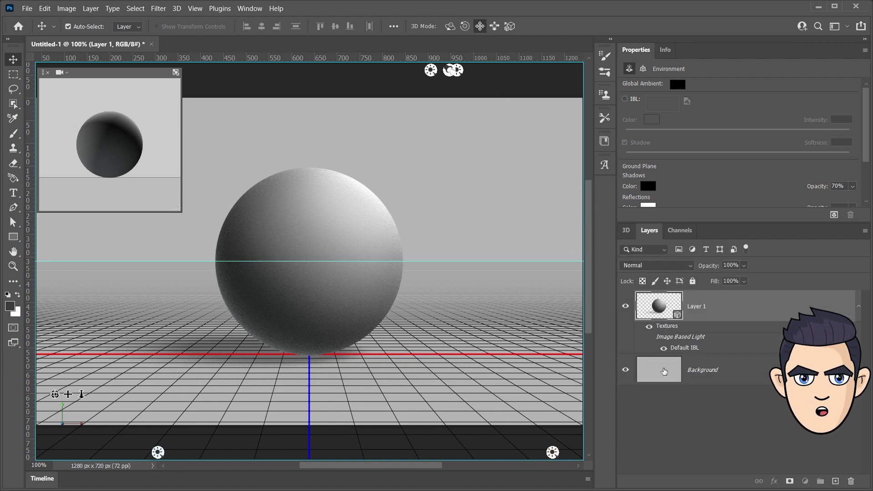
click(666, 370)
- Fill the Background layer with a grey of 80, 80, 80
click(10, 308)
key(Tab)
text(80)
key(Tab)
text(80)
key(Tab)
text(80)
key(Return)
key(alt+BackSpace)
key(v)
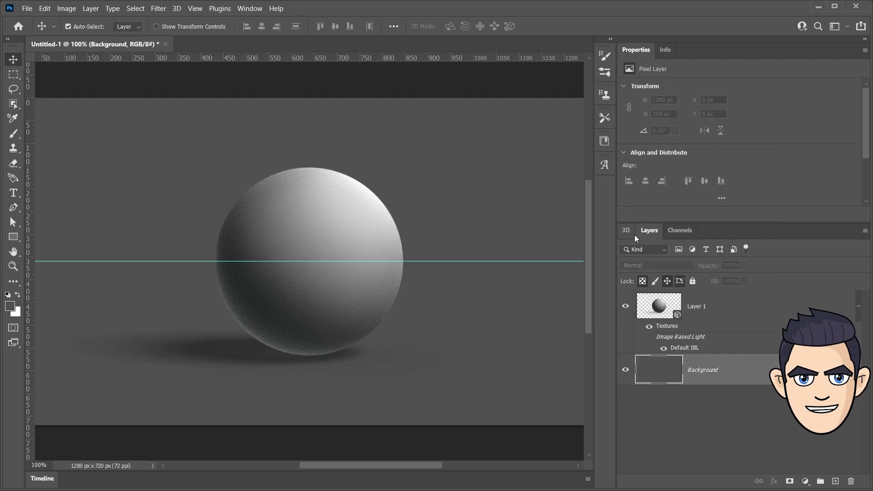
- On a new Layer 2, fill the area above the guide with darker grey
click(839, 478)
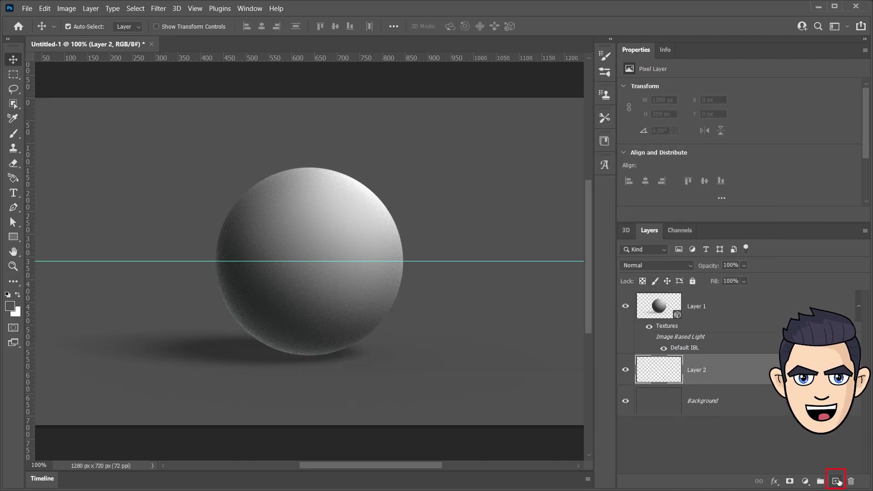
click(13, 74)
key(ctrl+minus)
drag(116, 153, 504, 261)
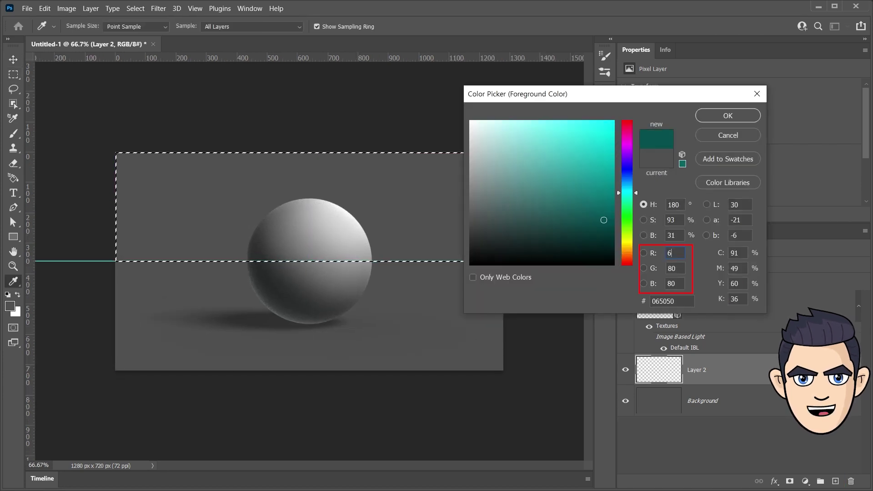
key(alt+BackSpace)
key(ctrl+d)
double_click(13, 266)
- Soften the horizon with a 3-pixel Gaussian Blur, hide guides, and reselect the 3D Layer 1
click(158, 8)
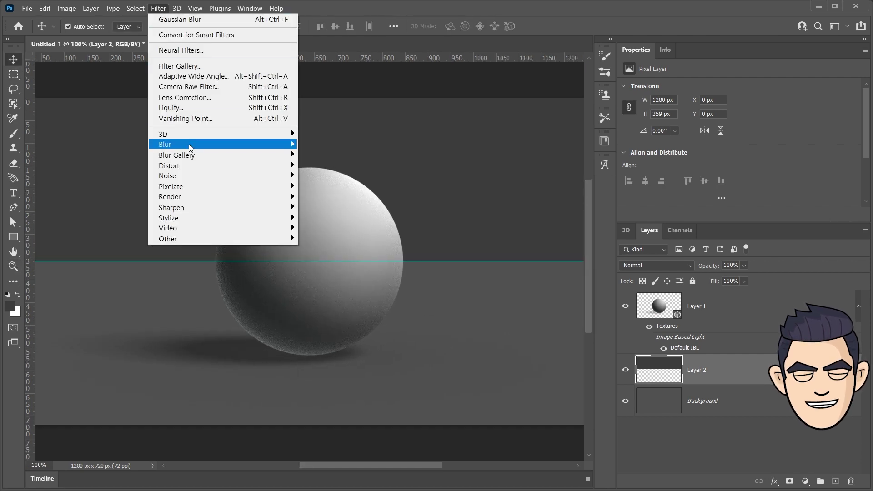
click(327, 186)
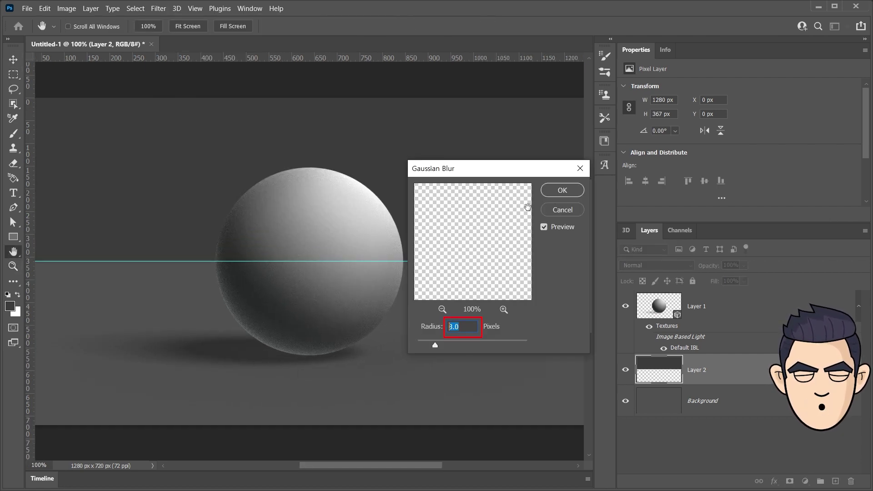
click(562, 190)
key(ctrl+semicolon)
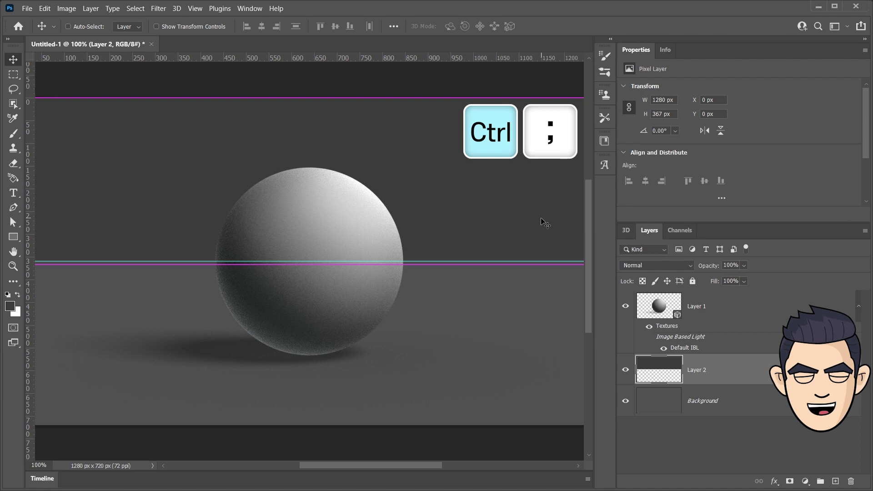
key(ctrl+semicolon)
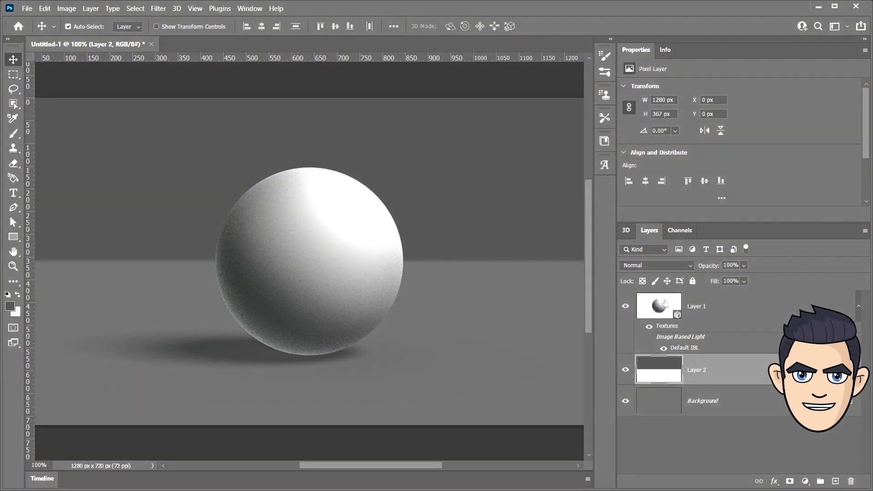
click(681, 309)
click(626, 231)
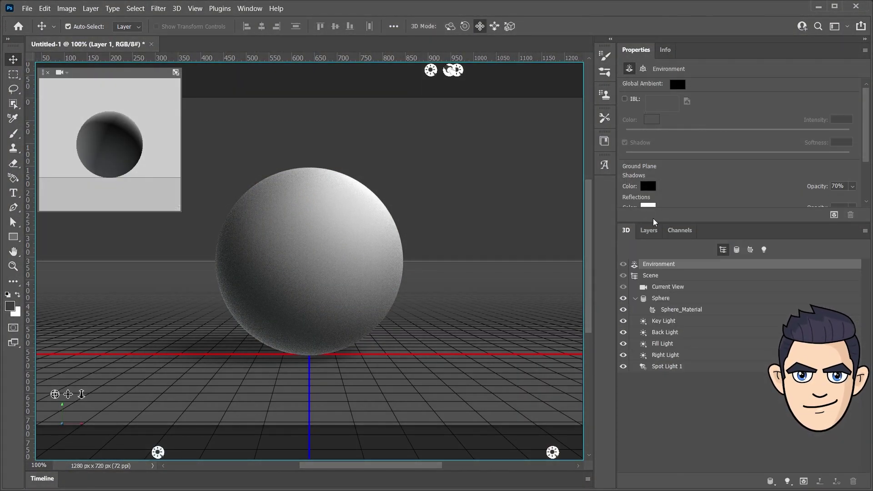
- Load Earth_Map_2500_solid.png as the sphere material's base colour texture
click(664, 312)
click(684, 87)
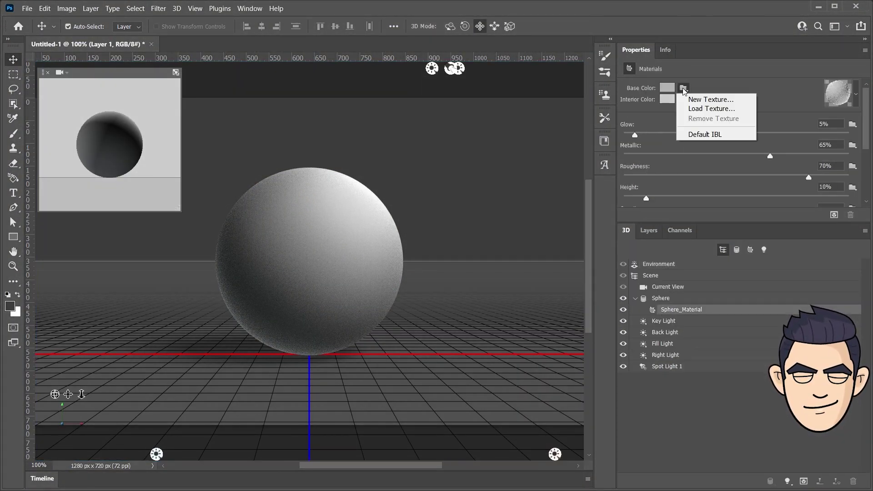
click(696, 110)
click(320, 230)
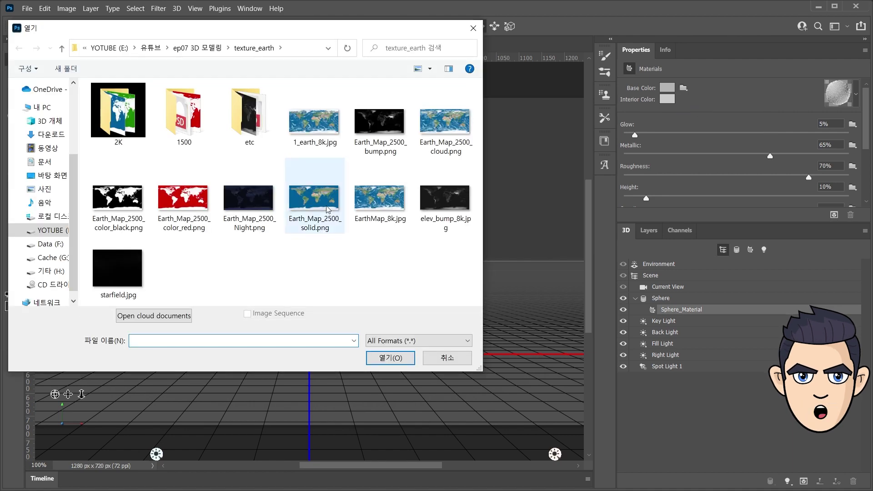
click(388, 358)
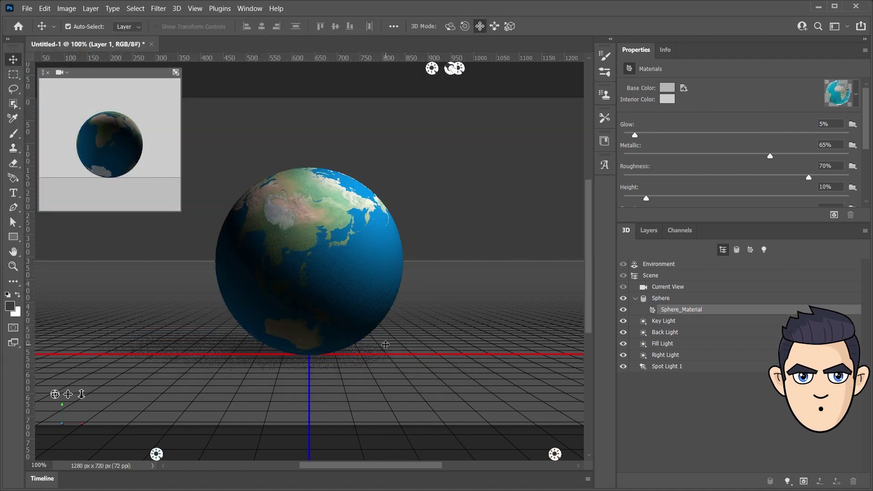
drag(719, 223, 723, 308)
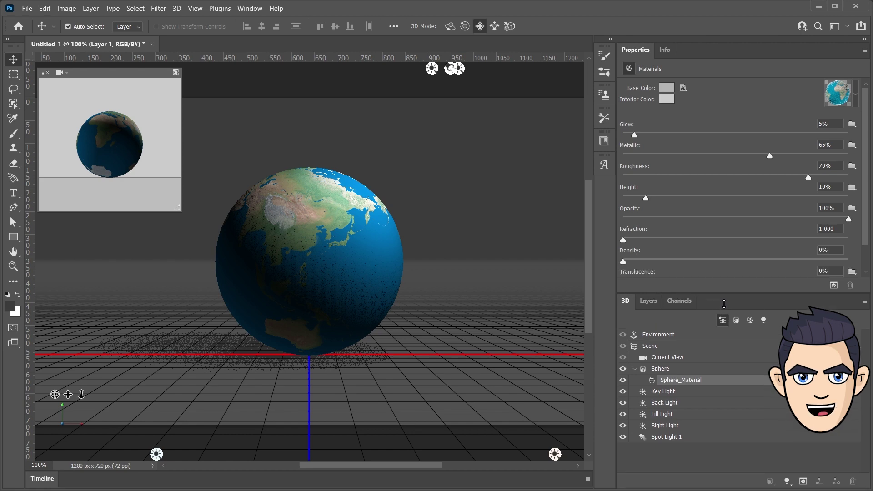
- Load Earth_Map_2500_bump.png as the height texture and set Height to 10%
click(852, 187)
click(760, 209)
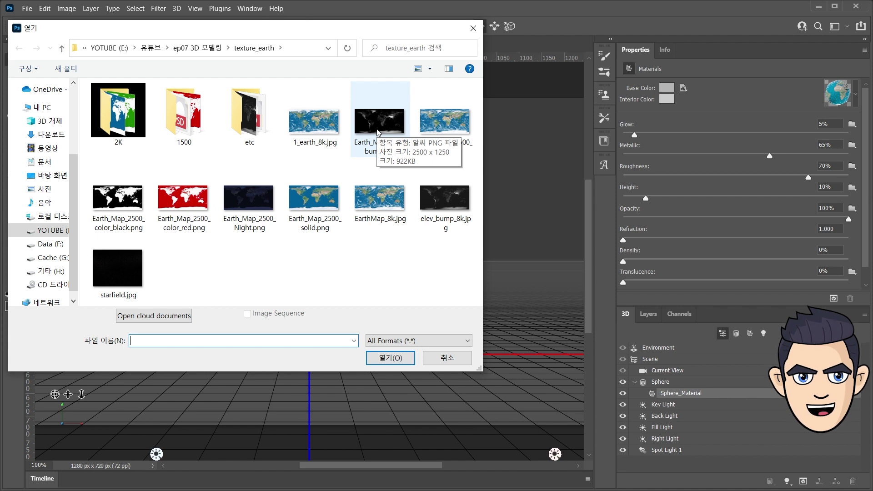
click(377, 133)
click(391, 358)
mouse_move(645, 198)
mouse_down()
mouse_move(690, 216)
mouse_move(654, 217)
mouse_up()
click(838, 186)
text(10)
key(Return)
- Marquee-select the globe and render just that area
key(m)
drag(185, 152, 412, 356)
click(413, 357)
key(ctrl+shift+d)
click(833, 298)
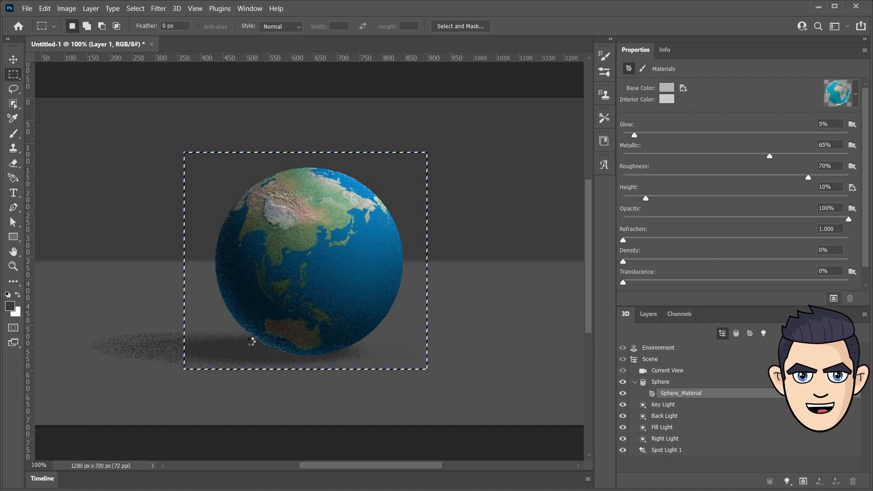
- Open the Earth map texture as its own document, close it, and select the Glow value
click(666, 87)
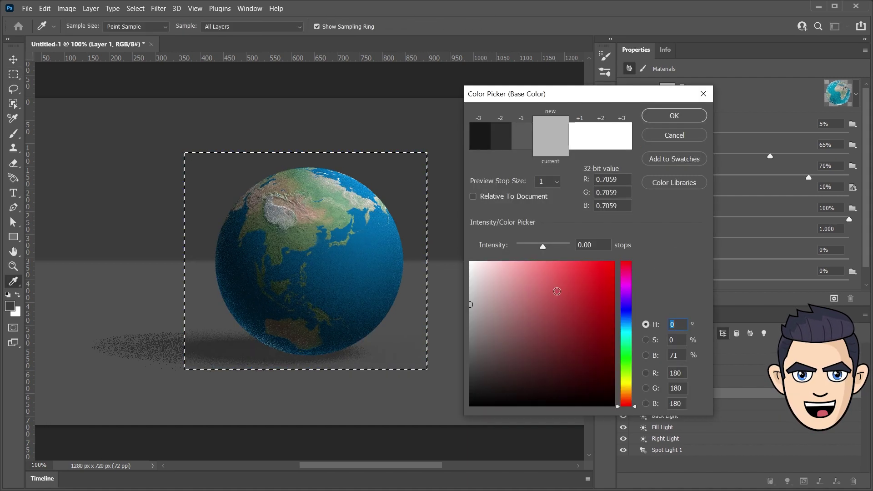
click(676, 119)
click(683, 87)
click(690, 97)
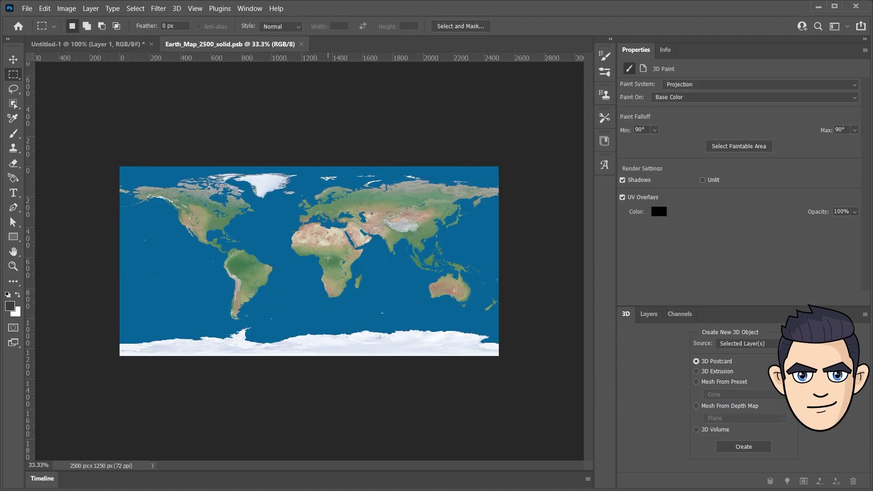
click(302, 44)
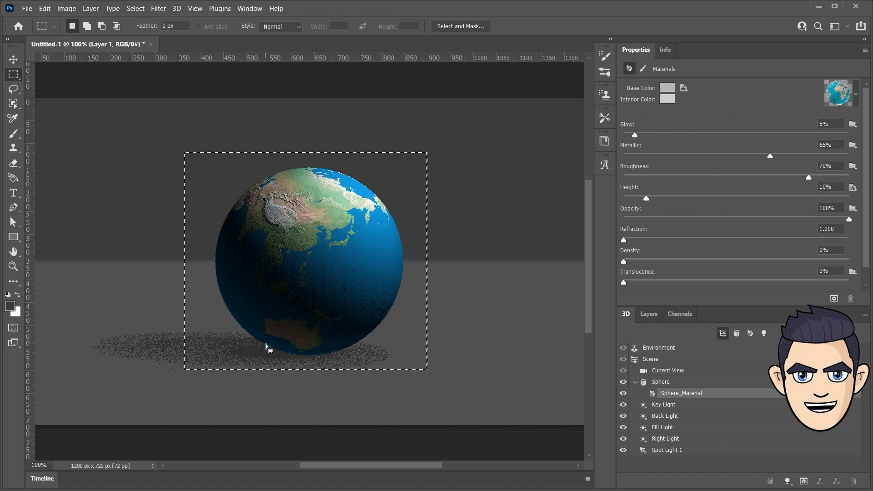
click(823, 124)
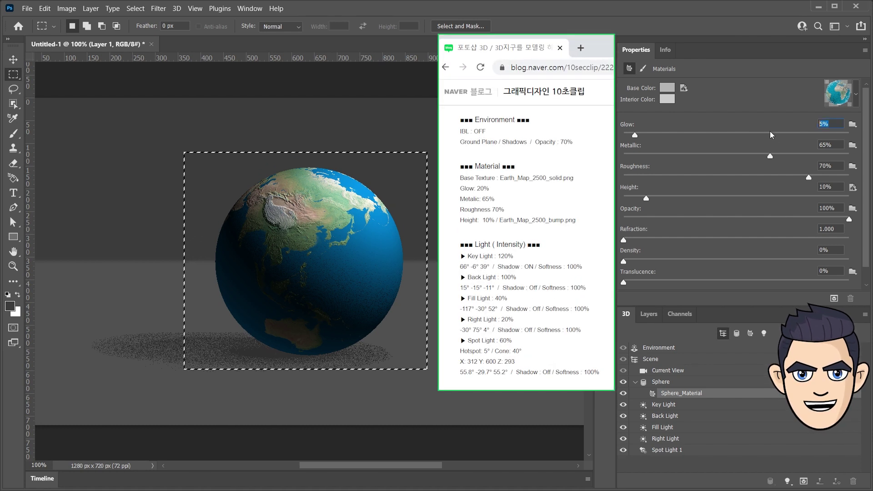
- Set the glow to 20% and the Key Light intensity to 120%
text(20)
key(Return)
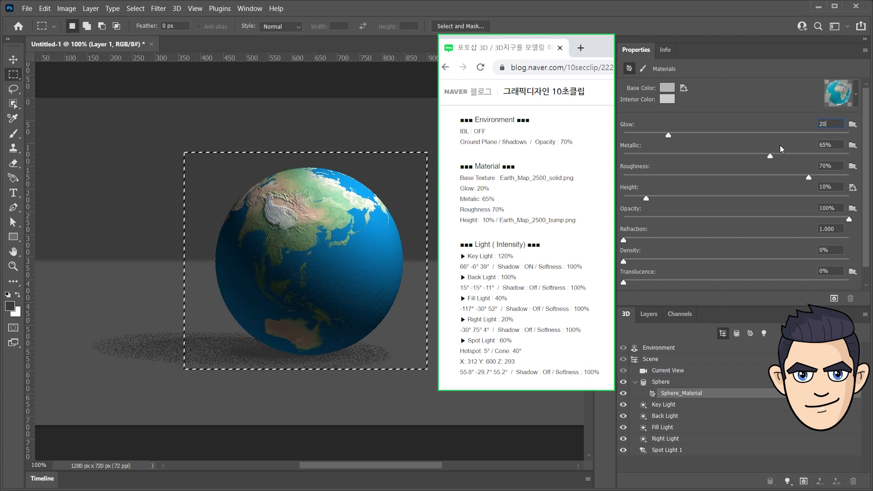
click(664, 404)
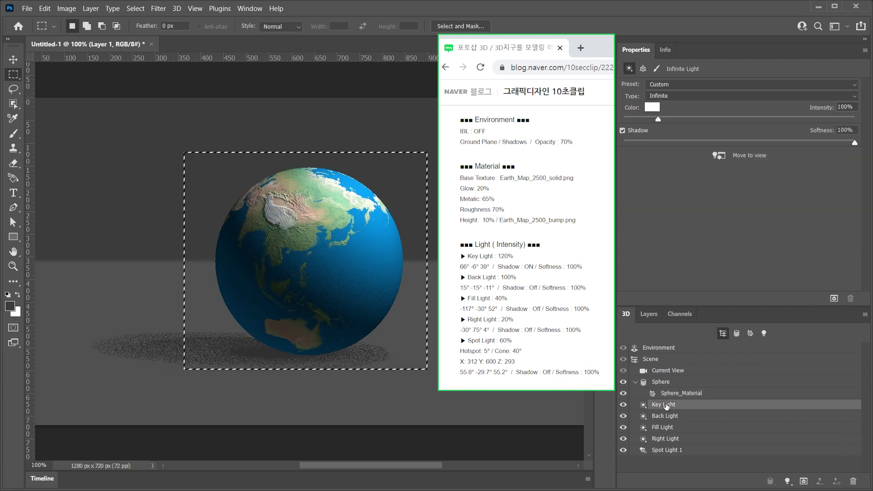
double_click(845, 107)
text(120)
key(Return)
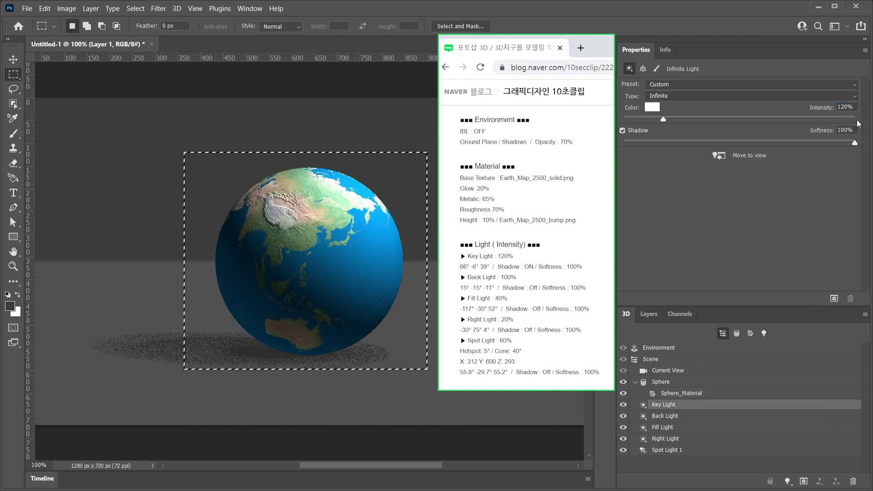
- Set the Fill Light intensity to 40% and Spot Light 1 to 60%
click(665, 416)
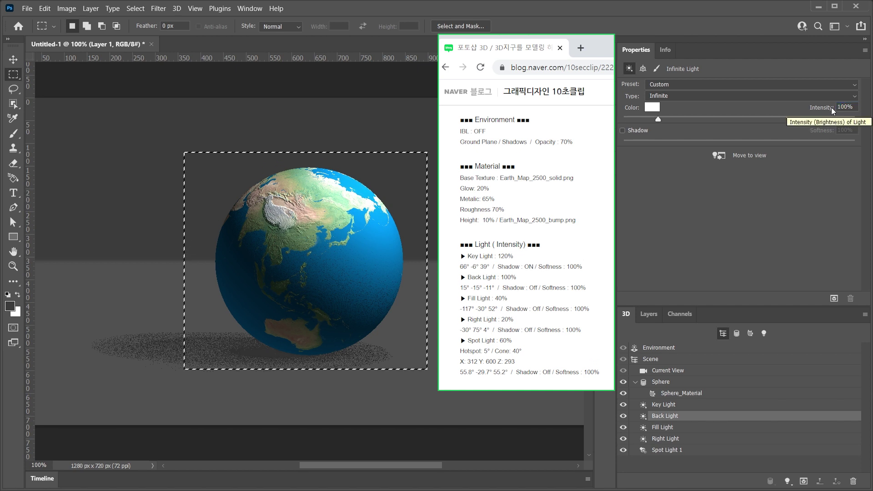
click(662, 427)
click(823, 111)
text(40)
key(Return)
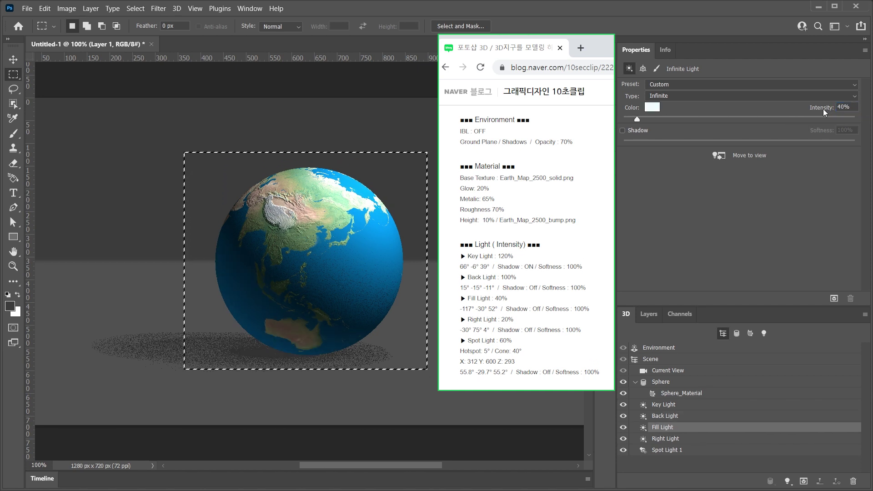
click(674, 439)
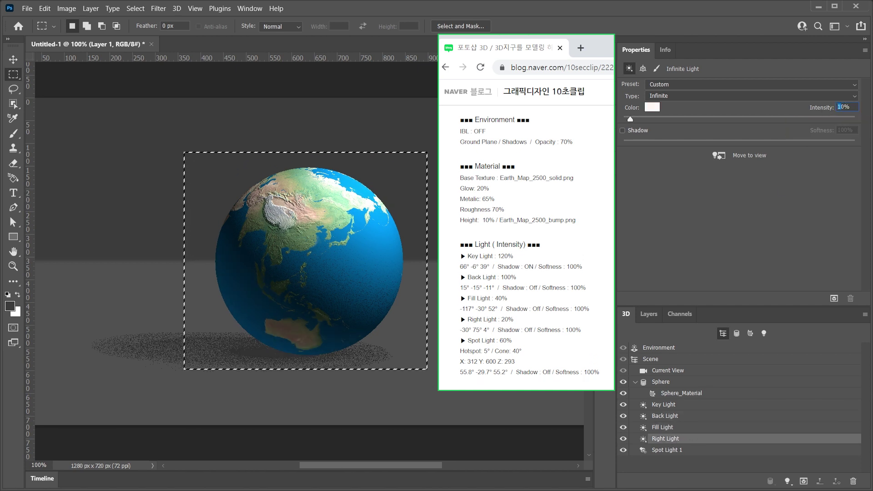
click(667, 452)
text(60)
key(Return)
- Render the relit scene and pick Earth_Map_2500_cloud.png as the replacement base-colour texture
click(833, 297)
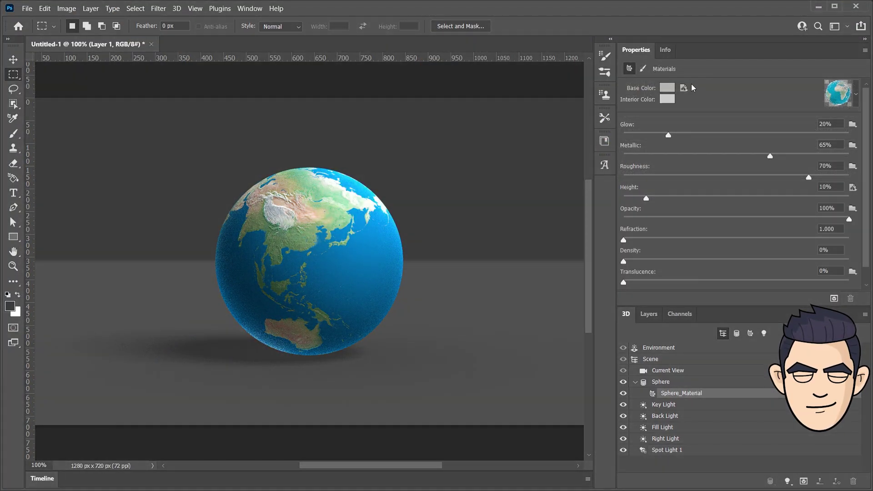
click(683, 87)
click(699, 133)
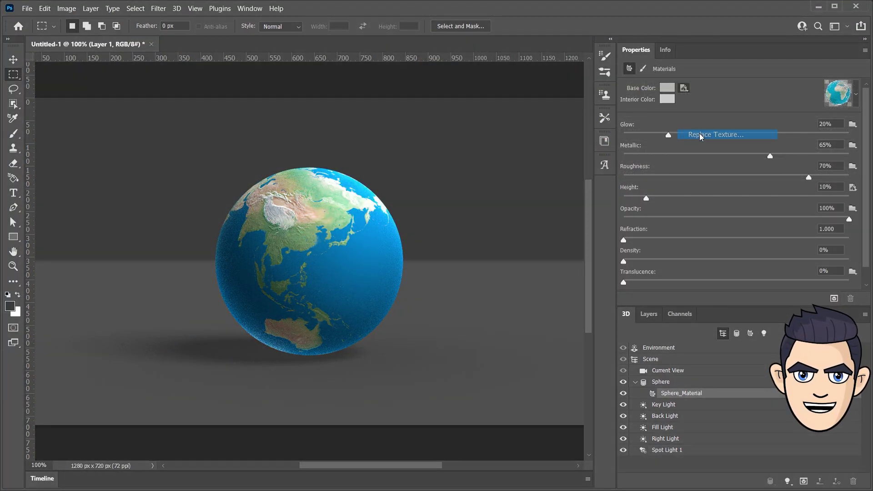
click(452, 126)
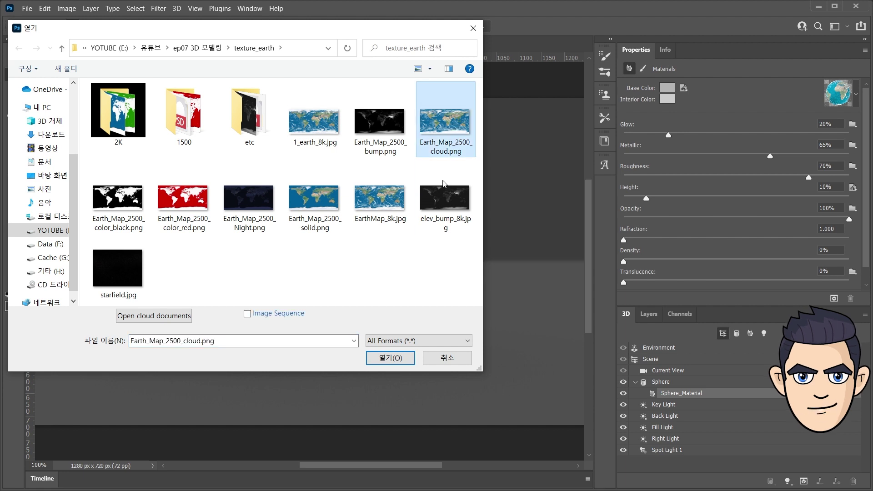
- Apply the cloud map to the globe, render it, and rotate the globe into position
click(391, 357)
click(833, 299)
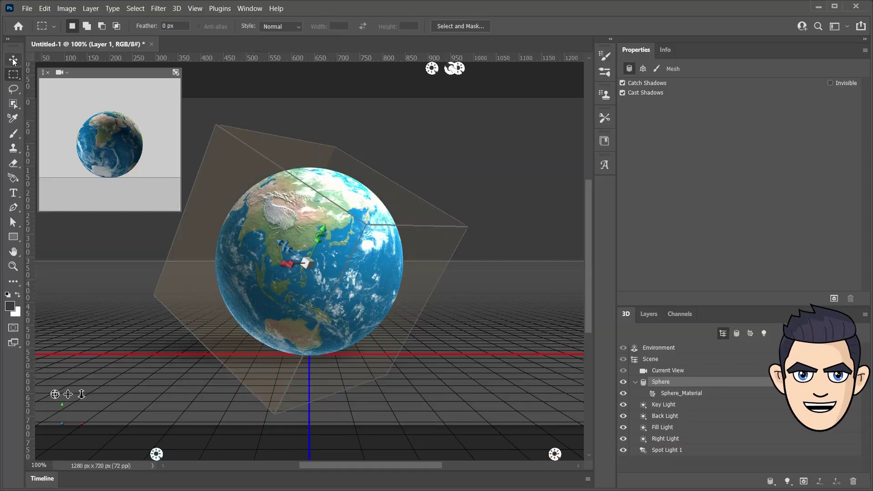
click(14, 60)
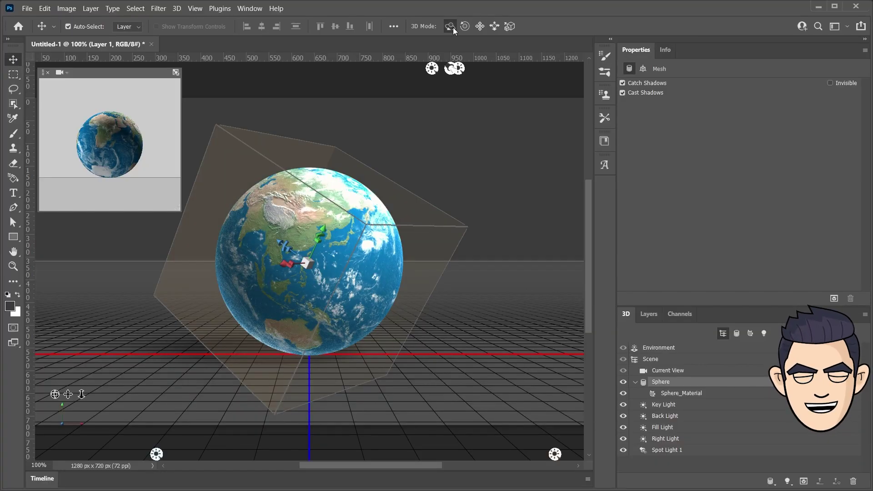
mouse_move(510, 328)
mouse_down()
mouse_move(464, 326)
mouse_move(438, 312)
mouse_move(432, 132)
mouse_move(277, 130)
mouse_up()
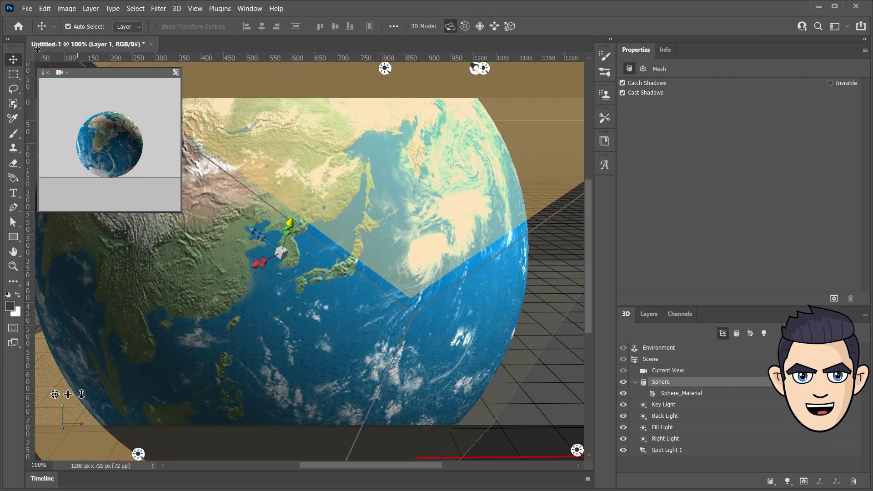
- Render a marquee-selected region over East Asia
key(m)
drag(426, 318, 208, 154)
key(ctrl+alt+shift+r)
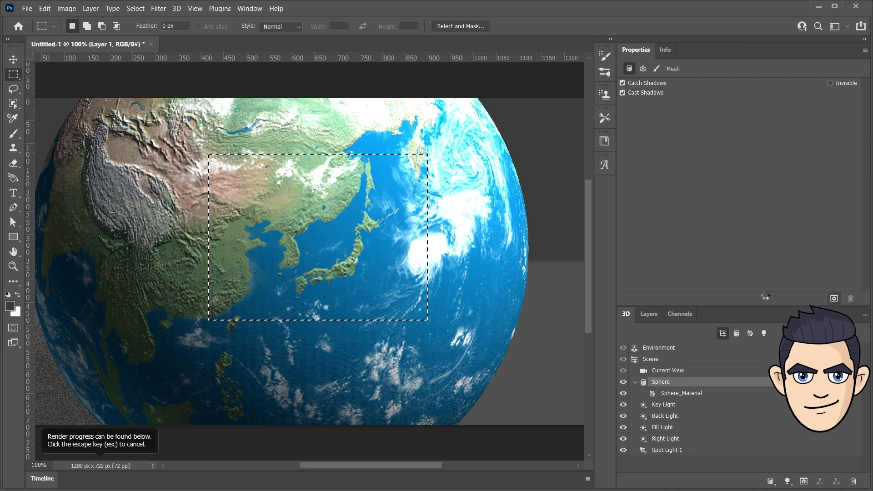
- Choose 1_earth_8k.jpg as the sphere material's replacement base-colour texture
click(681, 392)
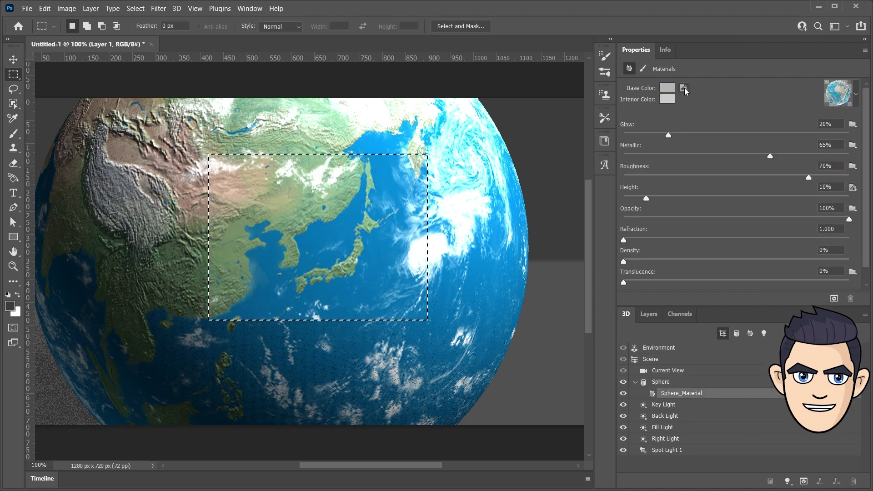
click(684, 88)
click(697, 135)
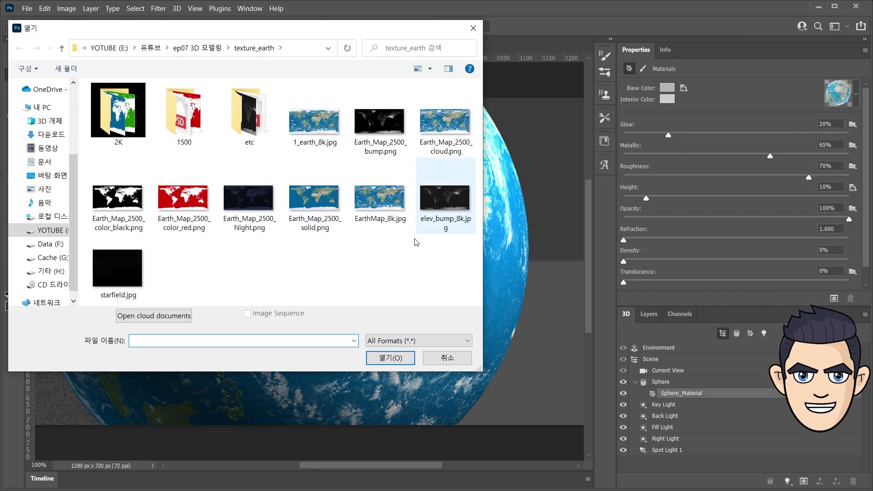
click(312, 134)
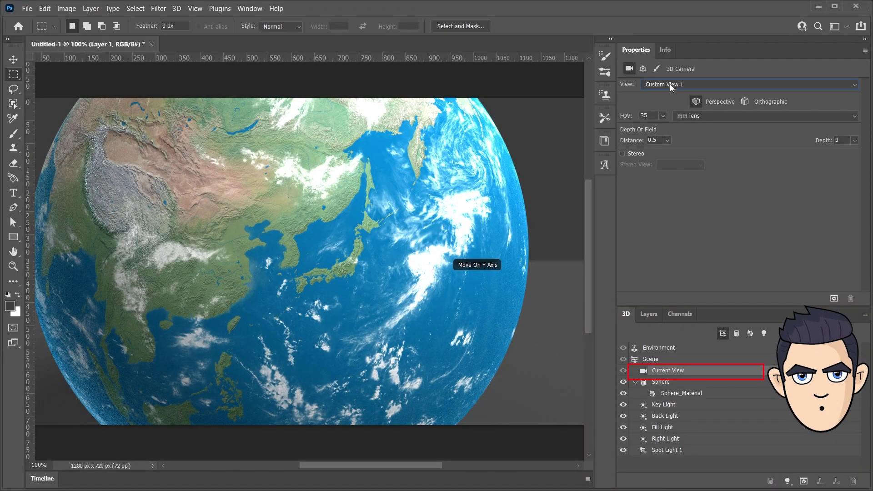
- Reset the camera to the Default view, turn the sphere slightly, and show base-colour texture options
click(670, 84)
click(669, 94)
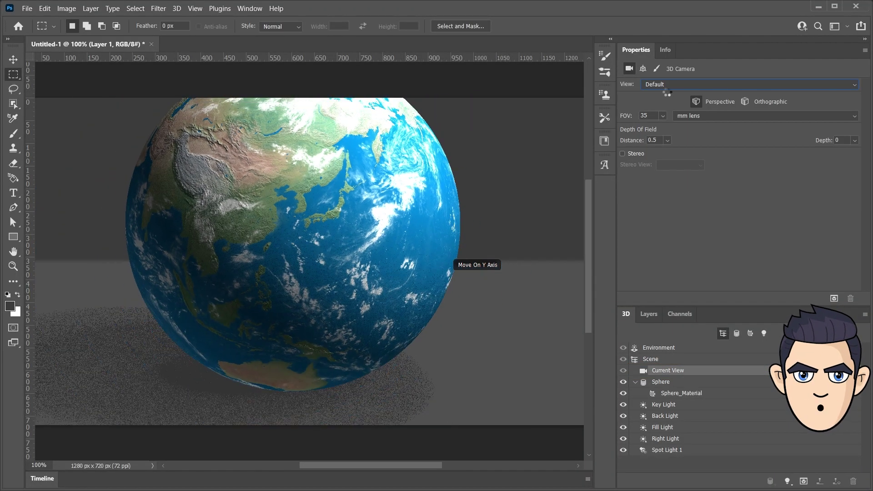
key(v)
click(316, 322)
drag(317, 323, 333, 346)
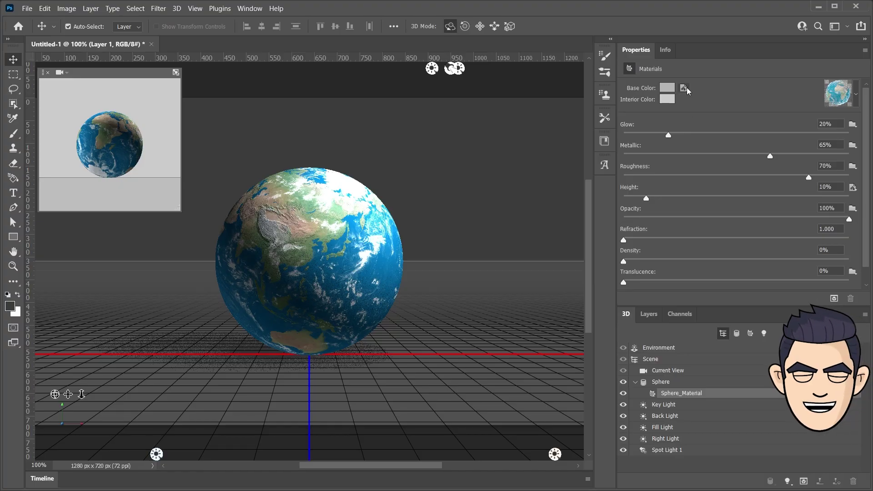
click(686, 89)
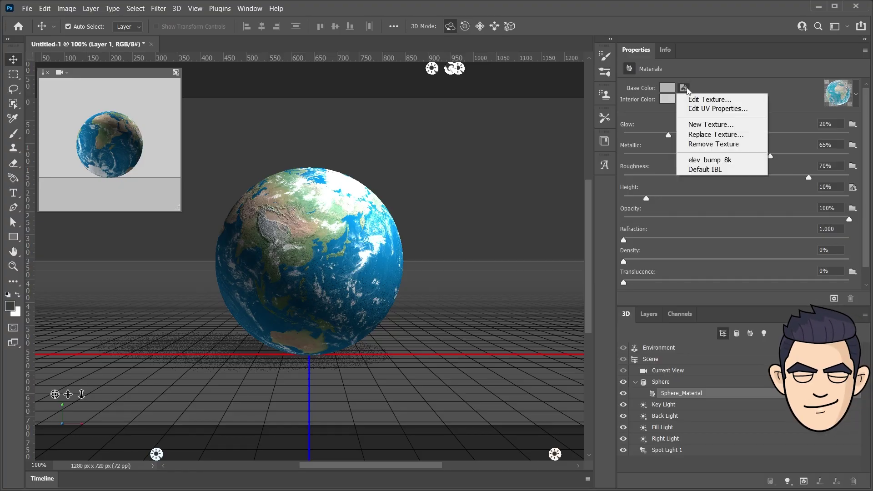
- Load Earth_Map_2500_color_red.png as the base colour and set glow to 5%
click(702, 134)
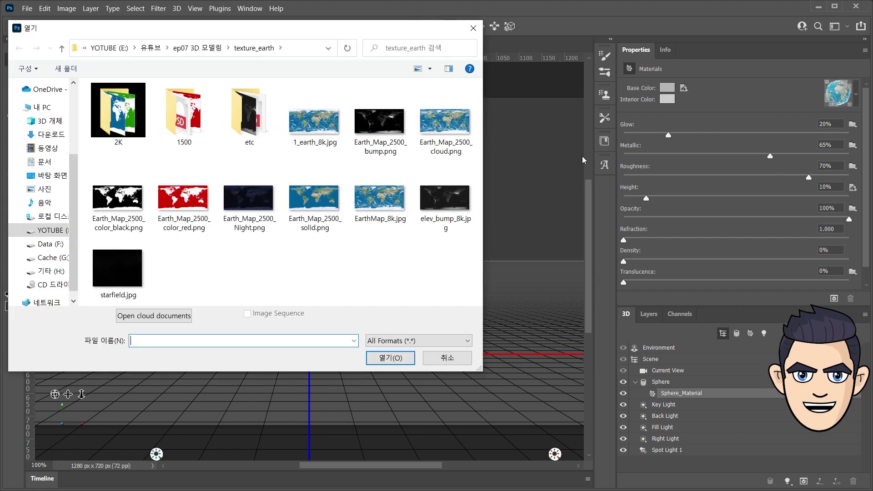
click(191, 209)
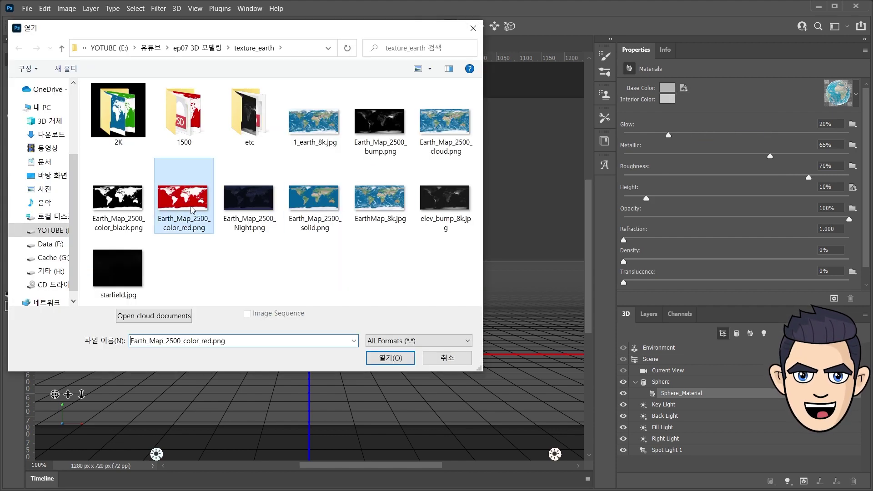
click(404, 358)
click(832, 123)
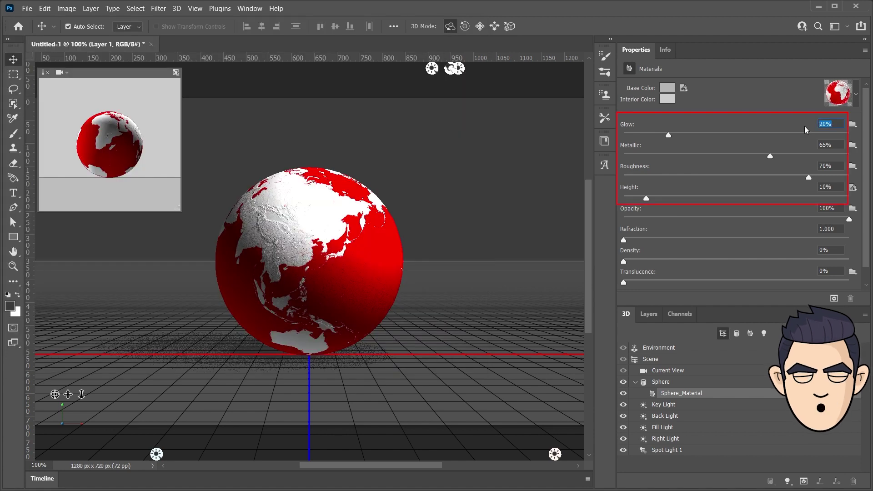
text(5)
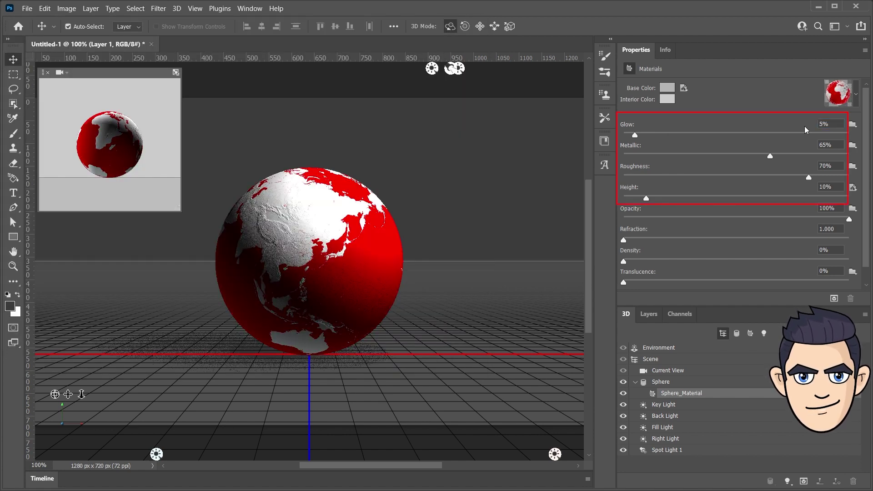
- Set the material to Metallic 80%, Height 0% and Roughness 55%
click(837, 145)
text(80)
key(Return)
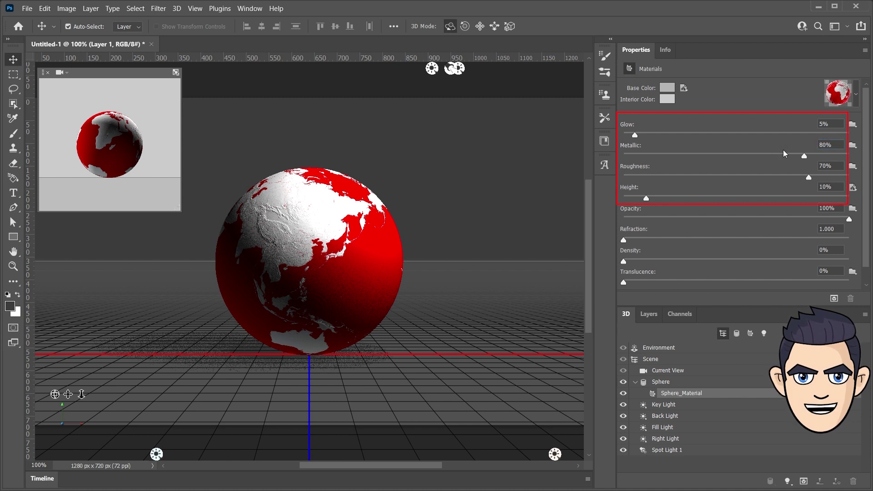
drag(646, 199, 597, 209)
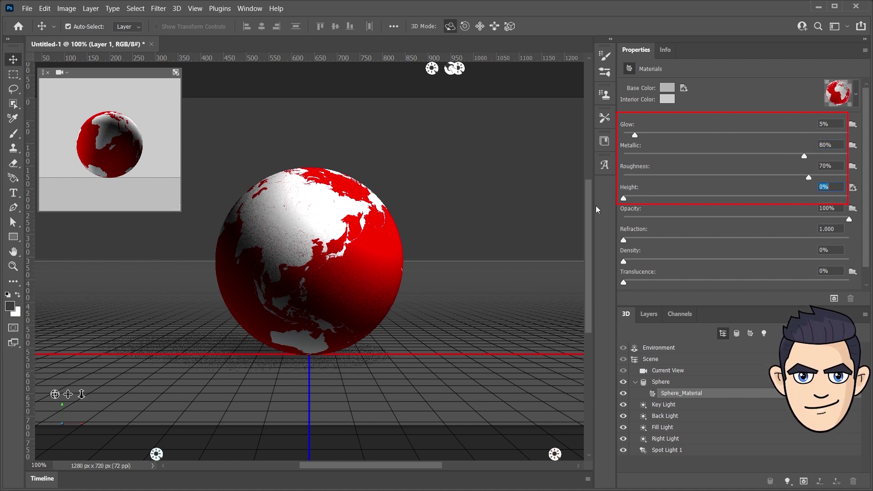
key(shift+Tab)
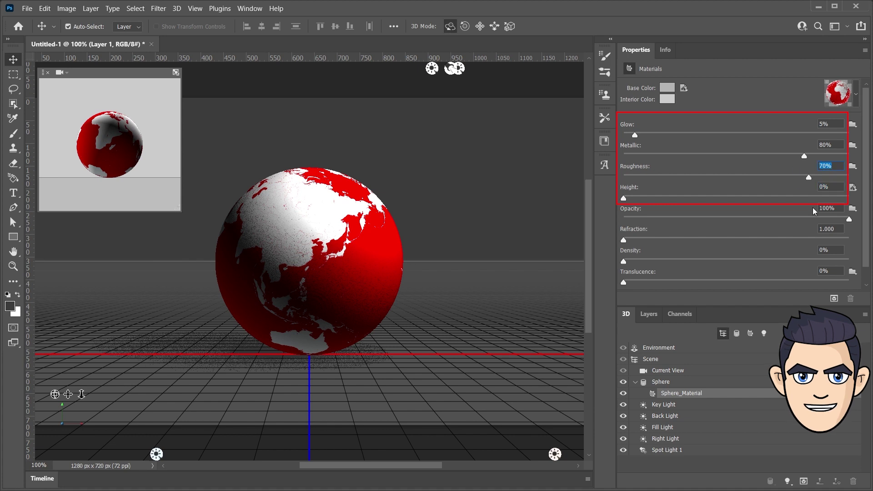
text(55)
key(Return)
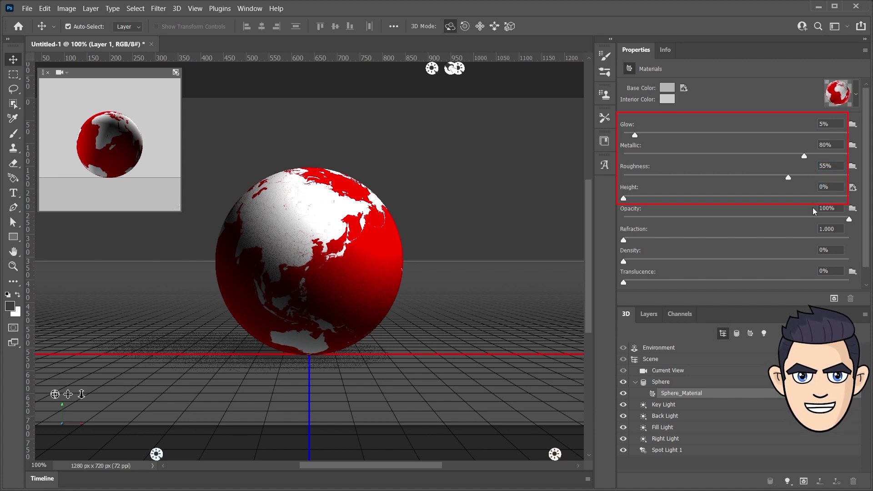
click(659, 347)
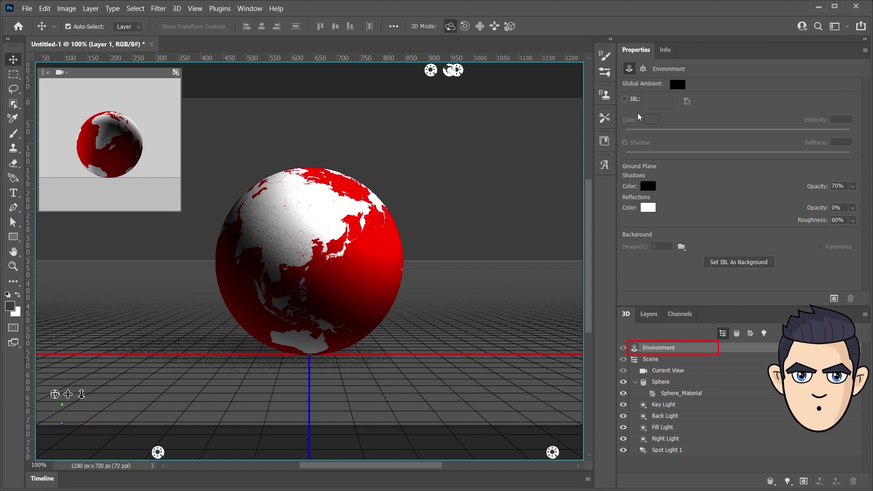
- Enable image-based lighting using the surgery_1k HDR file
click(624, 99)
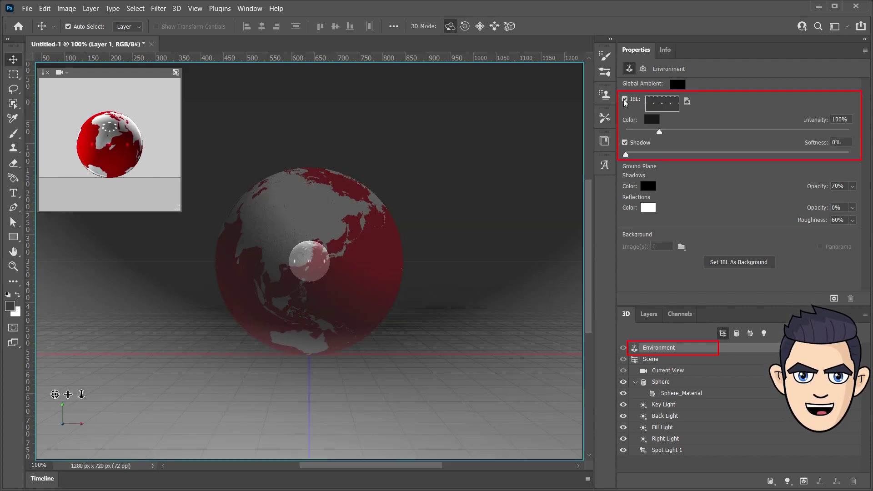
click(687, 101)
click(702, 140)
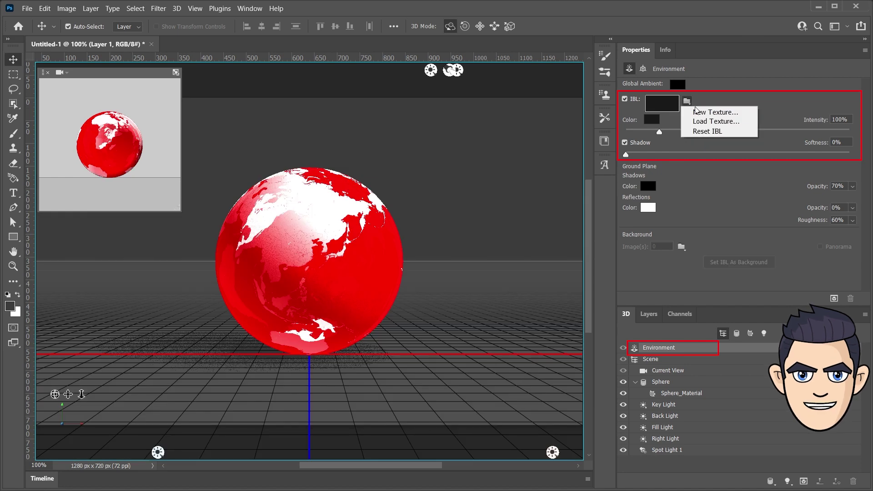
click(709, 122)
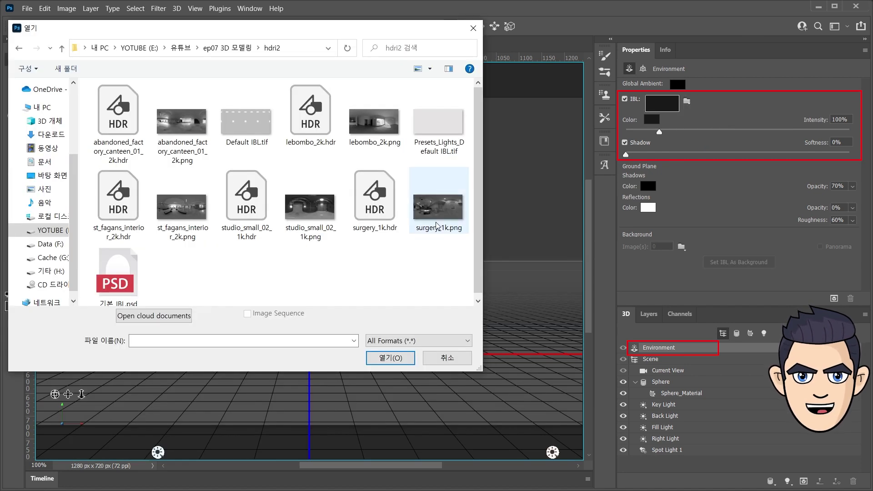
click(375, 213)
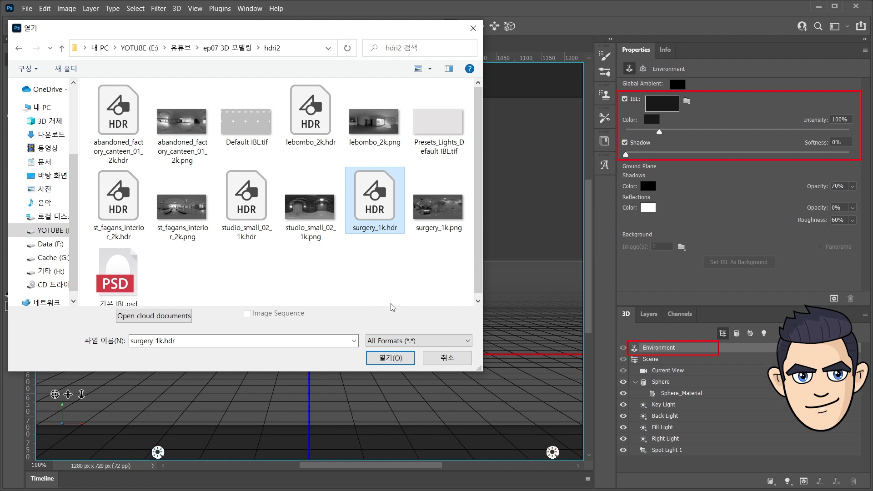
click(390, 358)
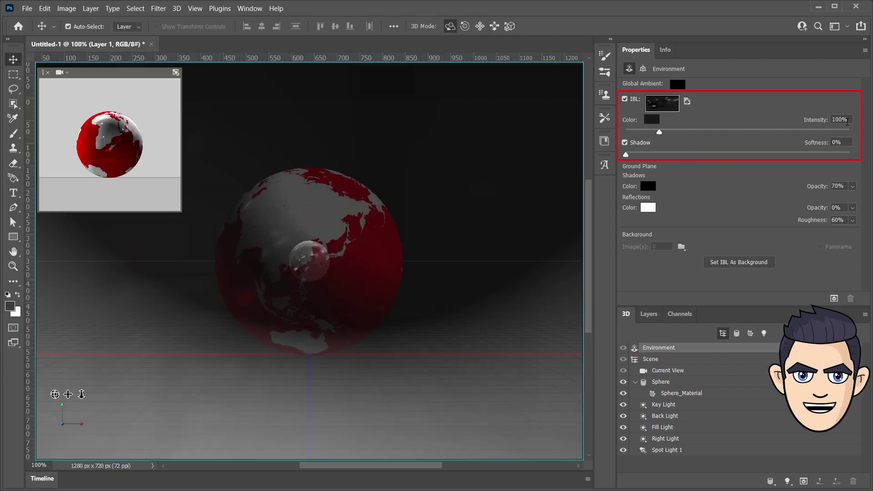
- Set the IBL intensity to 80% and turn off its shadows
text(80)
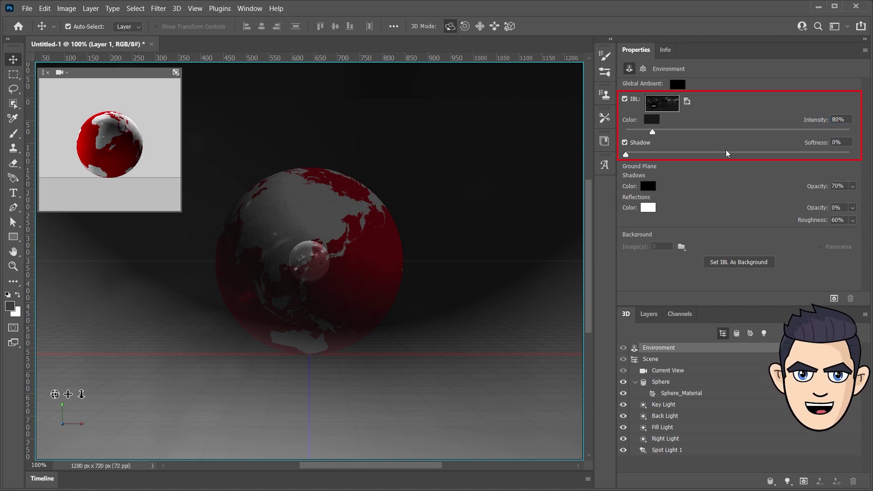
click(625, 143)
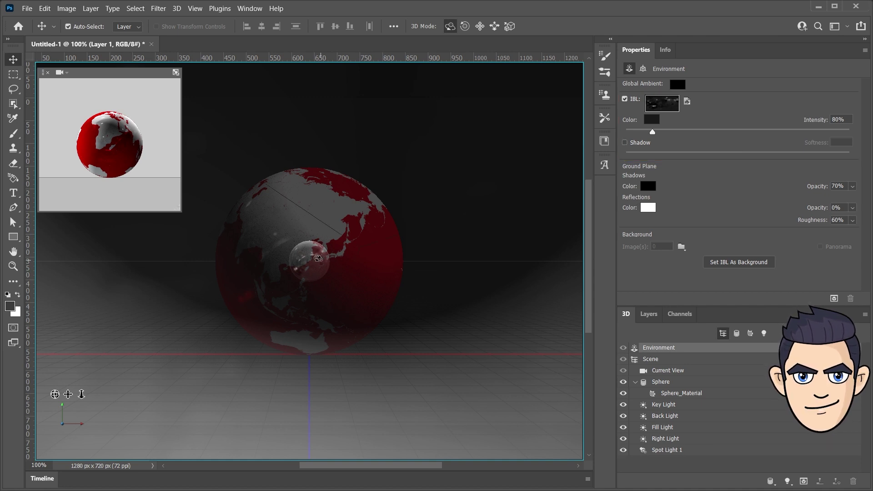
drag(315, 261, 279, 285)
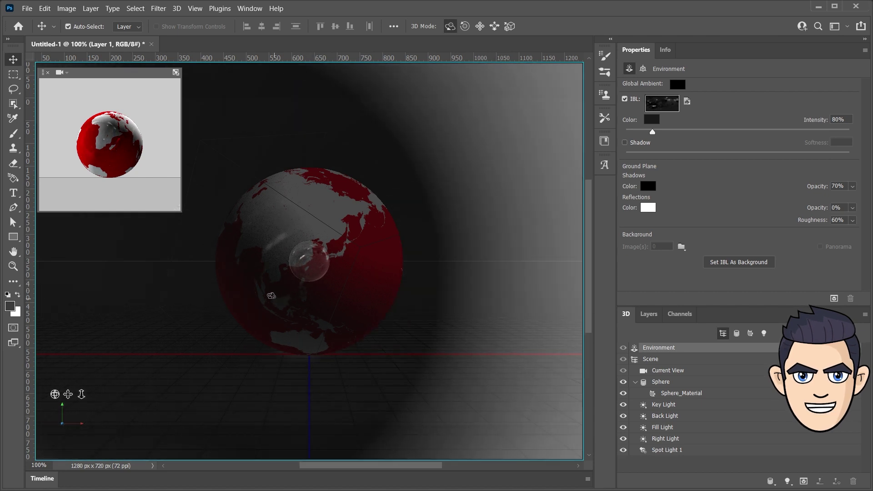
- Rotate the image-based light to X -1°, Y 25°, Z -148°
mouse_move(280, 285)
mouse_down()
mouse_move(336, 308)
mouse_move(272, 296)
mouse_move(441, 147)
mouse_up()
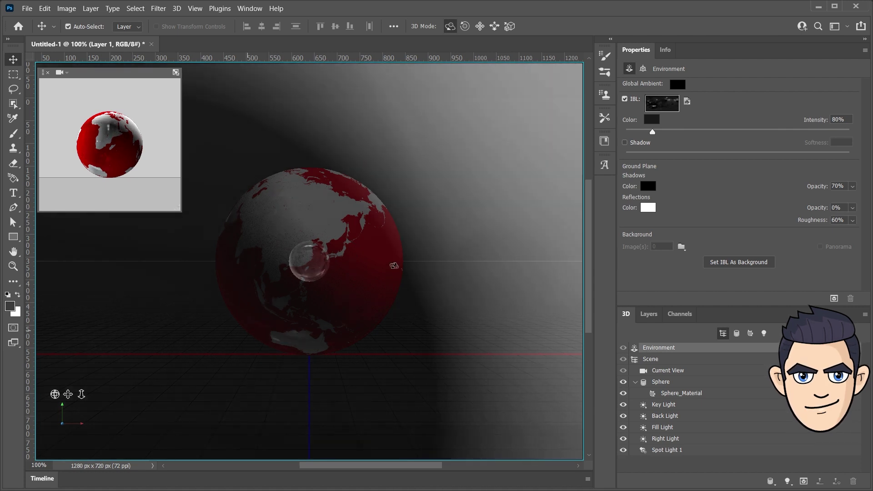
click(642, 69)
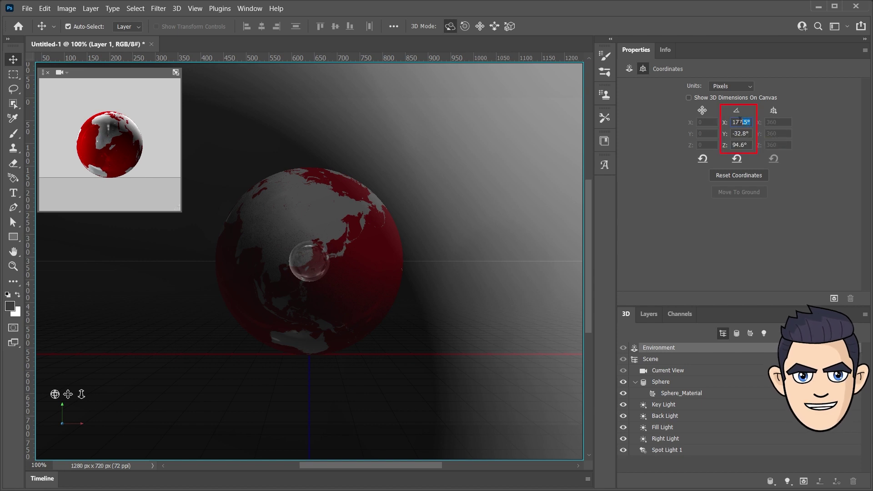
text(-1)
key(Tab)
text(25)
key(Return)
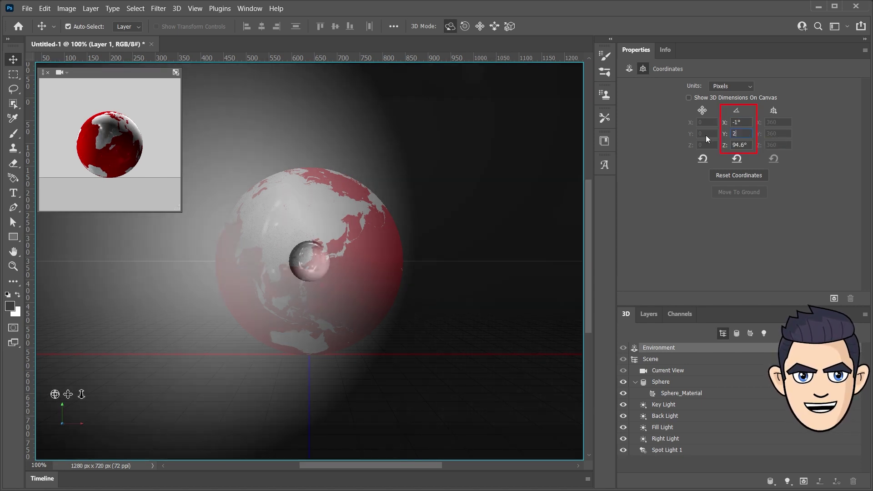
key(Tab)
text(-148)
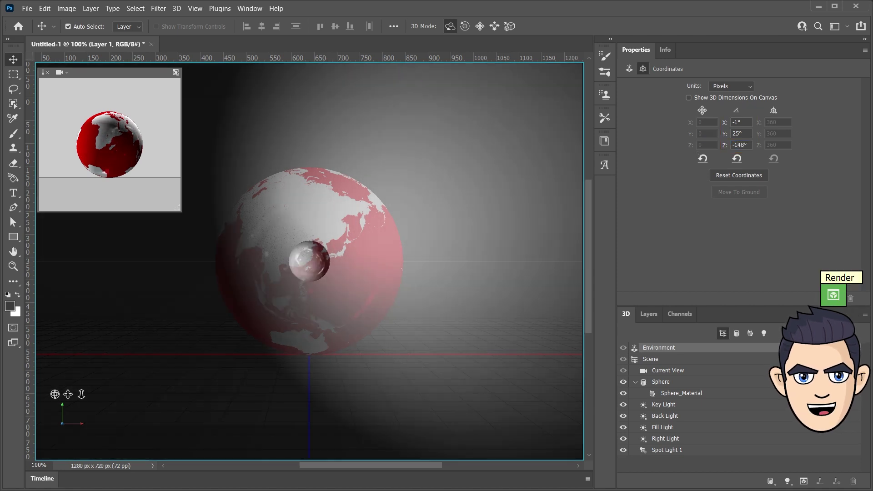
- Render the final globe and show a taller Layers list
click(833, 299)
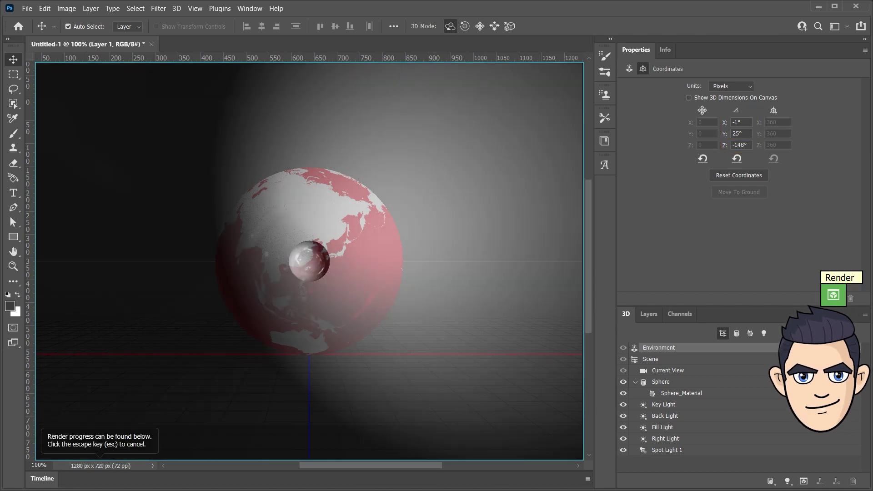
click(648, 313)
drag(758, 307, 759, 248)
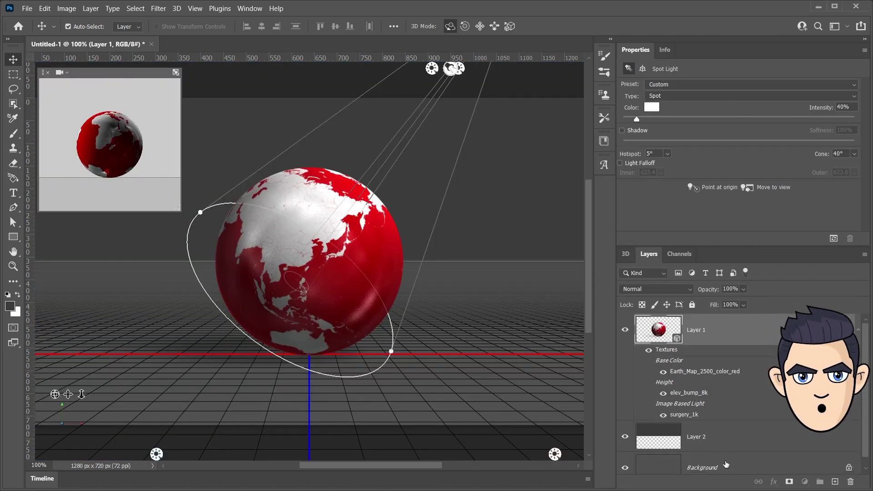
- Duplicate the 3D globe Layer 1 and rasterize the copy
click(725, 461)
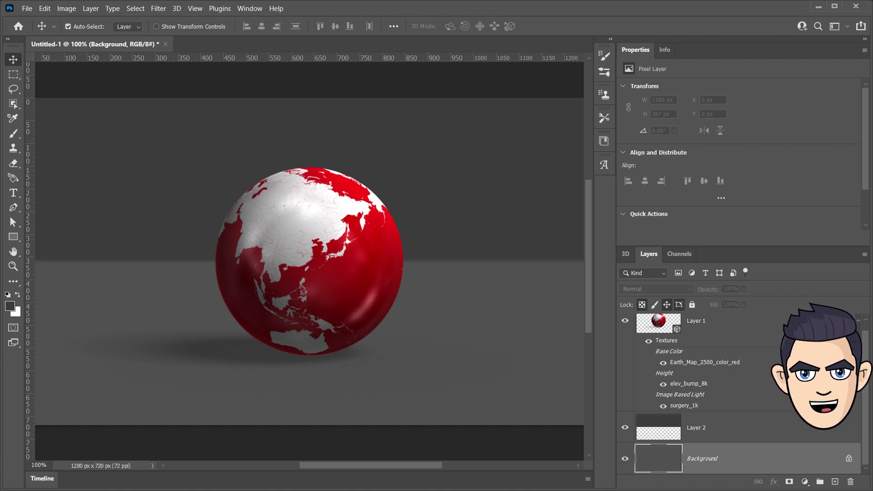
click(741, 326)
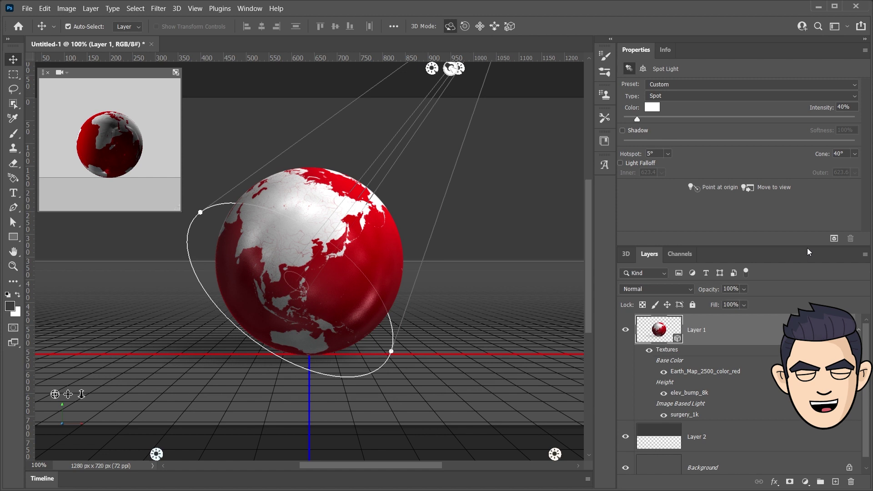
drag(809, 252, 809, 194)
key(ctrl+j)
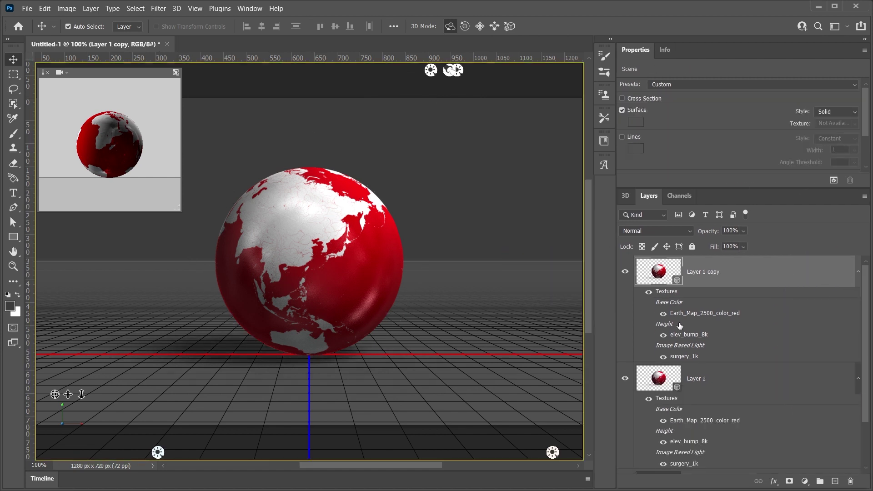
right_click(739, 272)
click(758, 389)
- Hide the original 3D Layer 1 and bring up Hue/Saturation
click(625, 302)
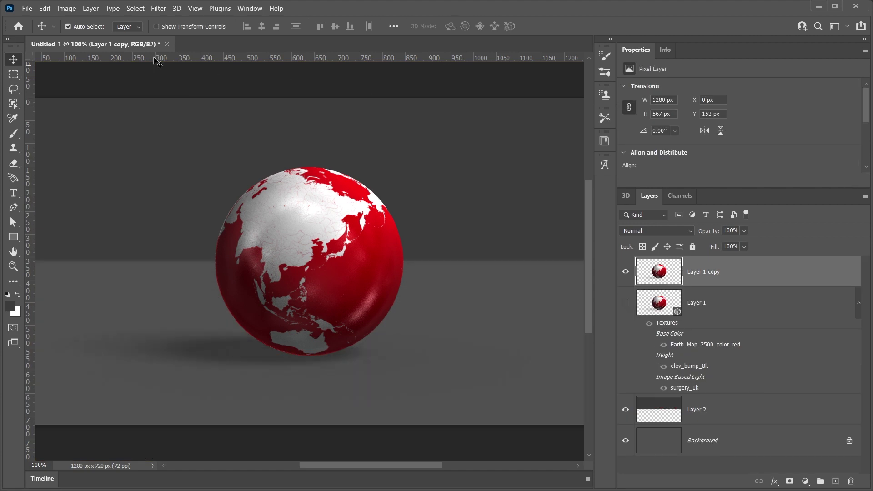
click(67, 9)
click(207, 93)
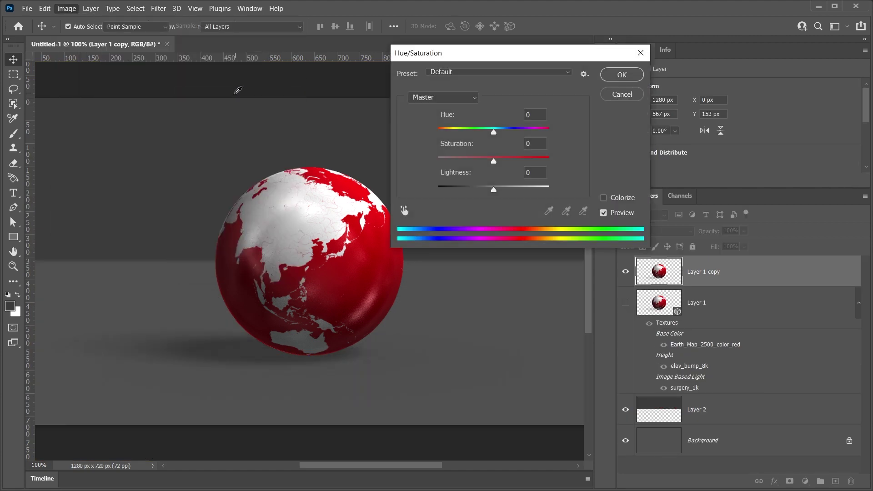
- Try a green hue shift, then set the ray tracer High Quality Threshold to 5
mouse_move(493, 132)
mouse_down()
mouse_move(547, 133)
mouse_move(441, 160)
mouse_up()
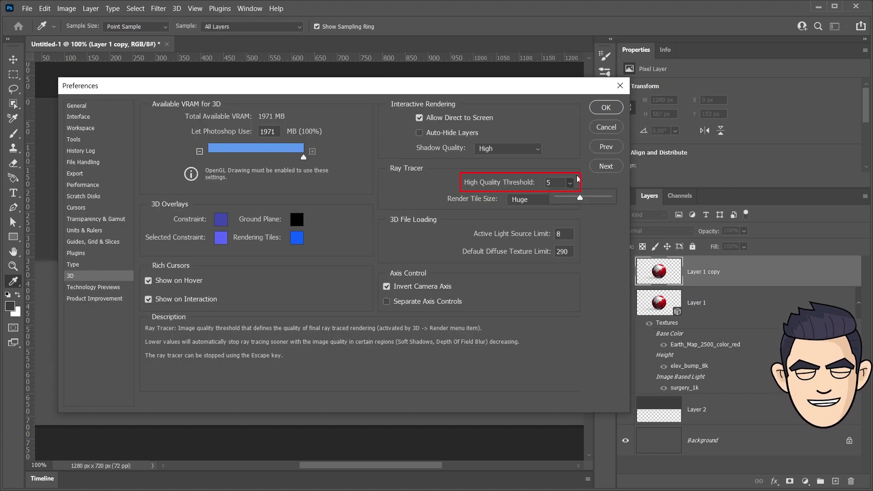
click(606, 107)
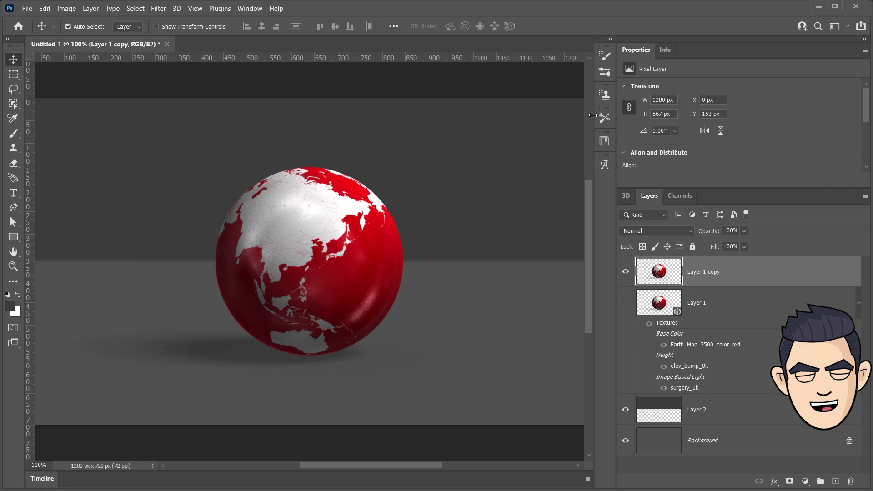